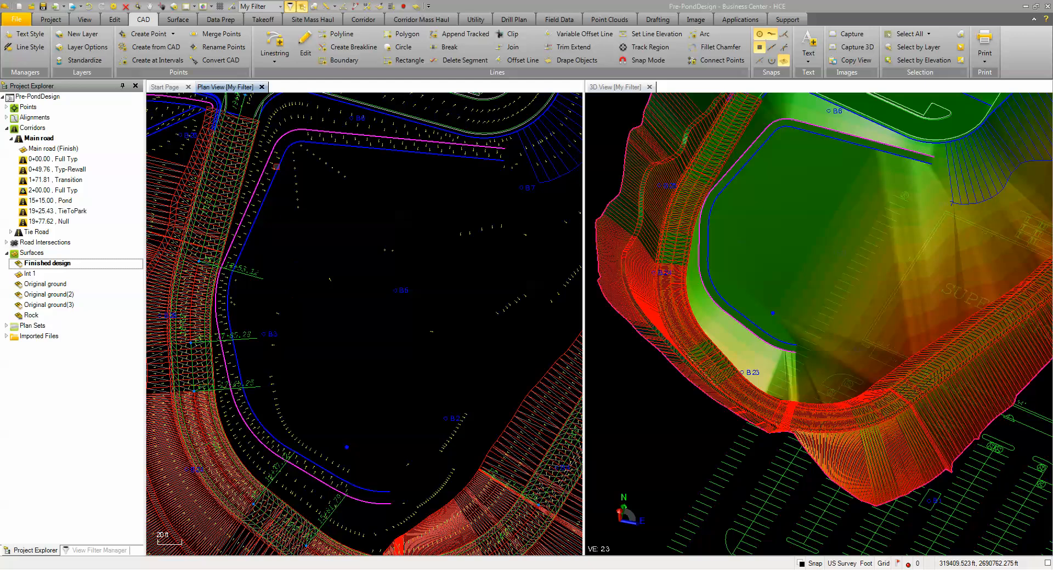
Create a linestring named PondLowFLow on the DES-Breaklines layer, placing its start point inside the pond beside the southern blue point marker
click(275, 42)
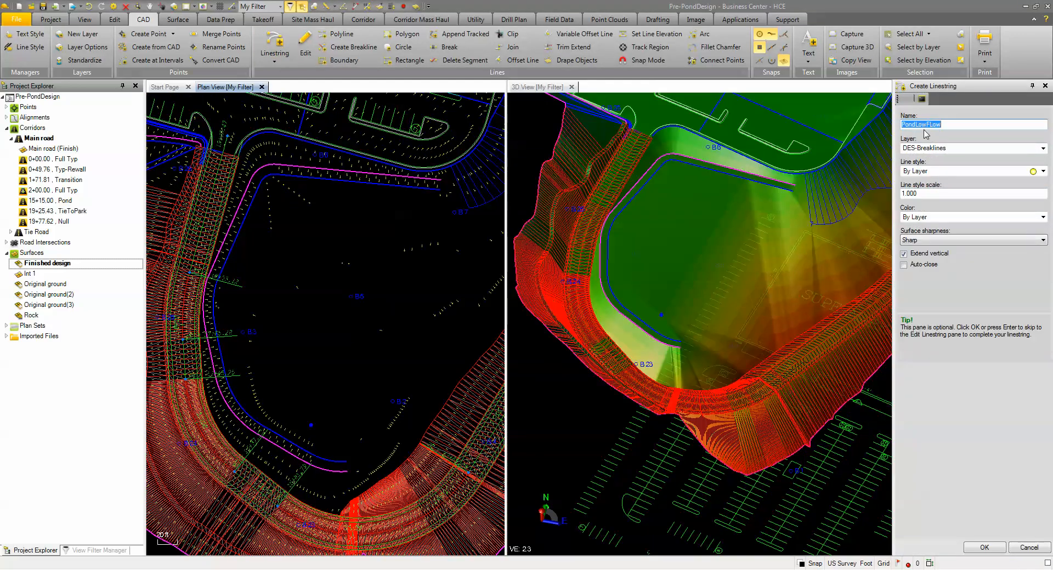
click(985, 549)
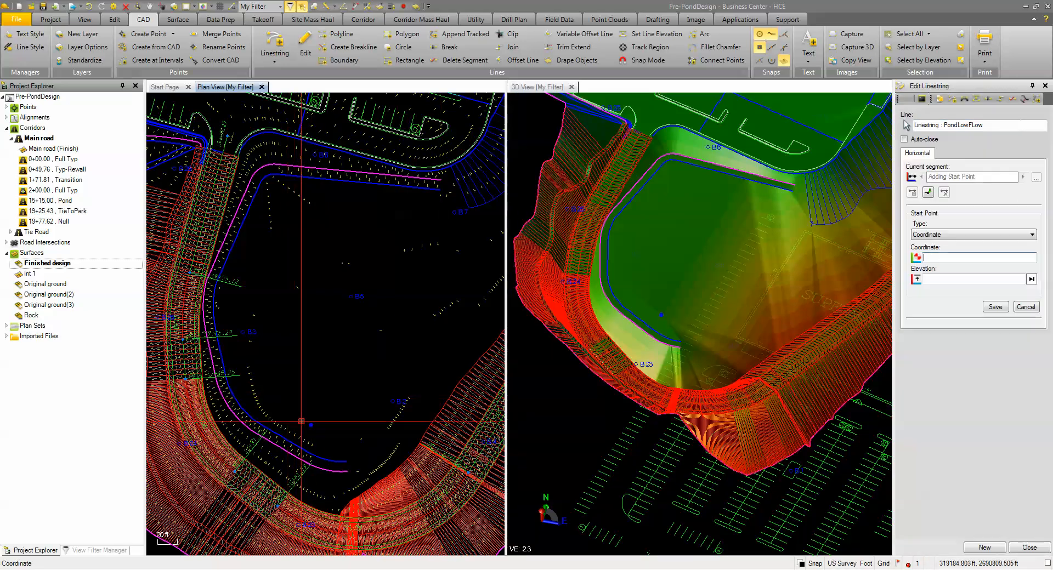
scroll(286, 385, up, 3)
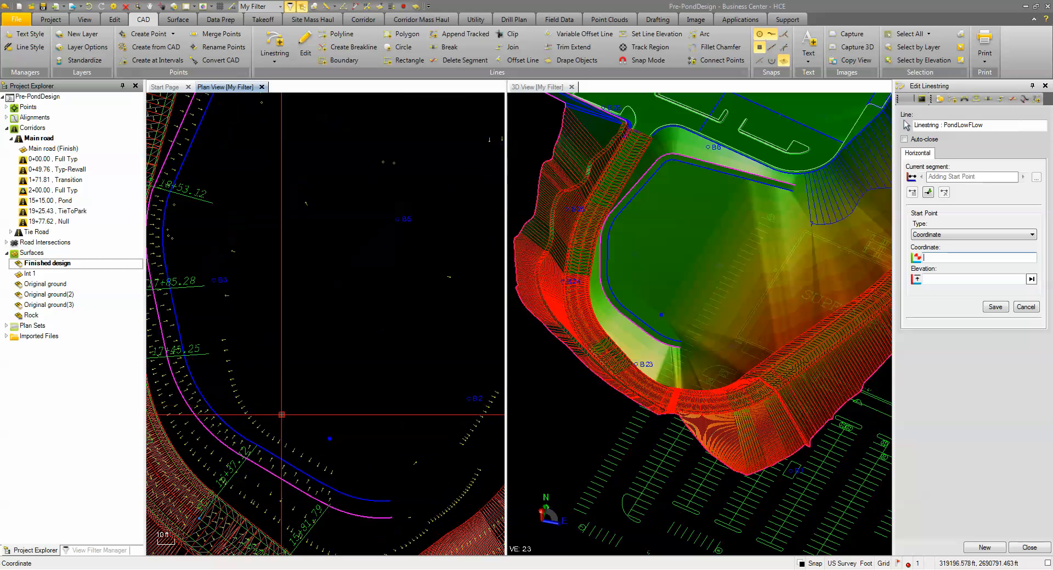
middle_drag(286, 385, 288, 374)
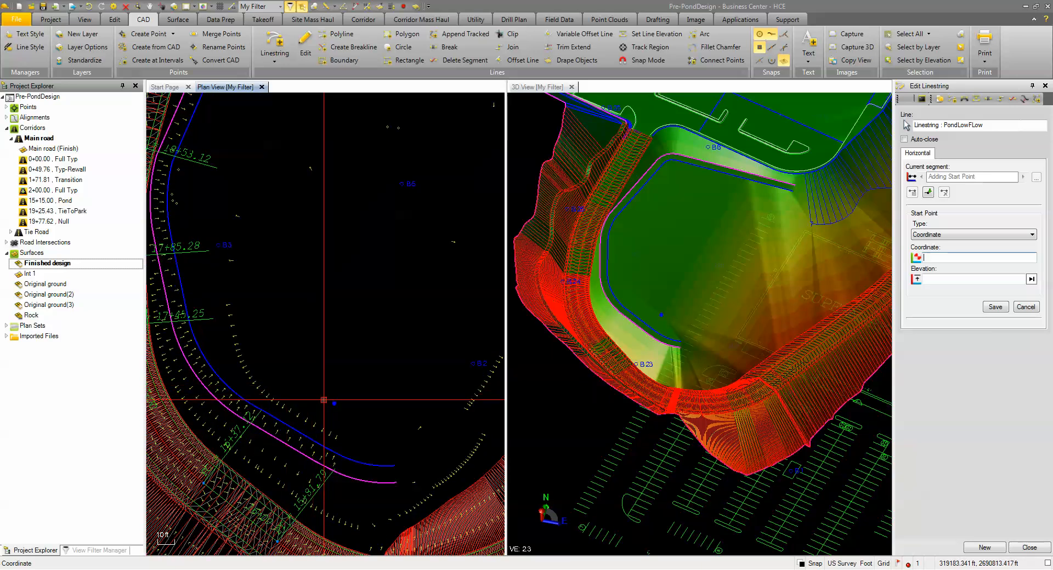
click(324, 401)
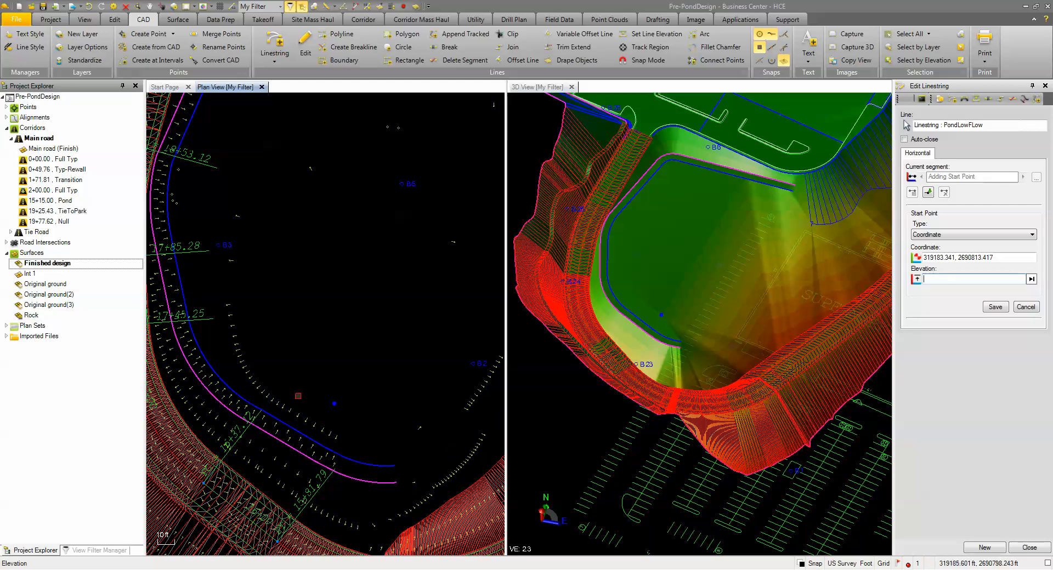
Set the start point's elevation to 437.900, using an along-line snap on the pond's inner blue line as the initial elevation reference
right_click(299, 395)
click(324, 414)
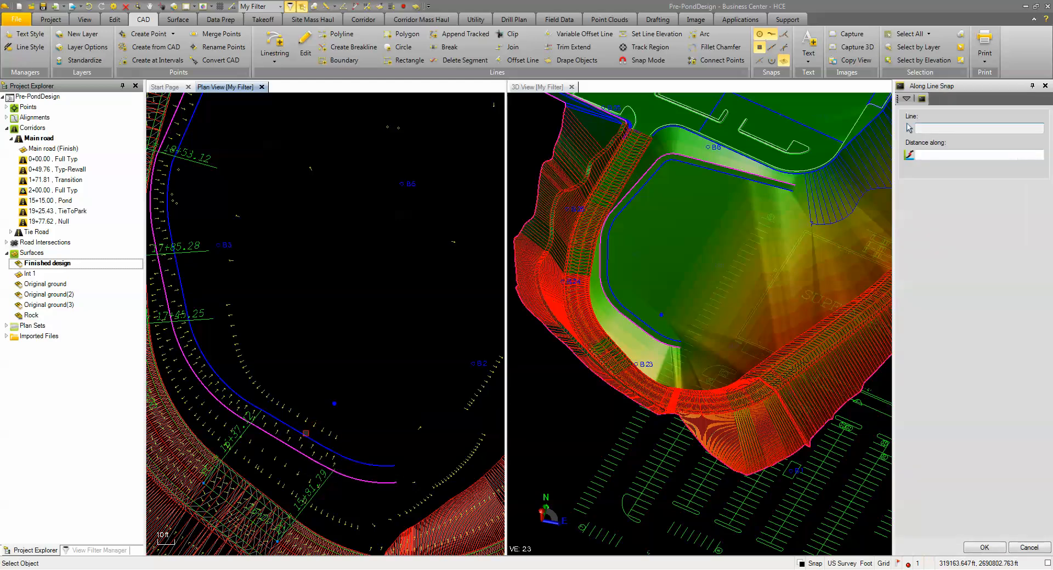
click(313, 434)
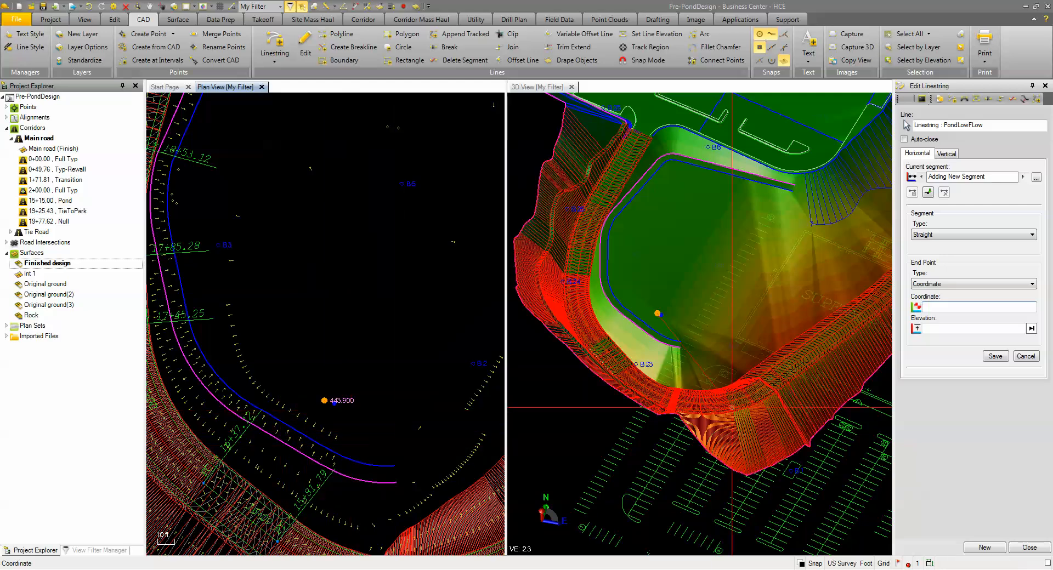
click(1024, 358)
click(960, 328)
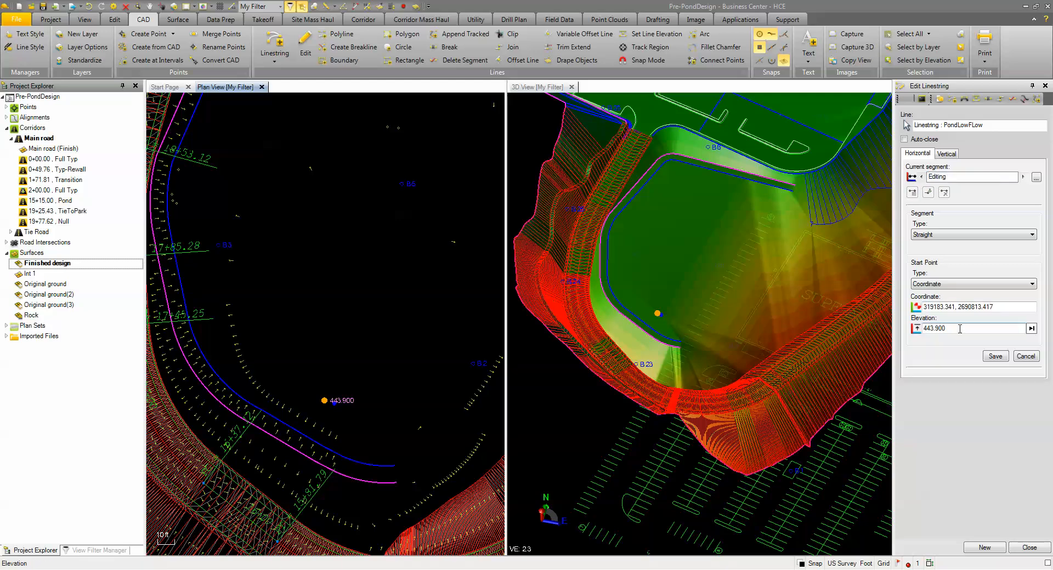
click(995, 357)
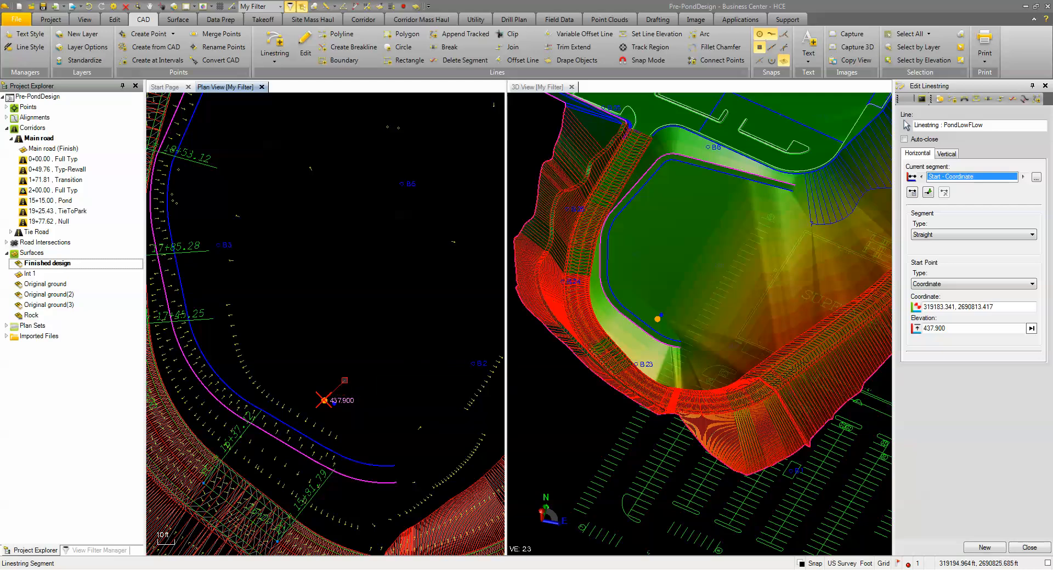
Append four straight segments running inside the pond's blue line, up the west side and east along the north side, leaving their elevations blank
scroll(333, 378, down, 2)
middle_drag(301, 353, 286, 382)
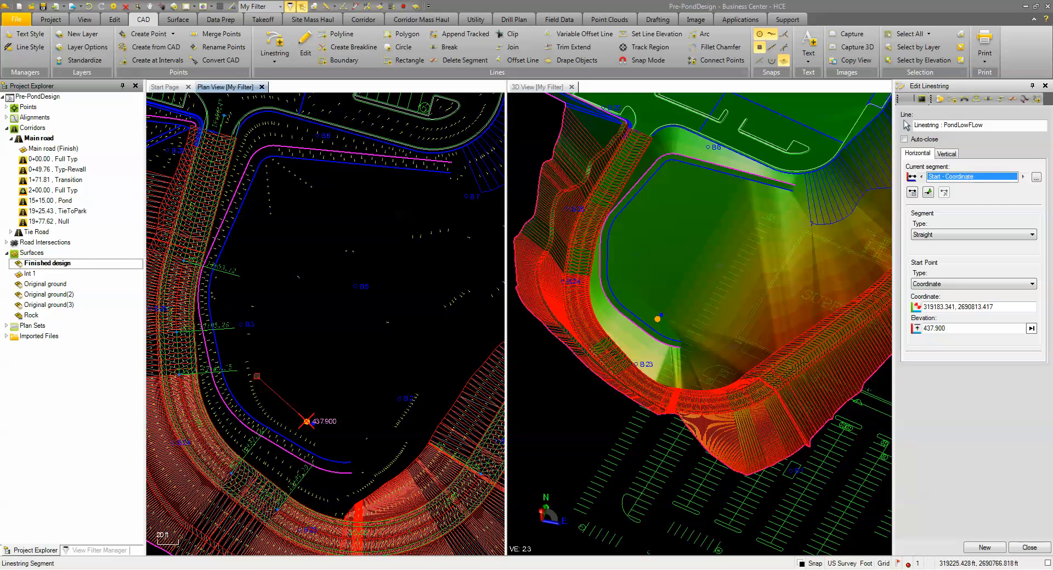
click(928, 192)
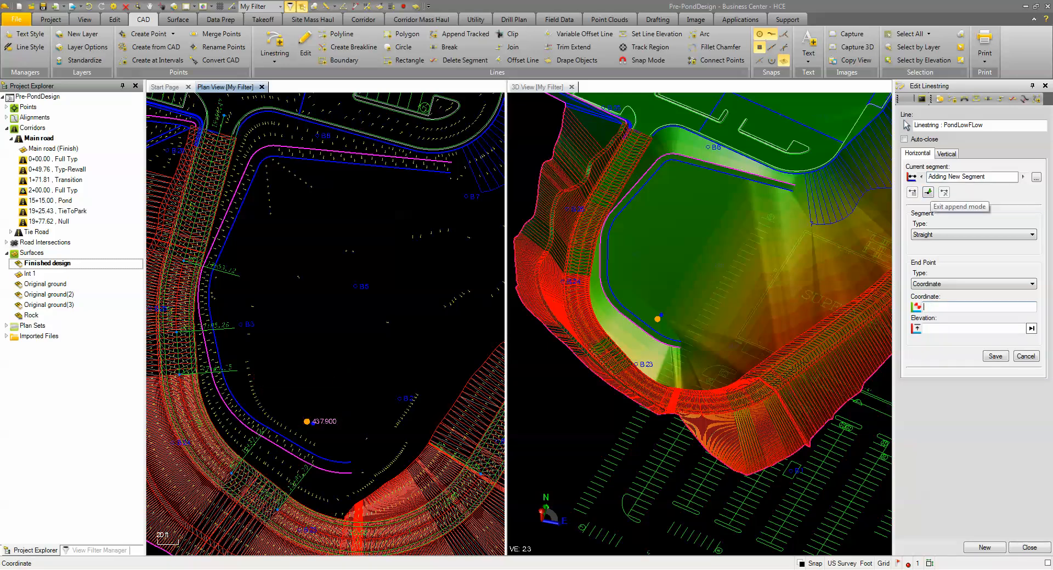
click(261, 389)
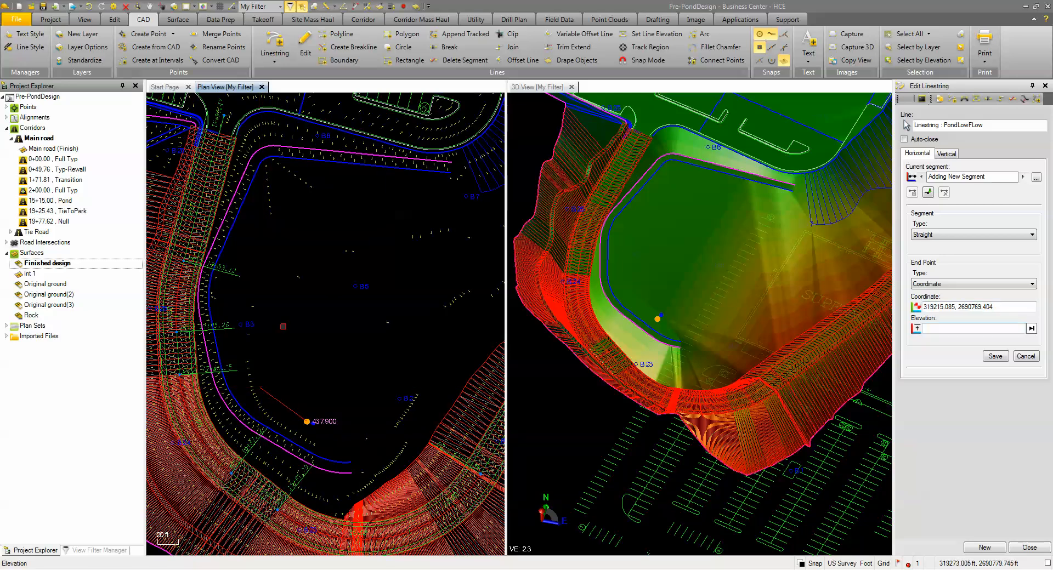
click(994, 357)
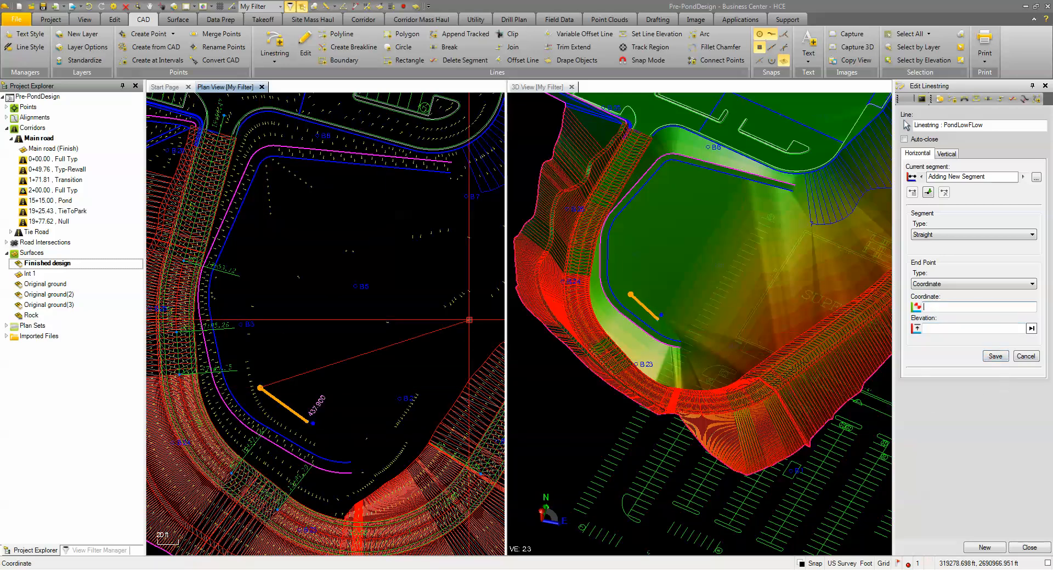
click(239, 299)
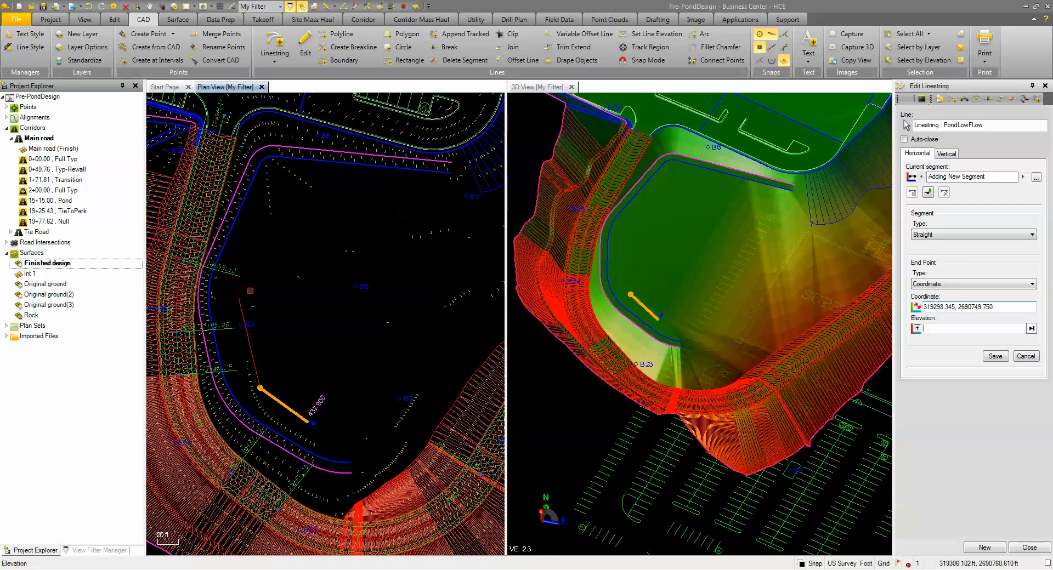
click(995, 356)
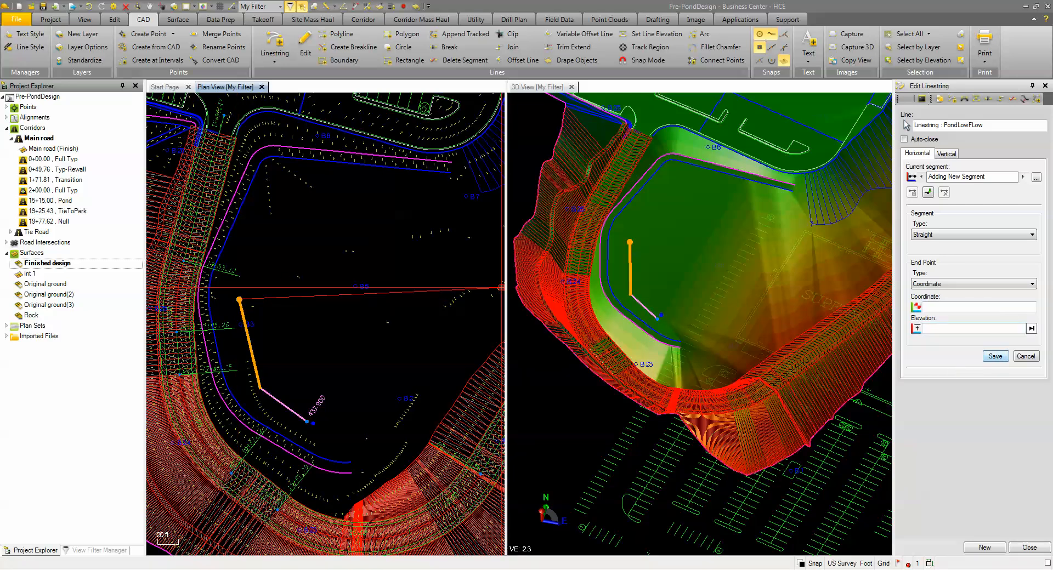
click(279, 182)
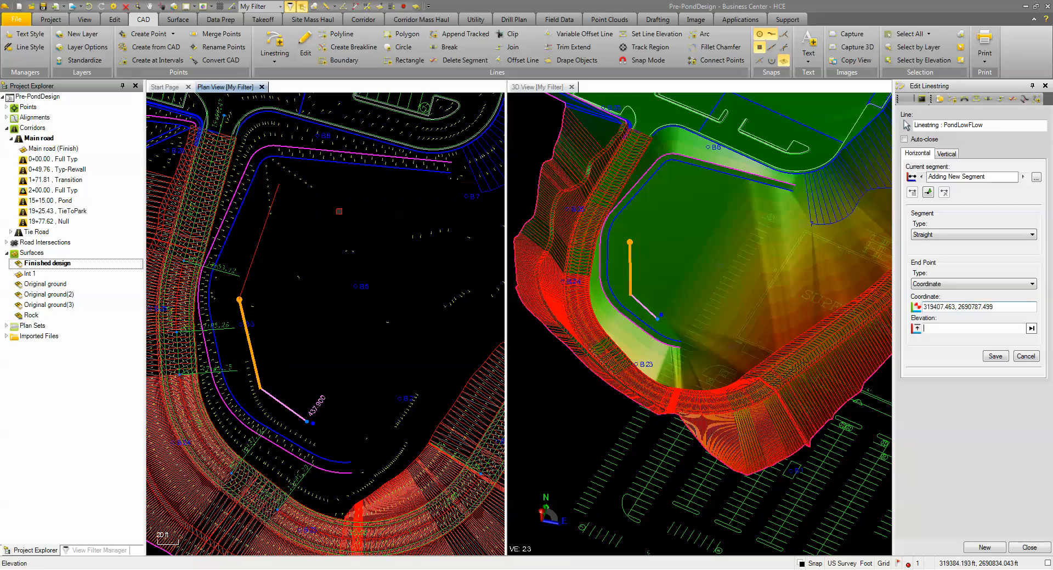
click(988, 357)
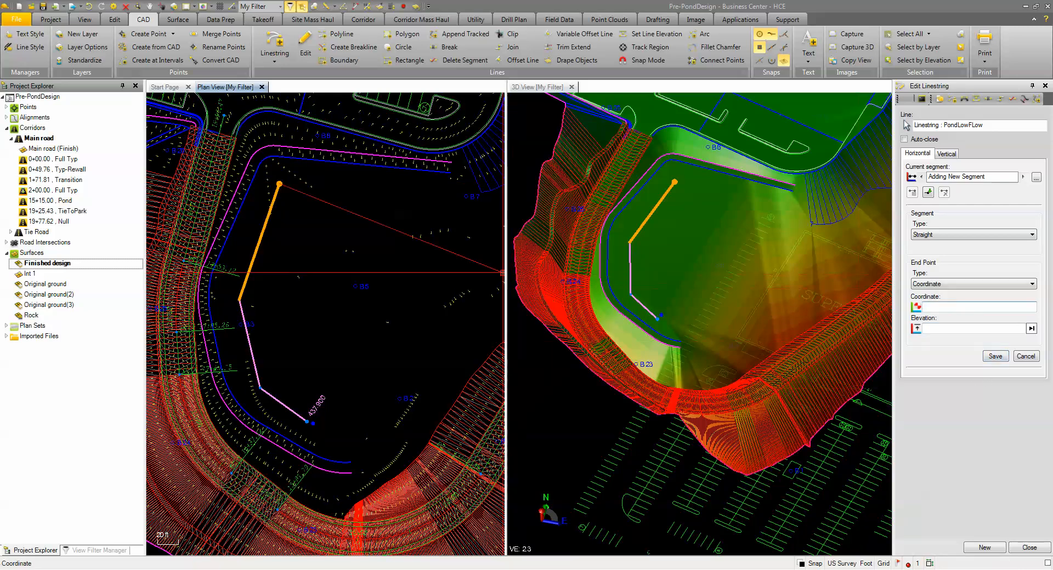
click(422, 187)
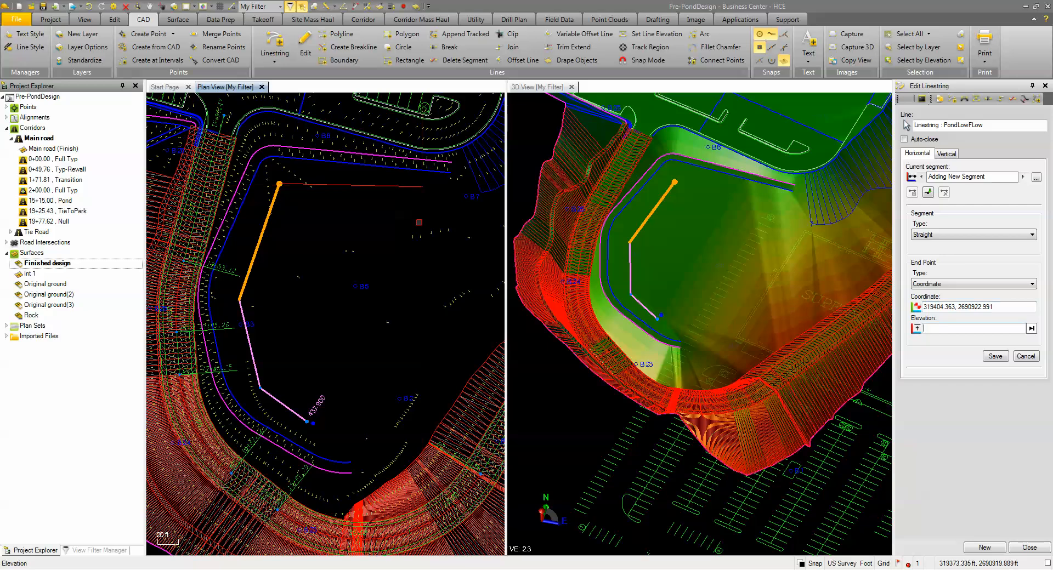
click(996, 357)
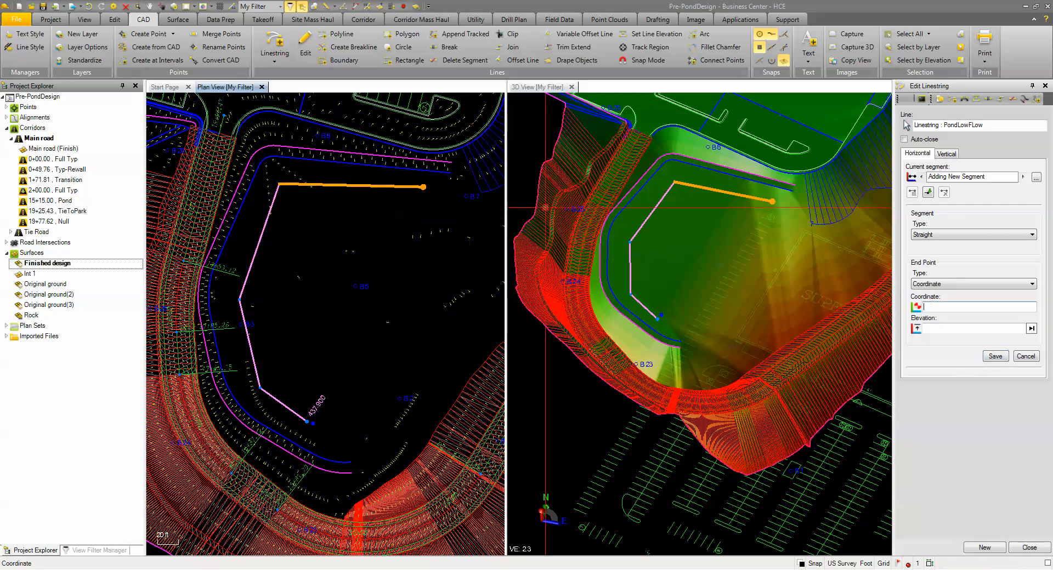
Add a vertical point without curve at the linestring's far end, distance 390.80, with a 0.50% incoming slope, and finish the linestring
click(945, 155)
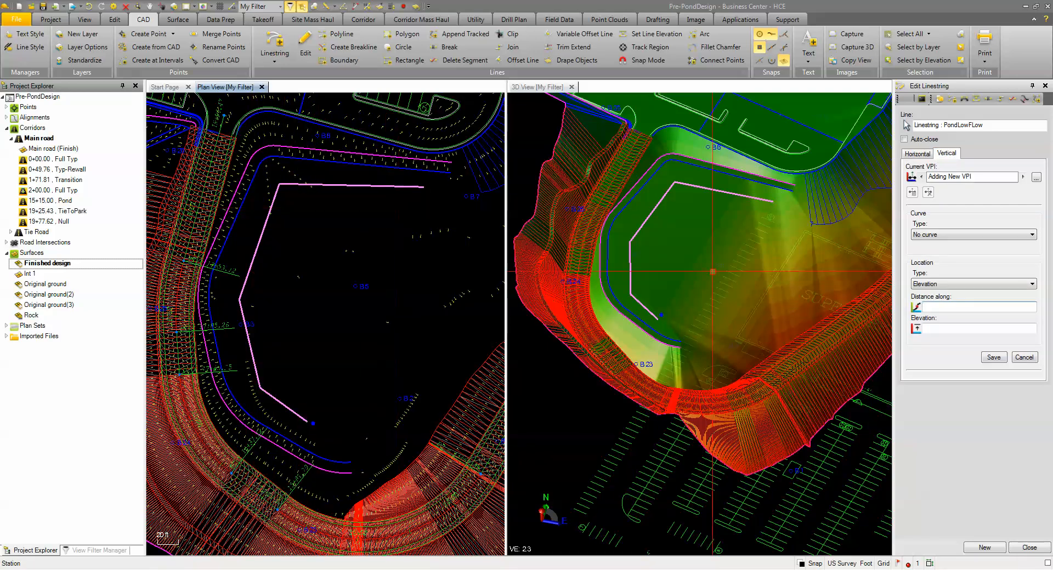
click(954, 285)
click(941, 315)
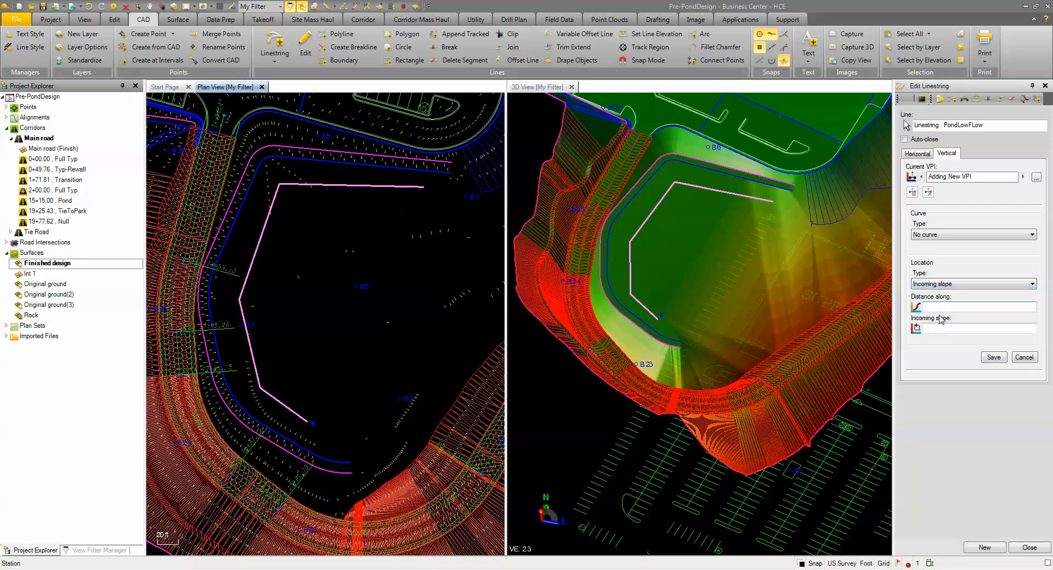
click(421, 187)
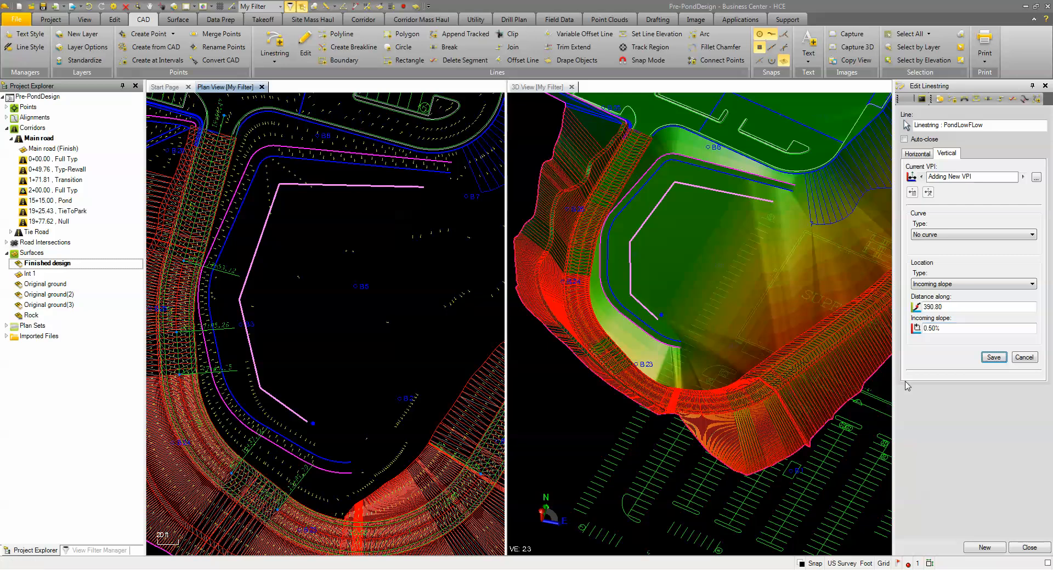
click(993, 358)
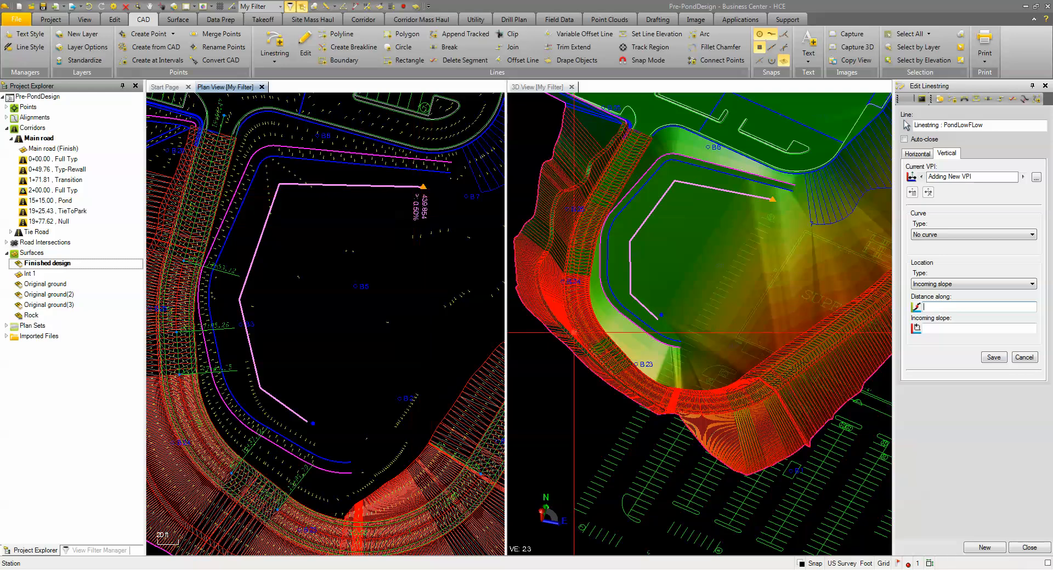
click(1029, 548)
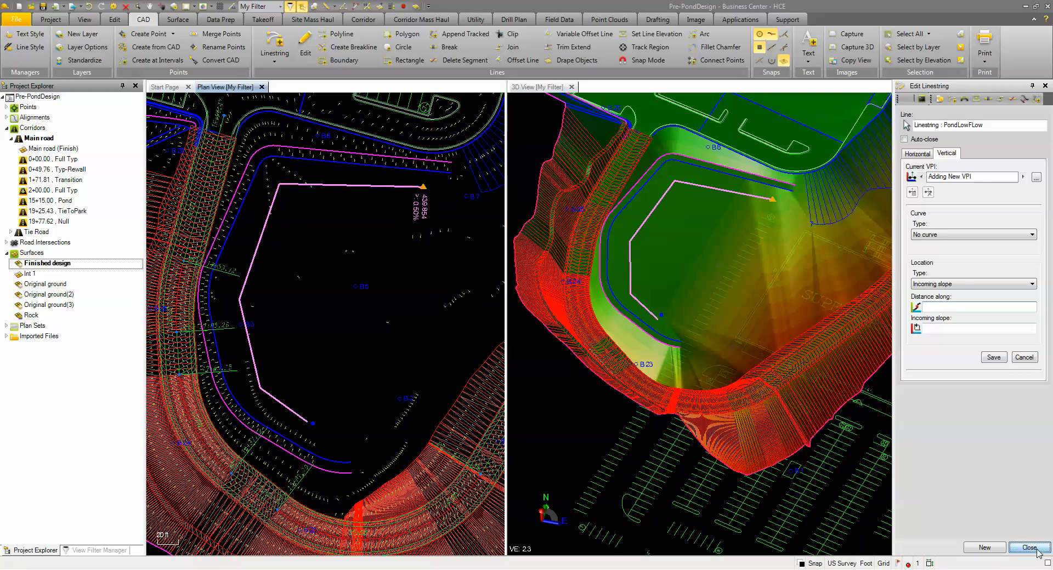
middle_drag(352, 226, 357, 250)
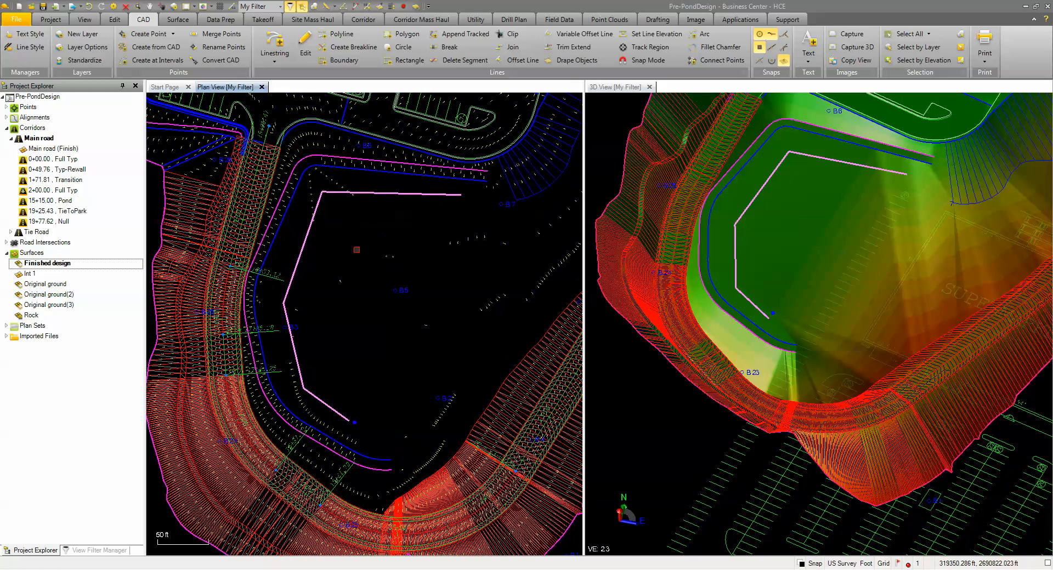
key(Escape)
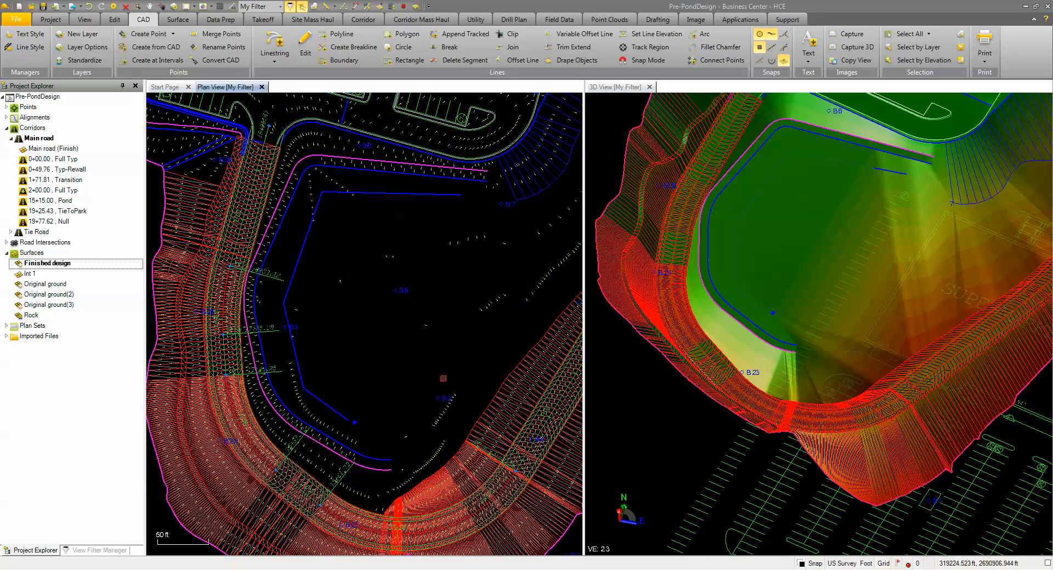
Edit the PondLowFLow linestring's horizontal geometry, converting its first segment to a PI arc with a 20.0 radius
click(354, 195)
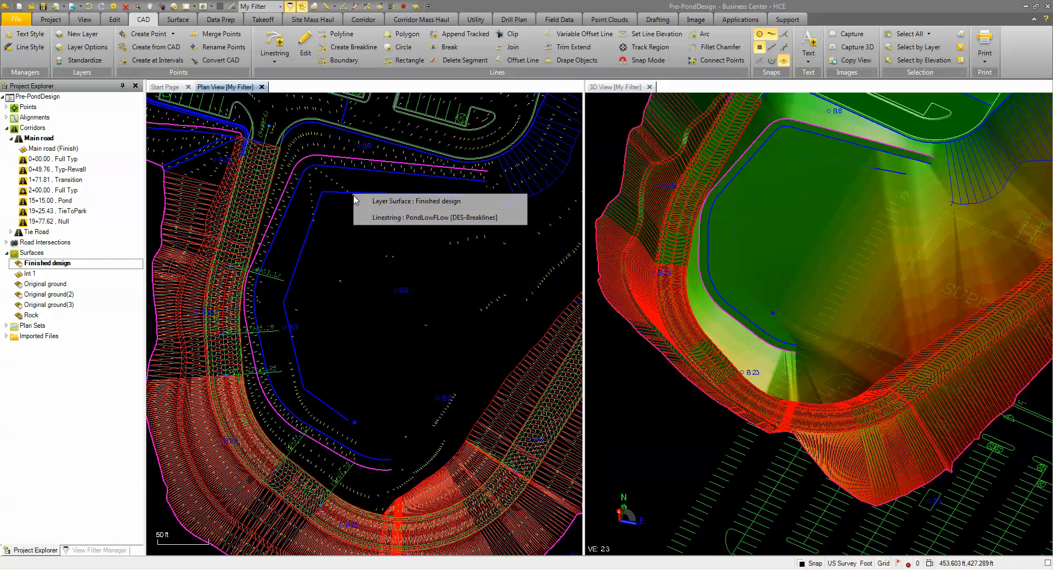
click(398, 217)
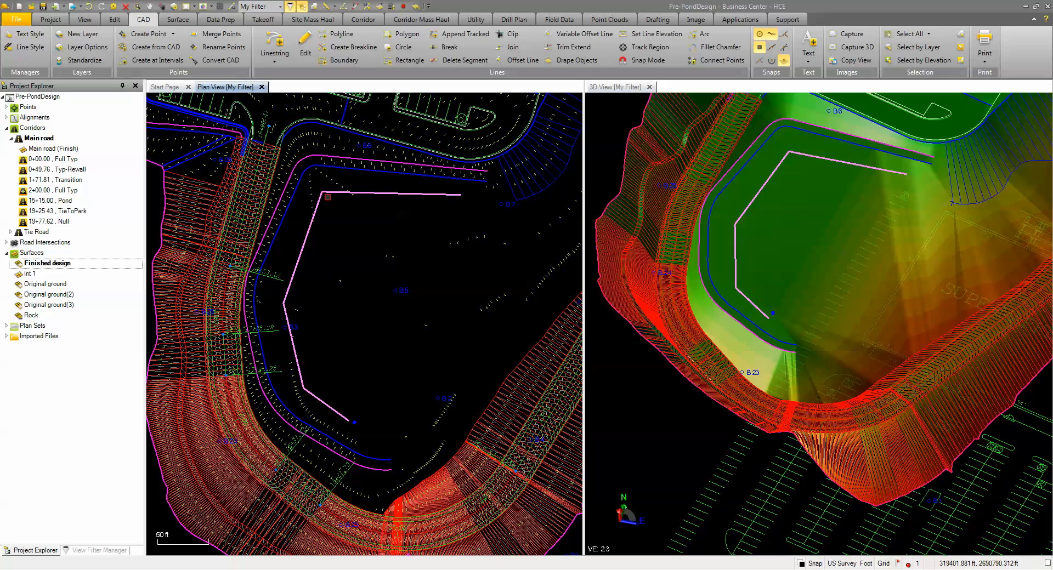
right_click(338, 226)
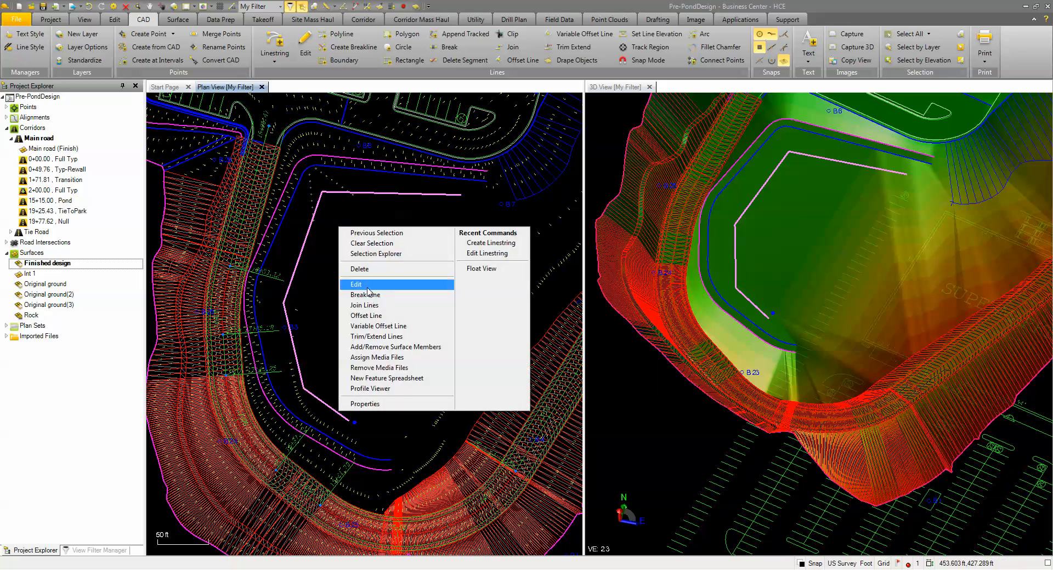
click(366, 285)
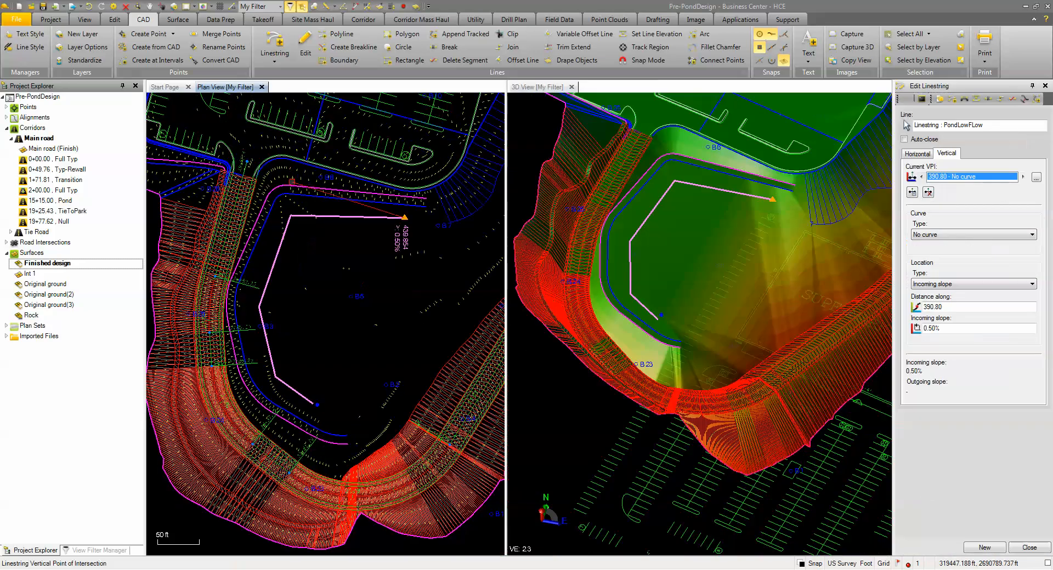
click(918, 154)
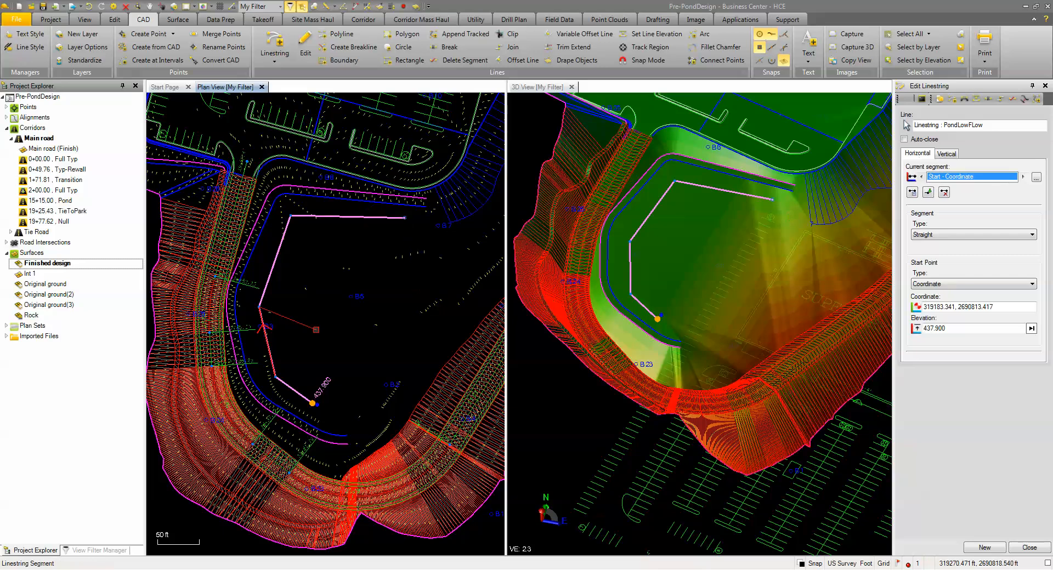
click(300, 364)
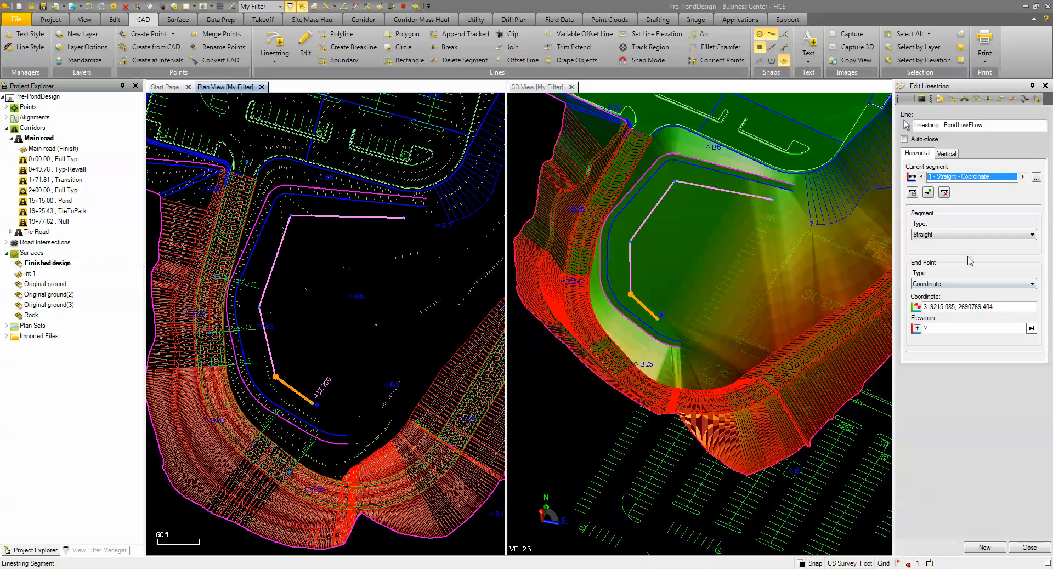
click(968, 239)
click(941, 253)
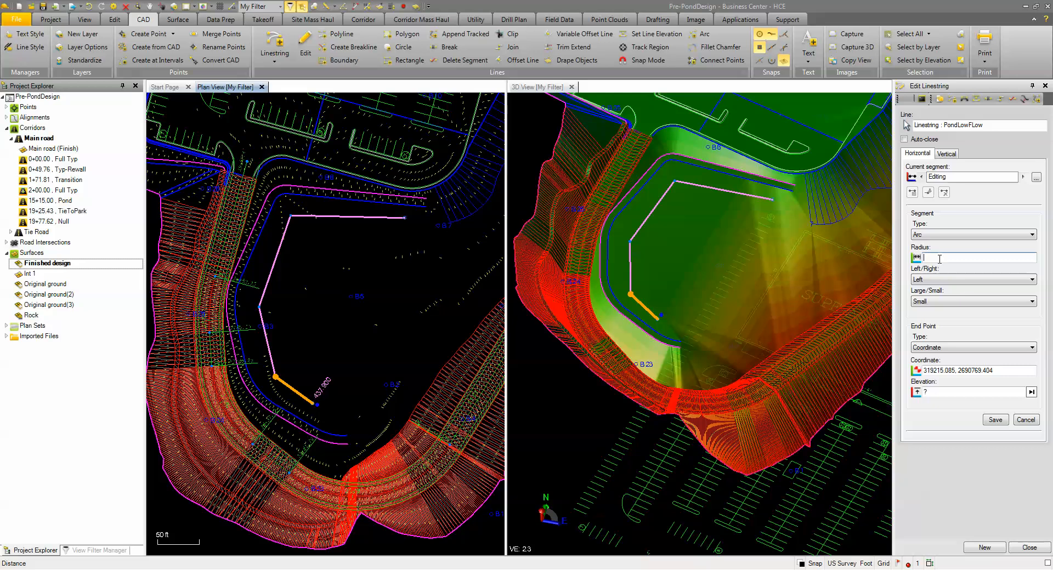
click(935, 240)
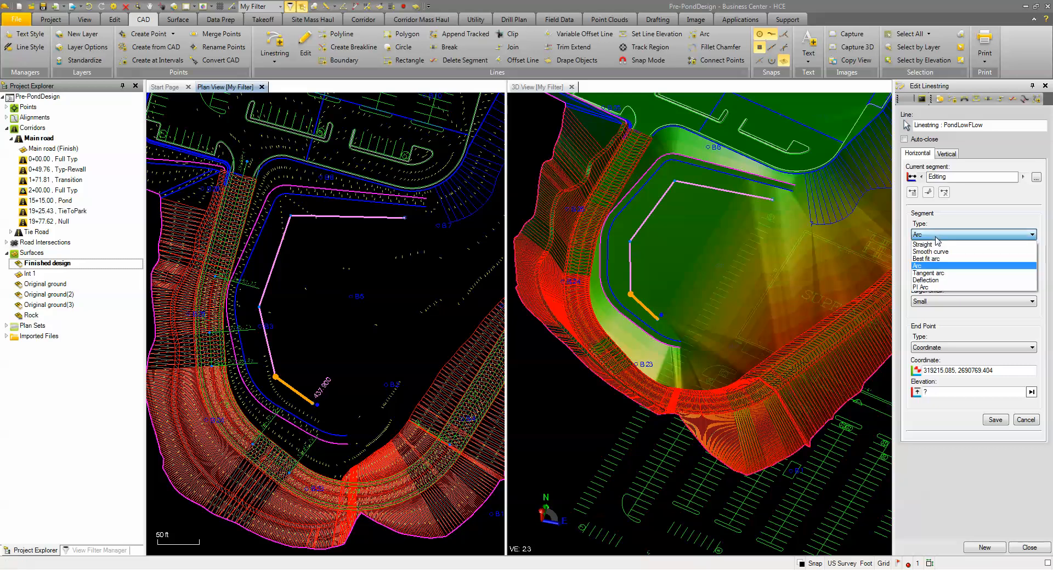
click(931, 285)
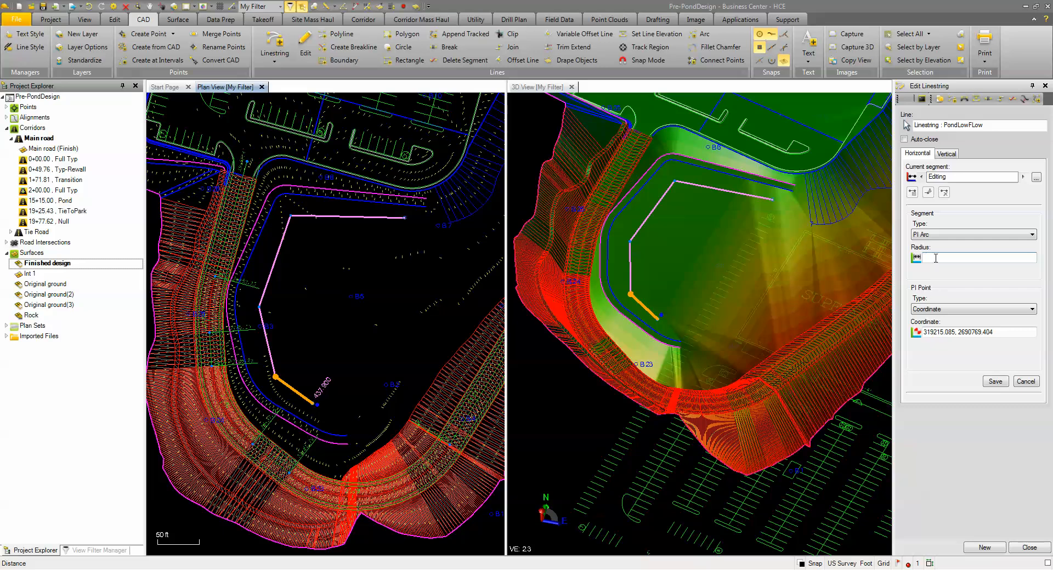
click(936, 258)
click(994, 381)
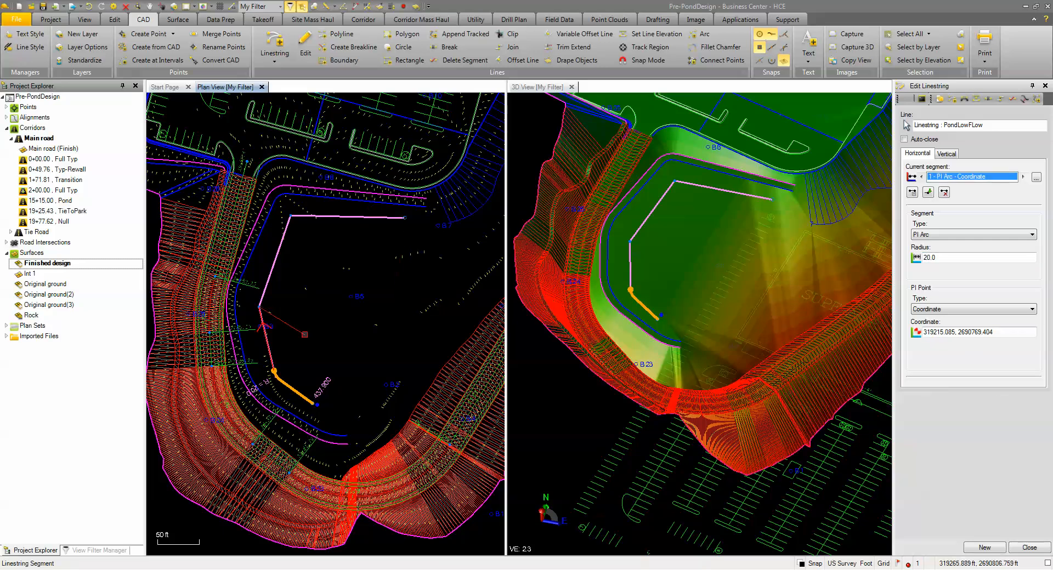
Convert the linestring's second segment to a PI arc with a 20.0 radius and save it
click(961, 235)
click(949, 287)
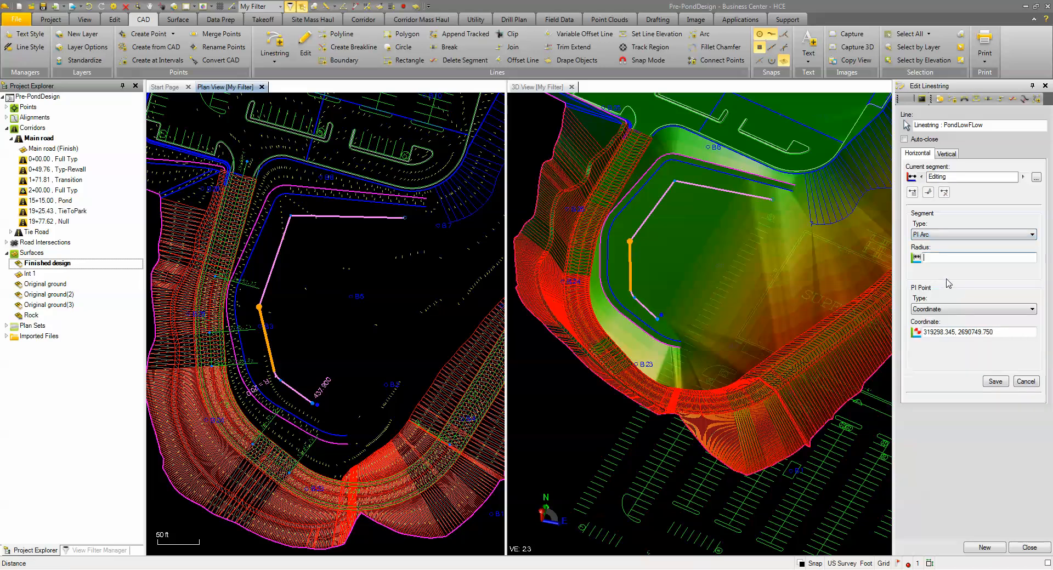
click(993, 381)
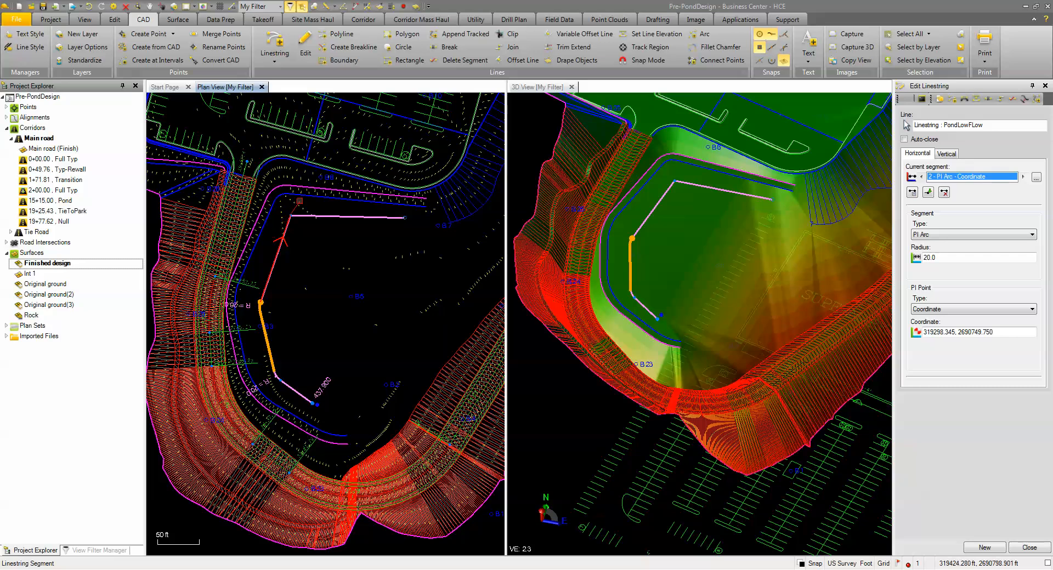
Convert the third segment, ending at the northwest corner, to a PI arc with a 25.0 radius and finish editing the linestring
click(284, 203)
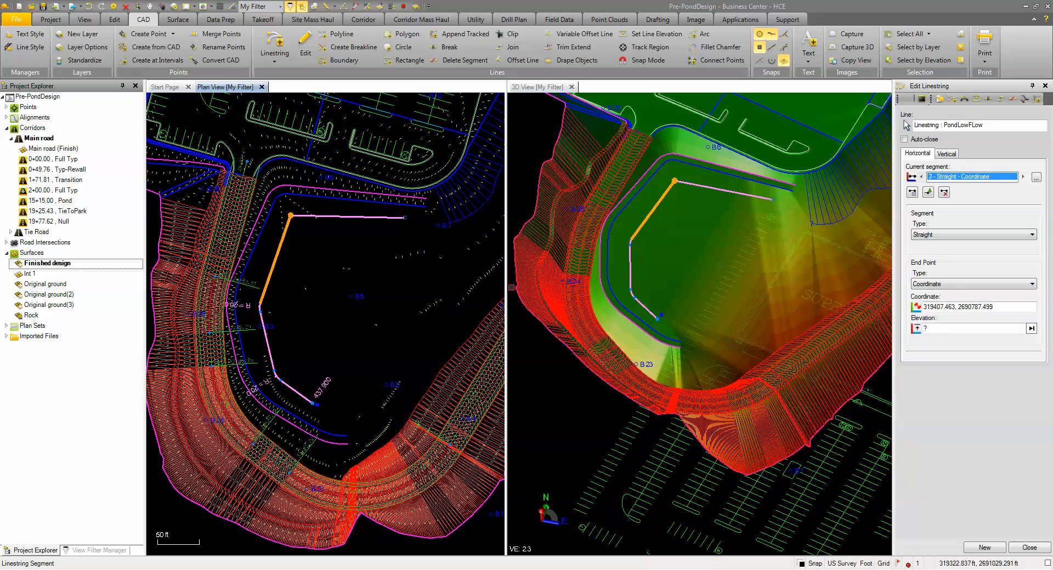
click(944, 234)
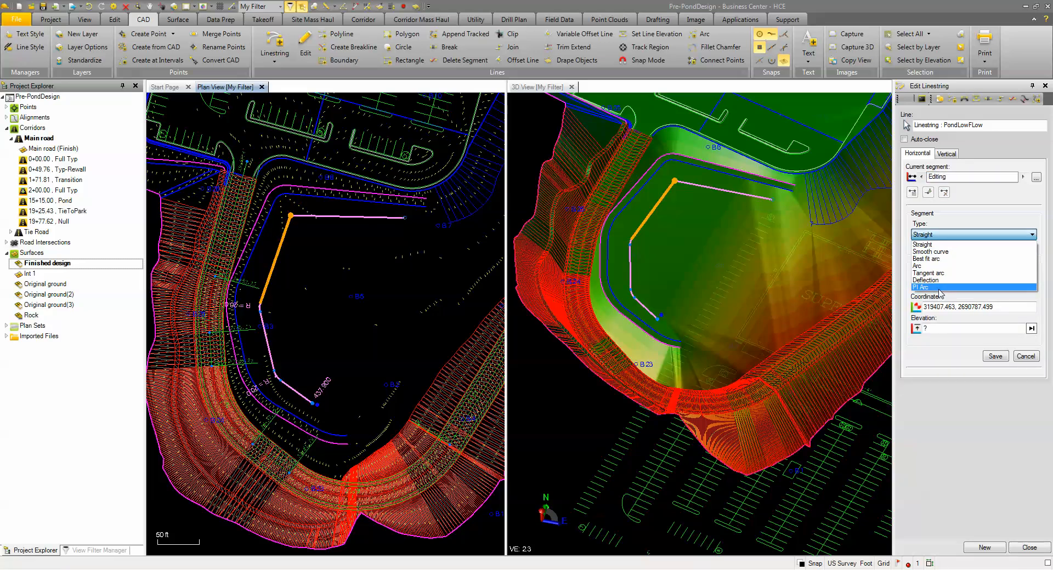
click(940, 288)
text(25)
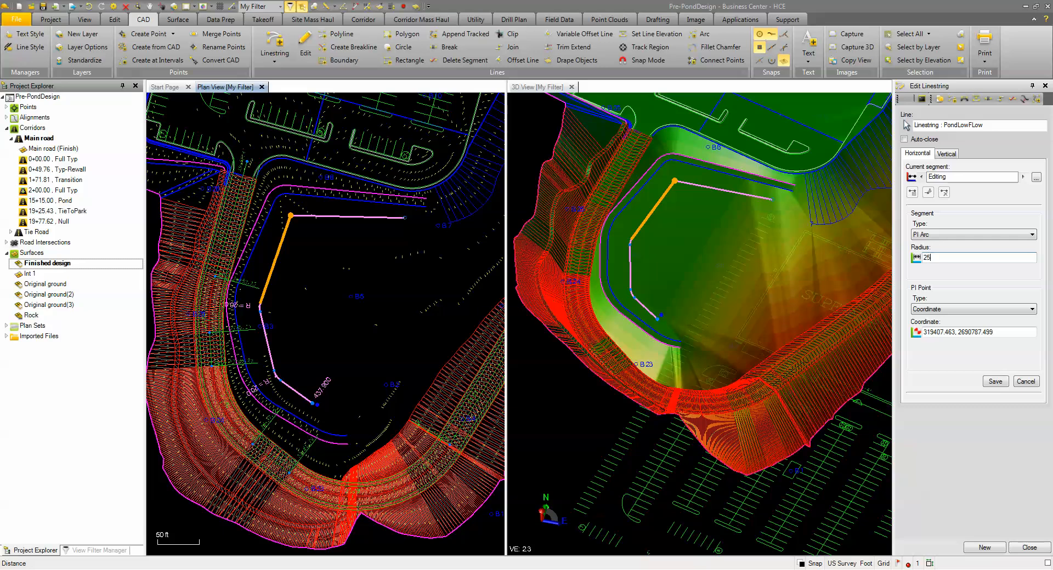
click(995, 382)
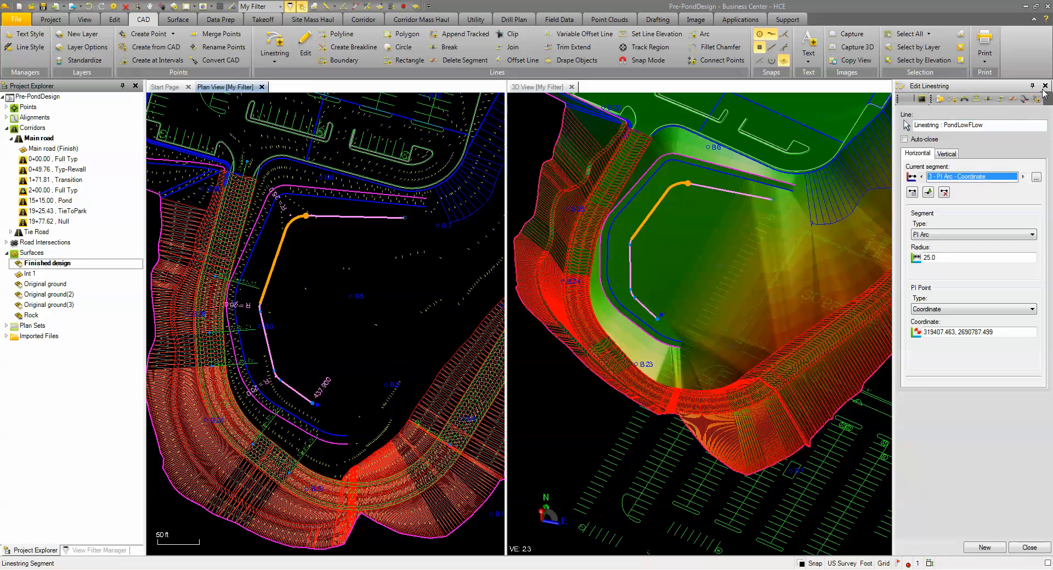
click(1045, 86)
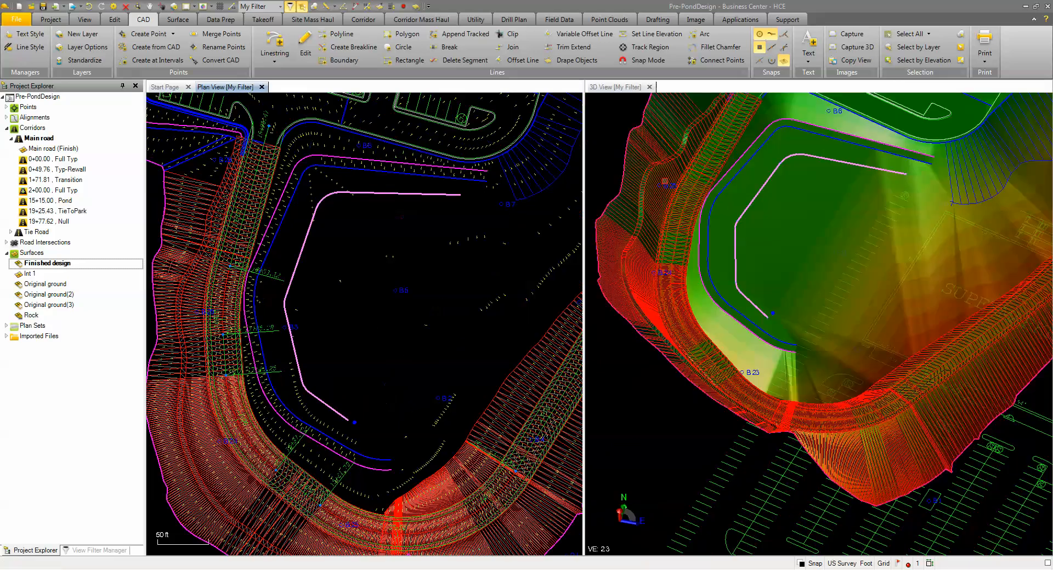
Start an offset line from PondLowFLow, naming it Temp and assigning it to the Misc Work layer
click(515, 61)
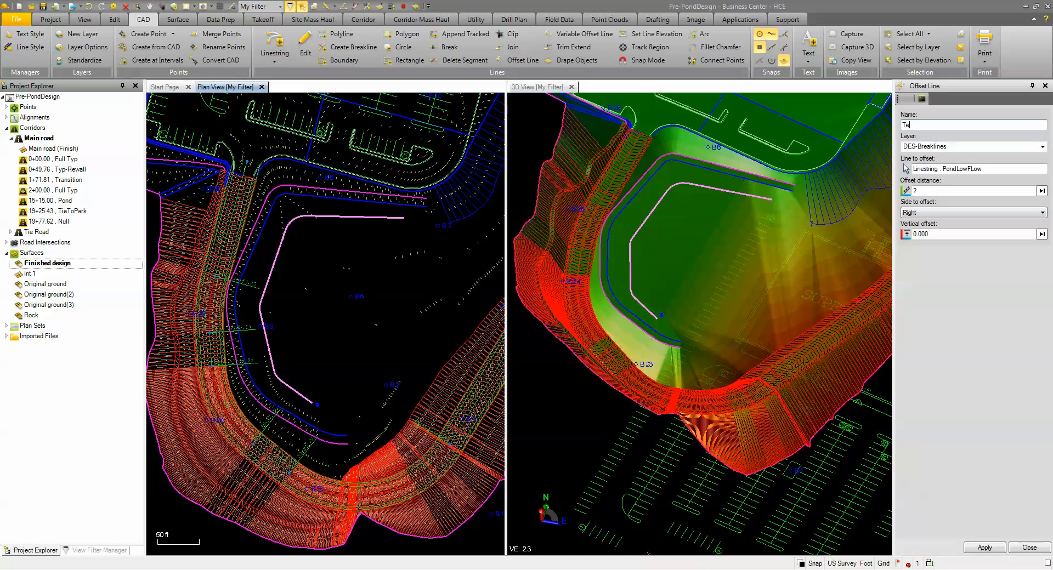
click(1042, 147)
key(m)
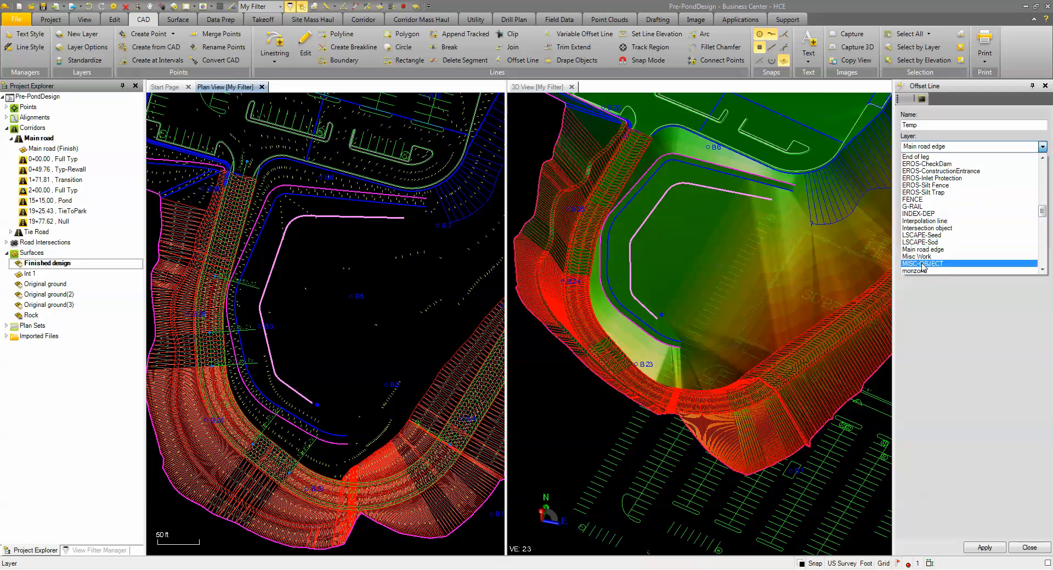
click(917, 256)
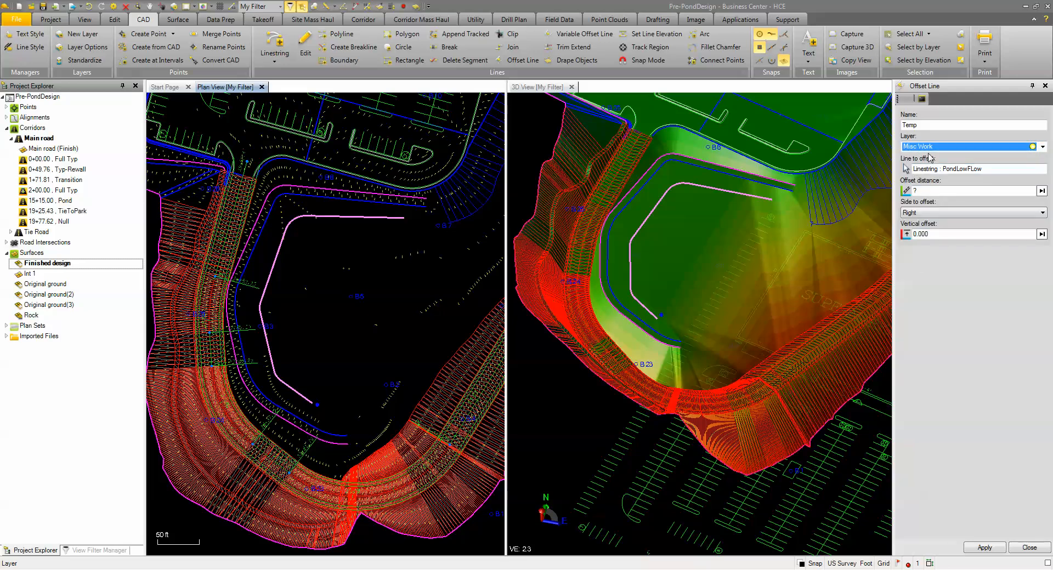
Make the Misc Work layer visible in the My Filter view filter
click(83, 551)
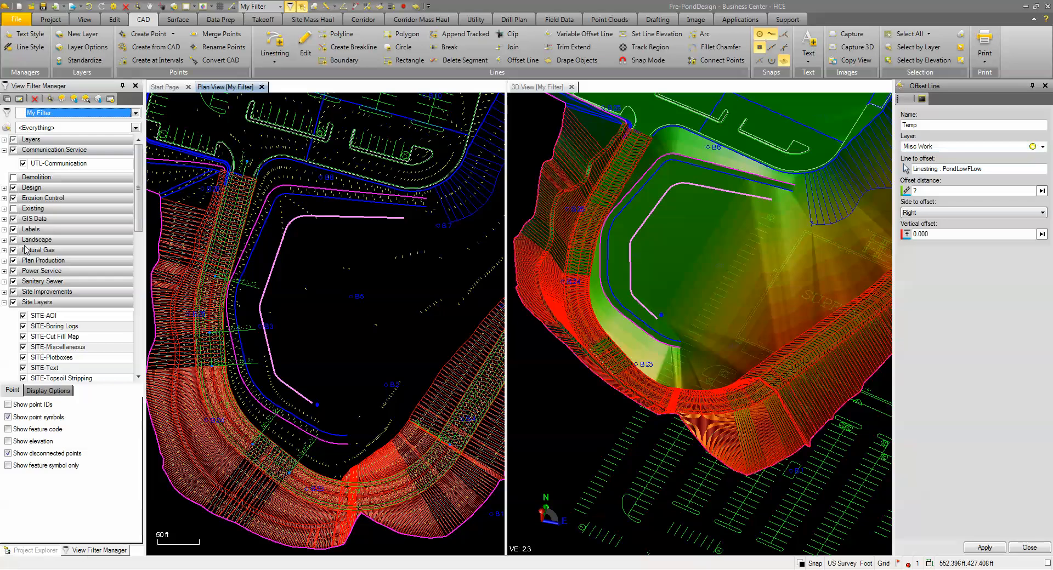
click(4, 140)
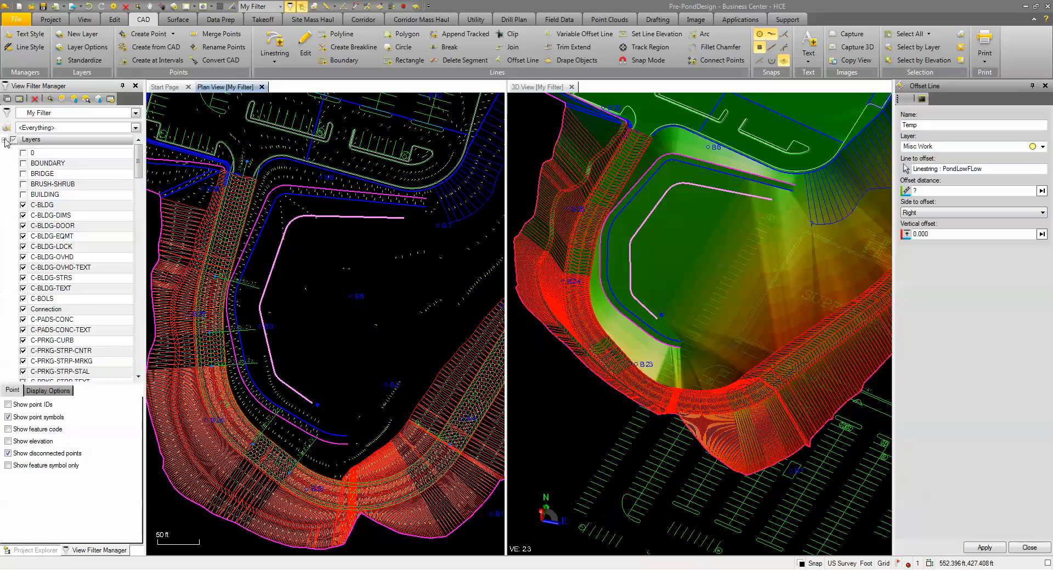
drag(141, 168, 157, 250)
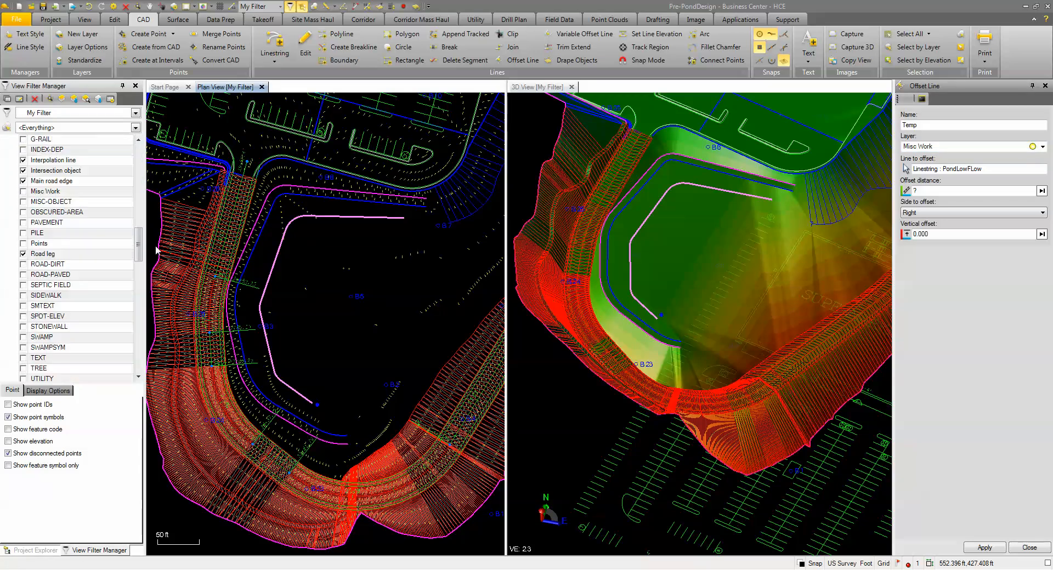
click(23, 191)
Offset PondLowFLow about 102.2 ft to its left, outside the pond, with the vertical offset given as a 6% slope
click(937, 191)
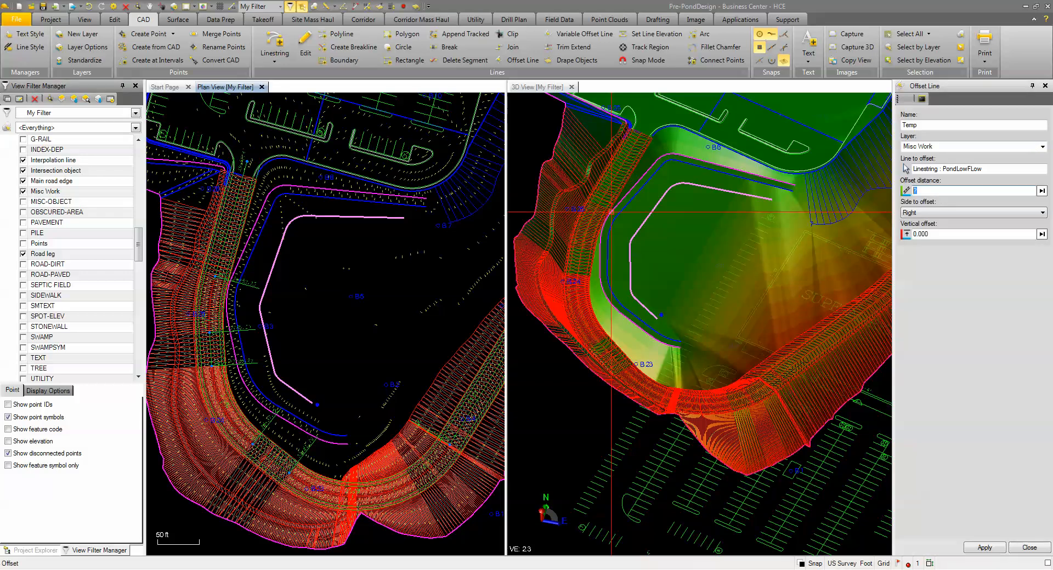
click(397, 132)
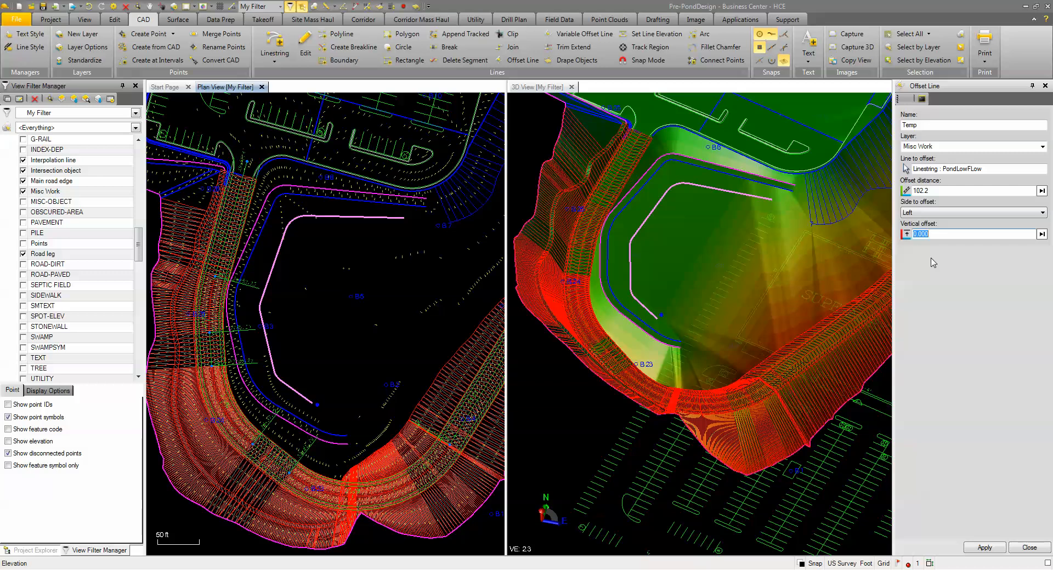
text(6%)
click(985, 548)
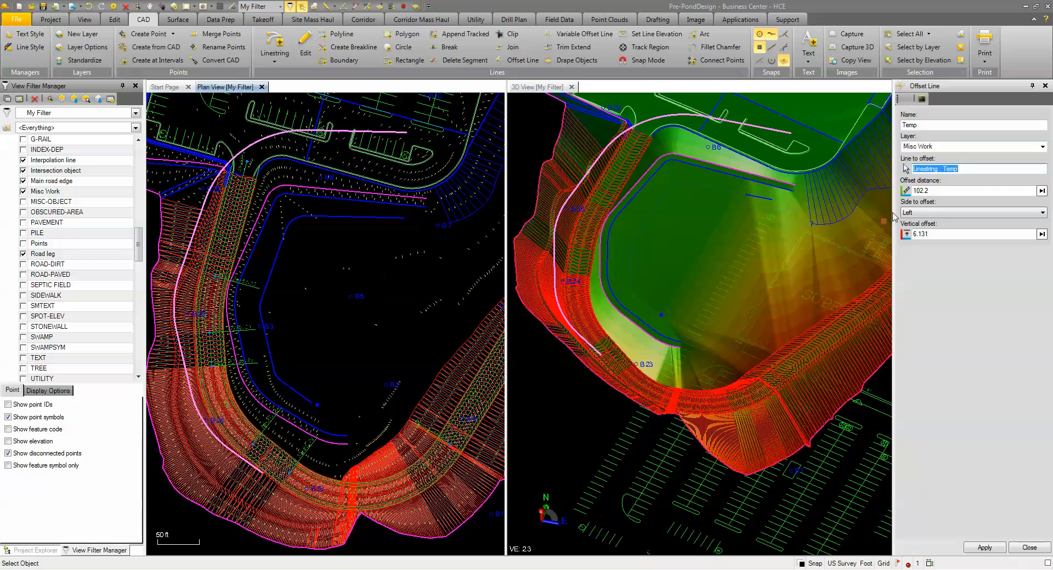
click(932, 191)
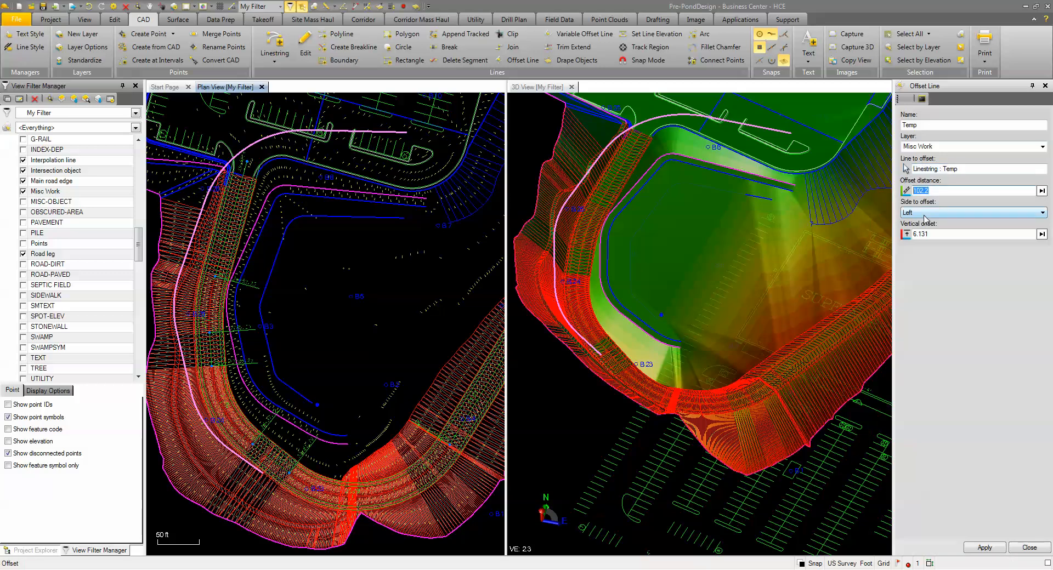
key(Tab)
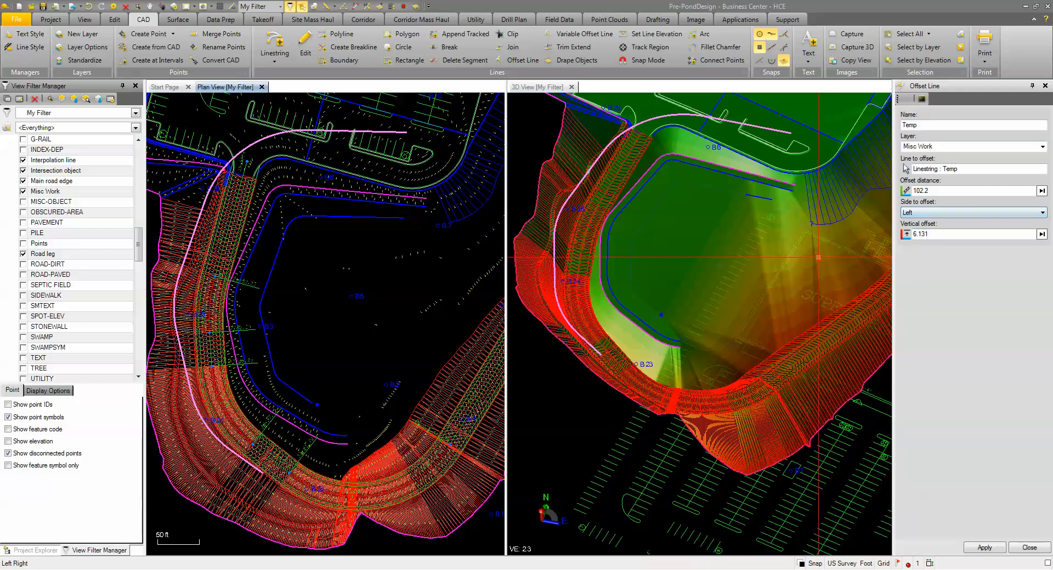
click(934, 190)
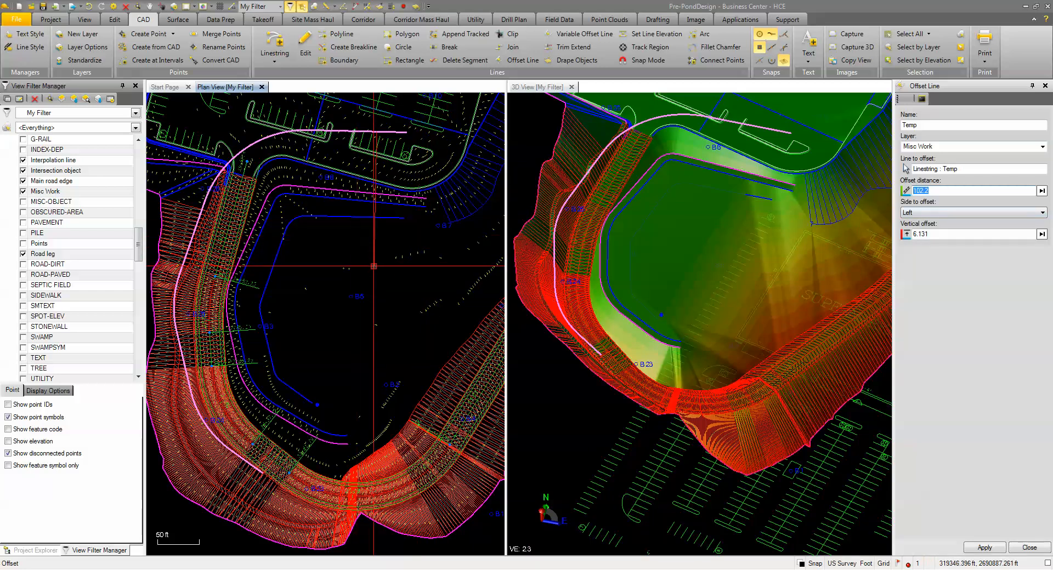
Offset PondLowFLow again, about 40.5 ft to its right toward the pond's interior, with the vertical offset given as a 6% slope
click(955, 168)
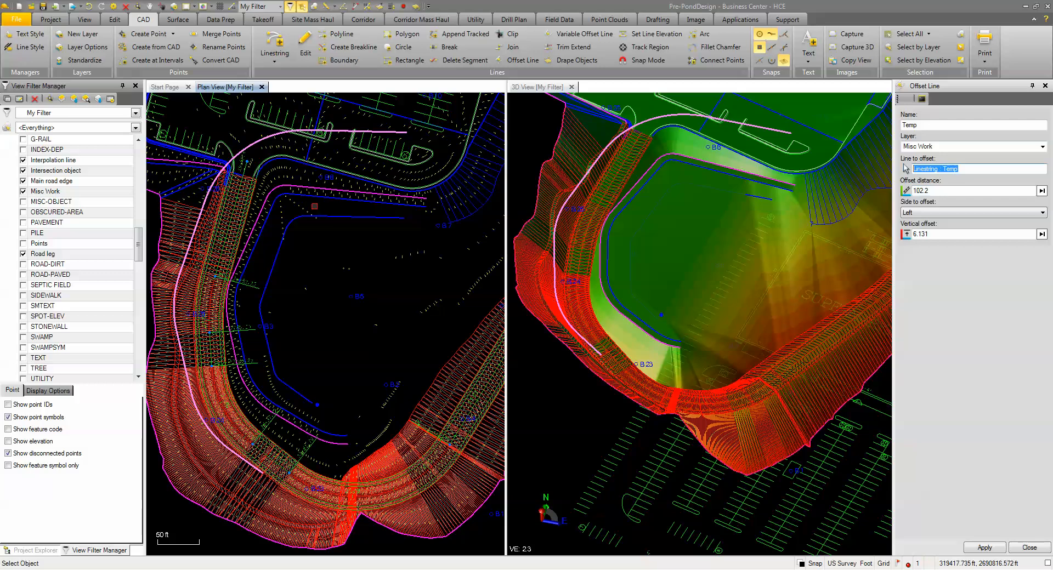
click(341, 219)
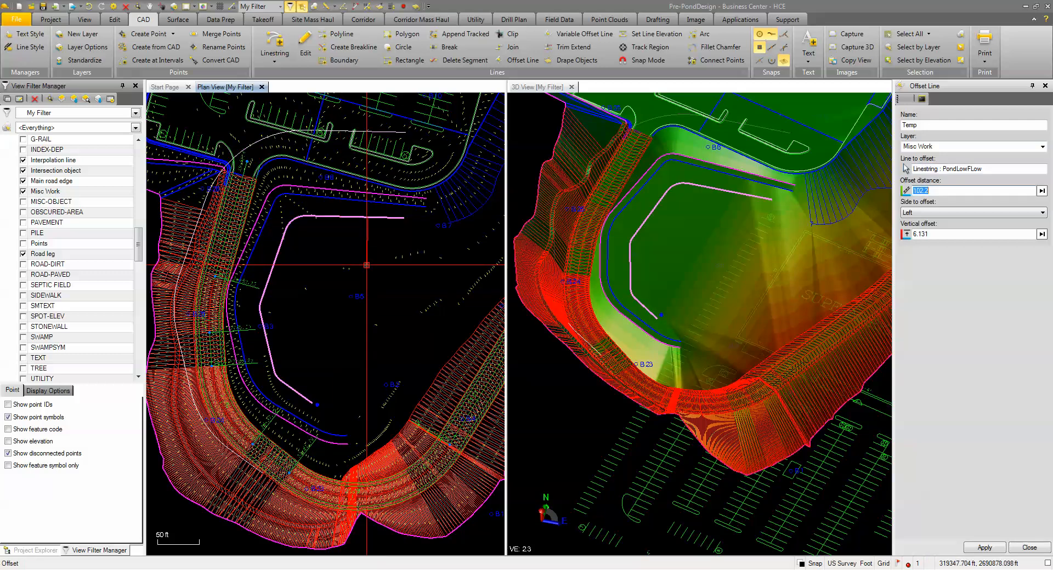
click(396, 251)
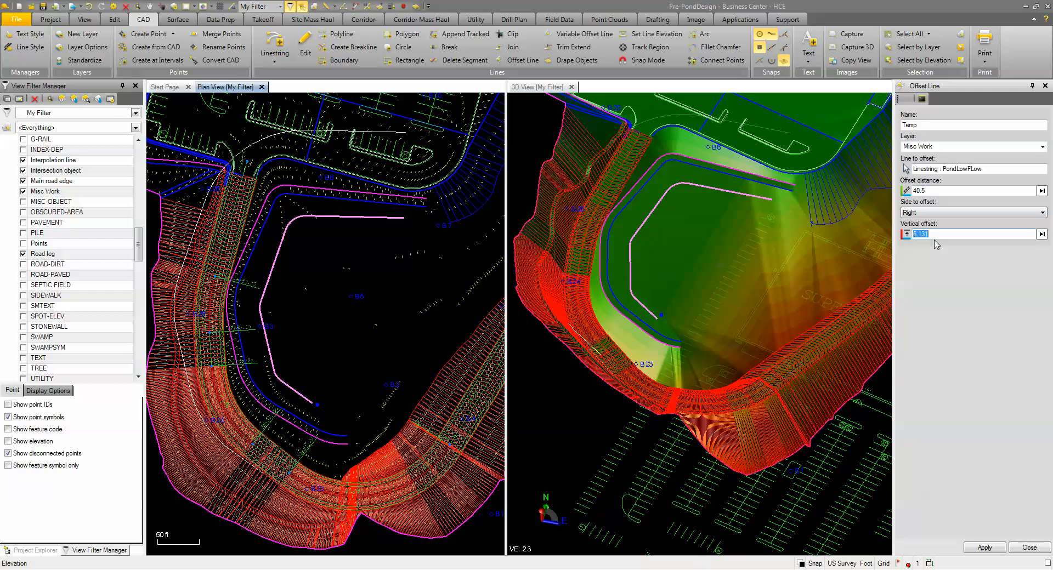
text(6%)
key(shift+Tab)
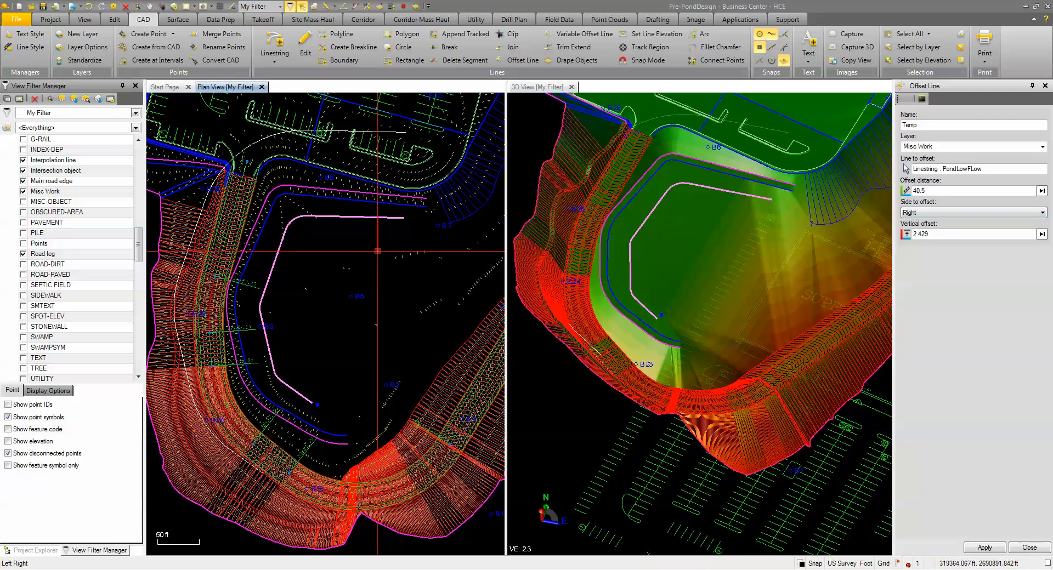
key(Tab)
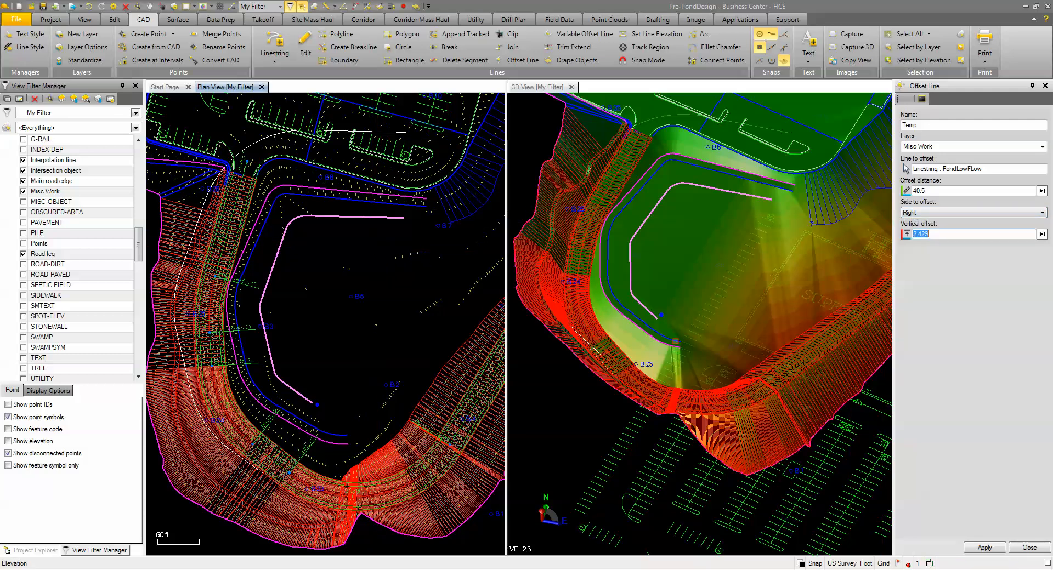
click(985, 548)
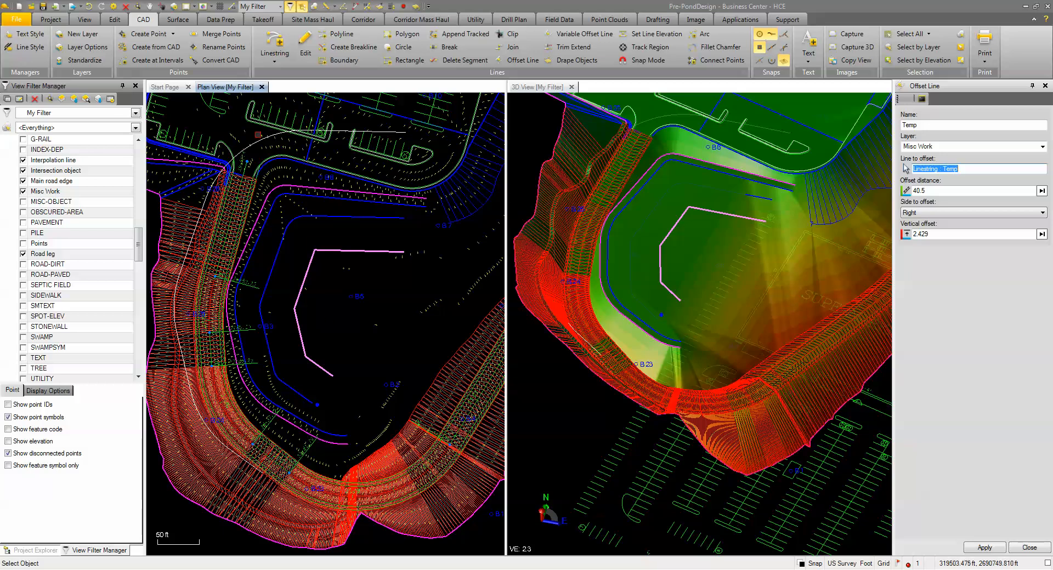
Create a surface named PondBottomTemp from the PondLowFLow linestring and its two Temp offset lines
click(256, 146)
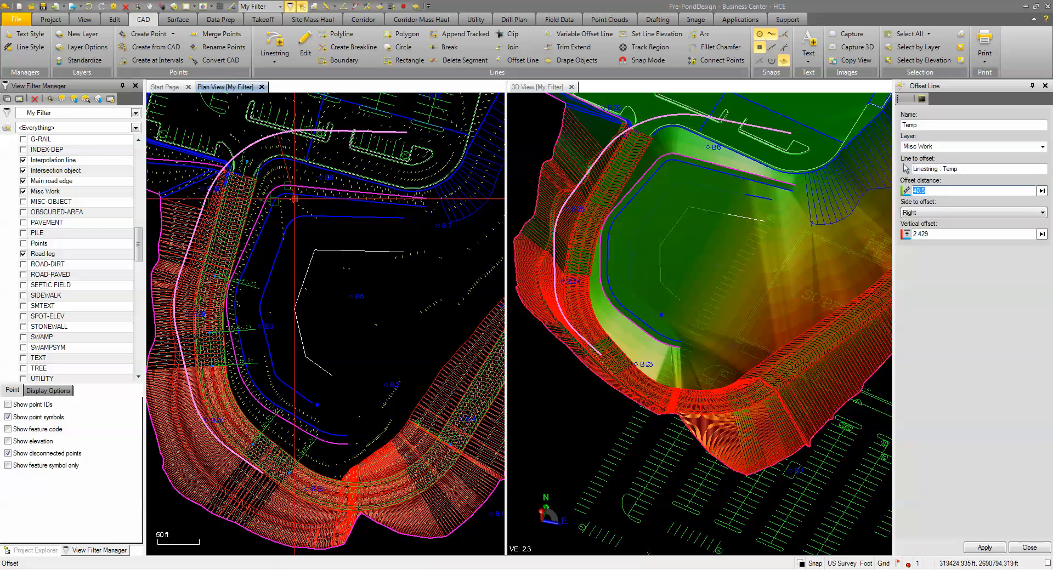
click(1029, 547)
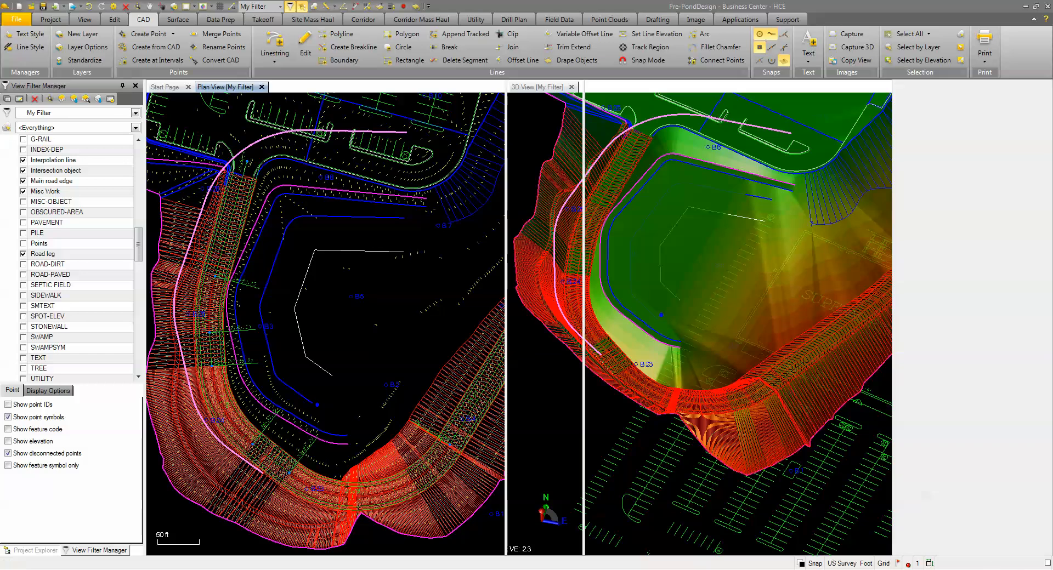
click(356, 194)
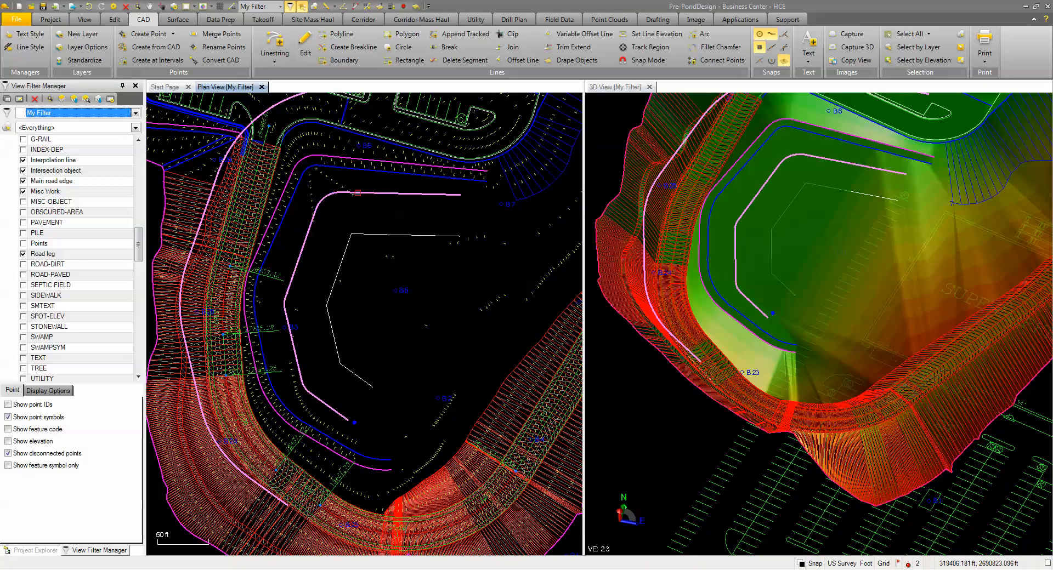
click(383, 236)
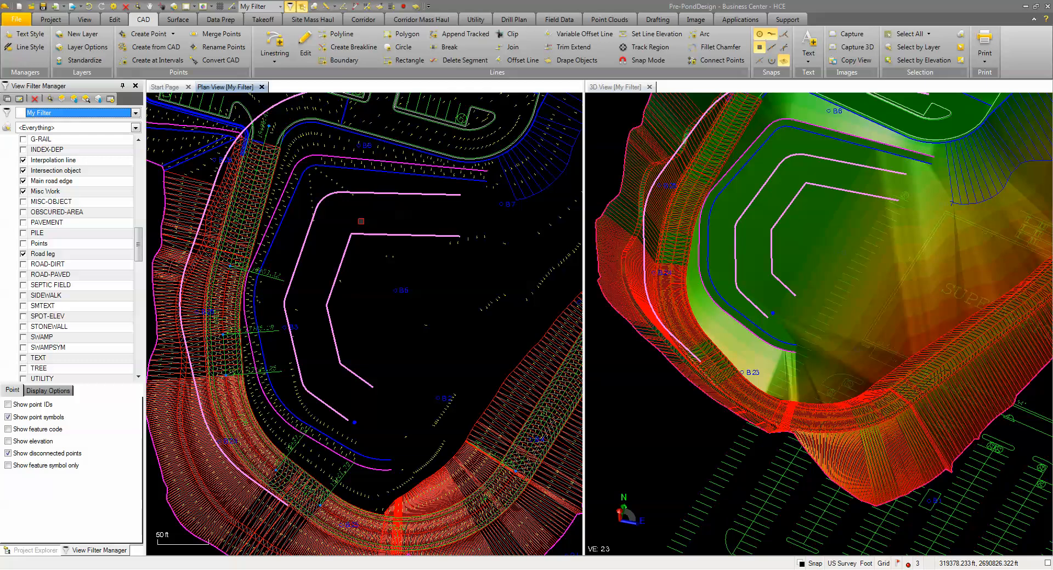
right_click(361, 221)
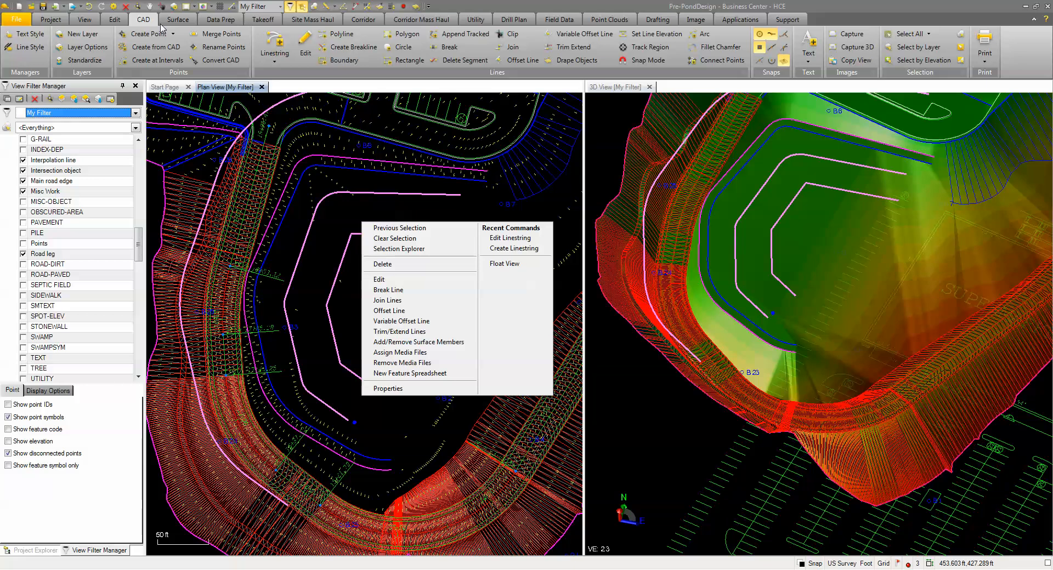
click(402, 343)
click(944, 130)
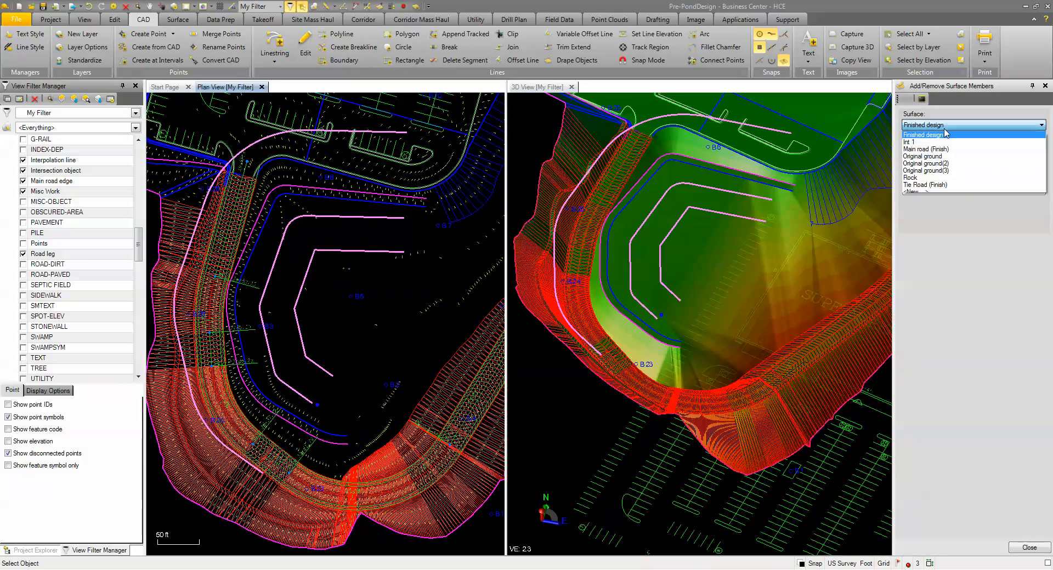
click(919, 192)
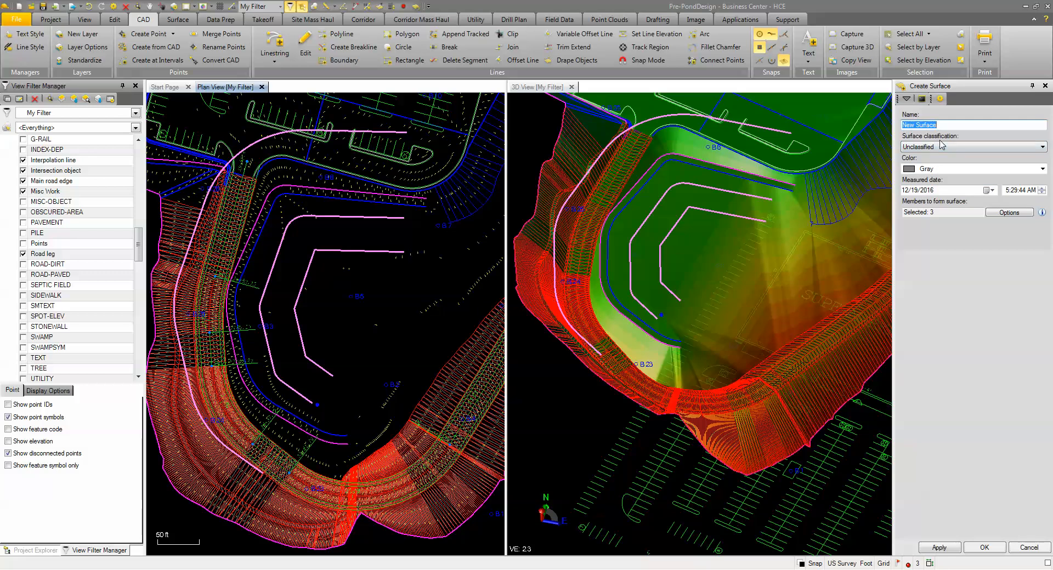
text(PondBottomTemp)
click(982, 548)
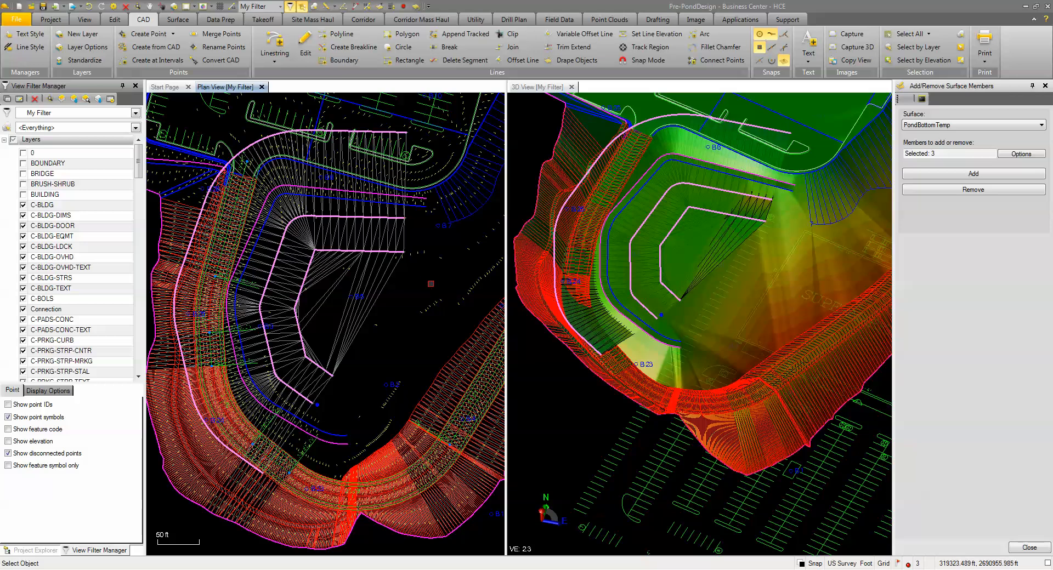
click(1030, 548)
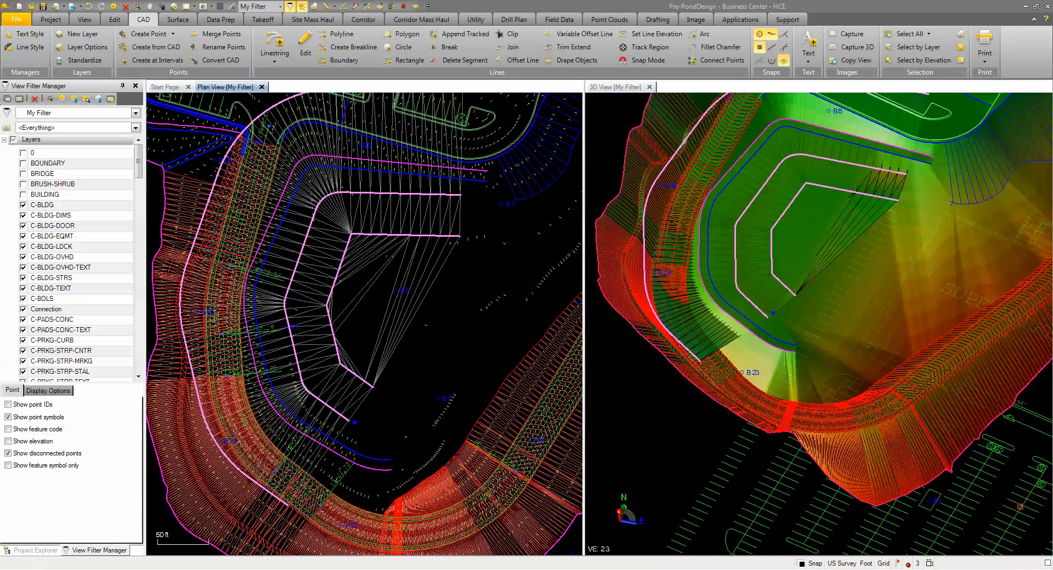
Open the PondTop linestring for editing at its start point near the pond's south end
right_drag(620, 359, 571, 332)
middle_drag(501, 282, 520, 325)
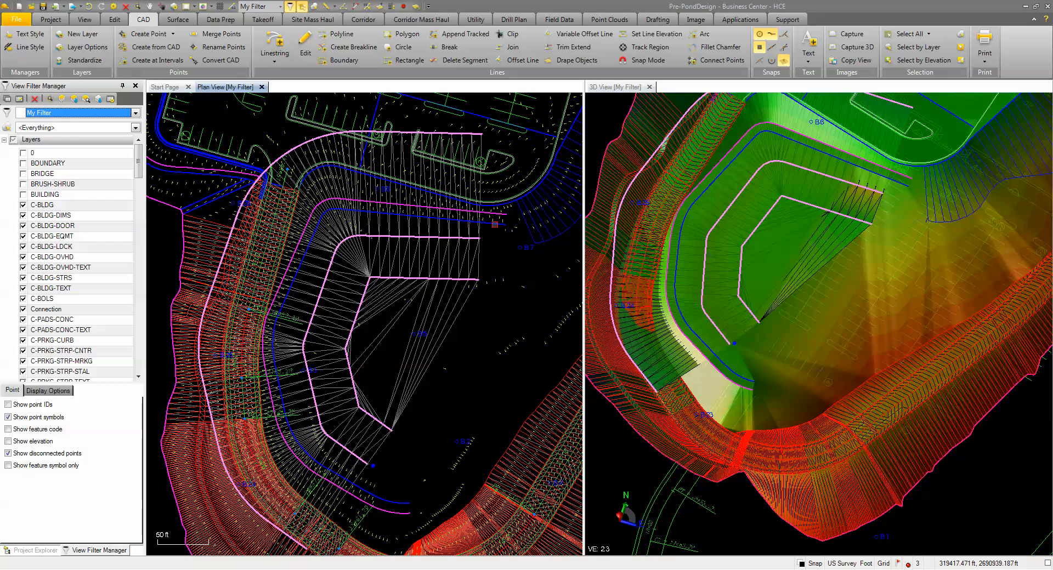
click(495, 225)
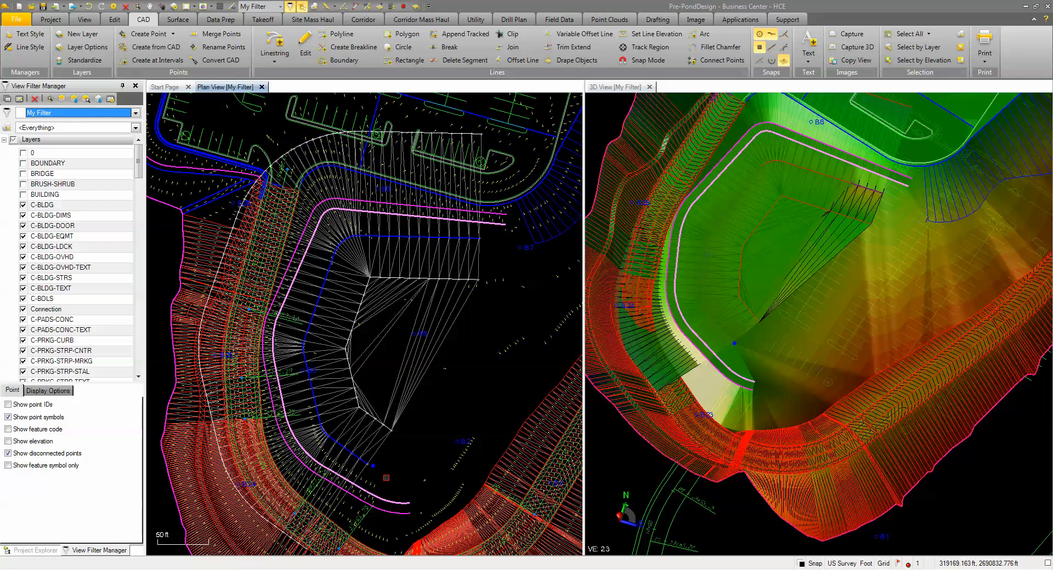
middle_drag(386, 478, 363, 429)
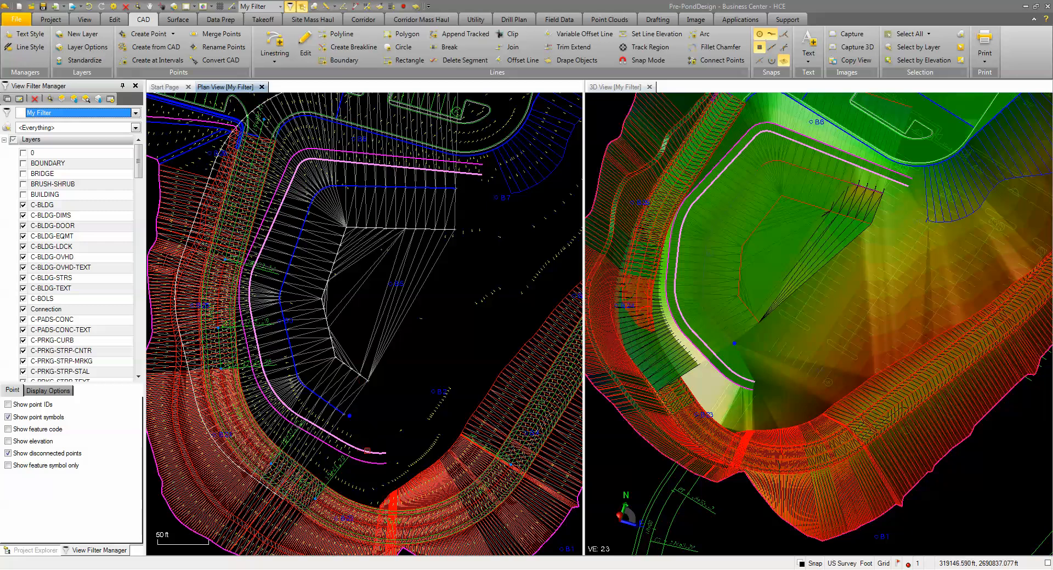
right_click(383, 416)
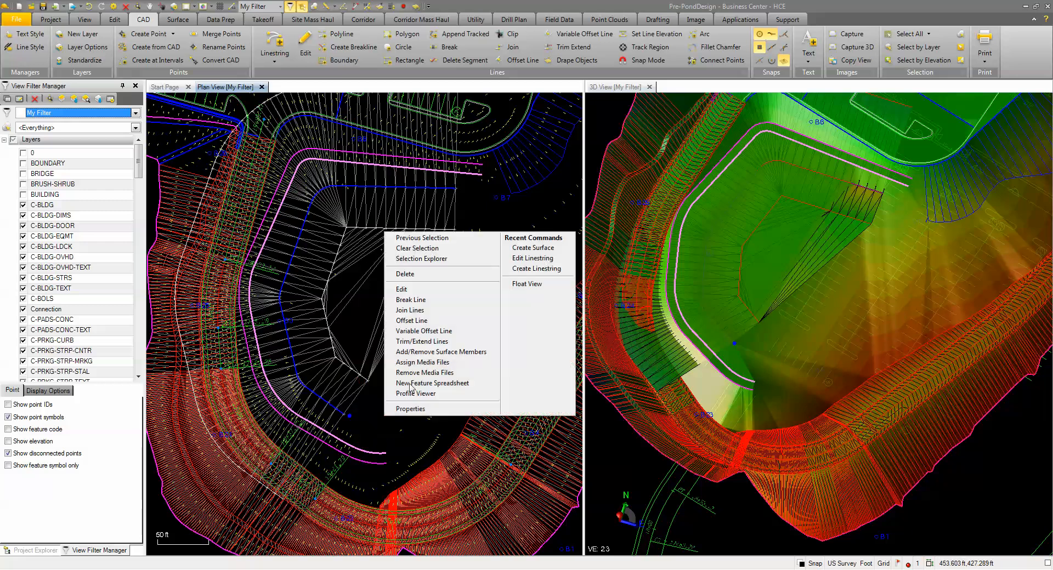
click(408, 290)
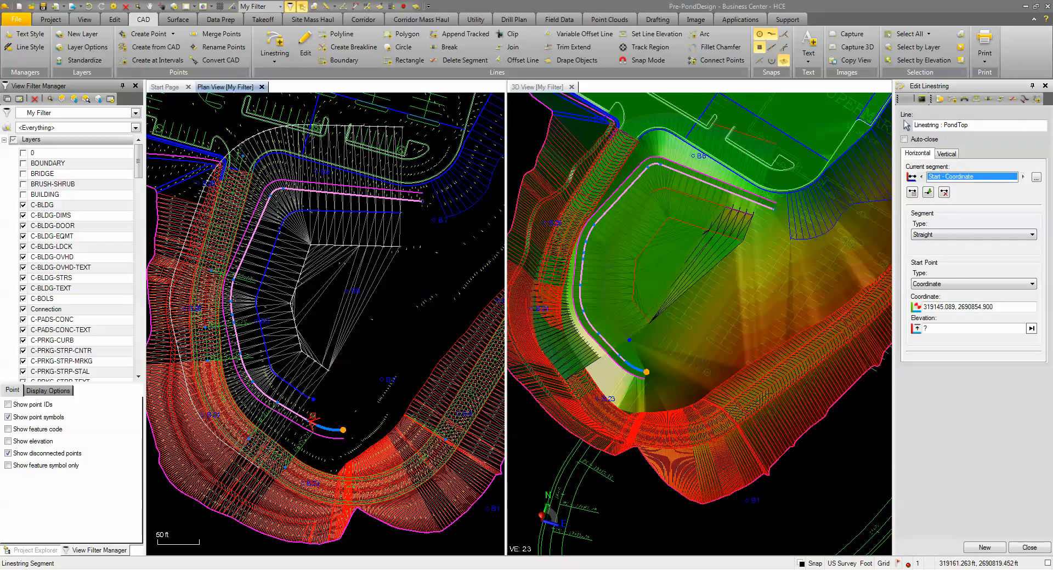
scroll(308, 426, up, 3)
scroll(368, 446, up, 2)
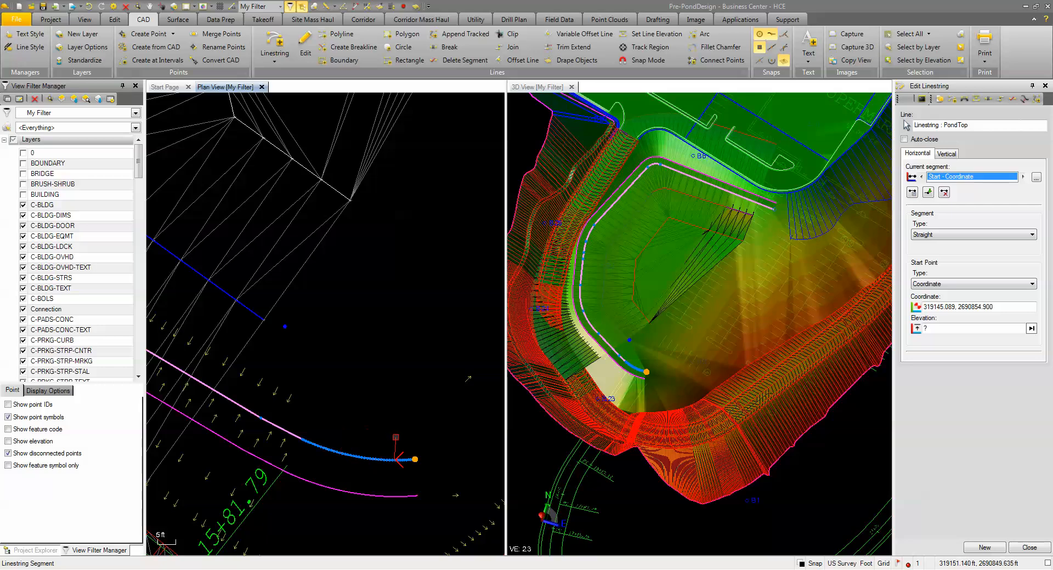
scroll(401, 441, up, 1)
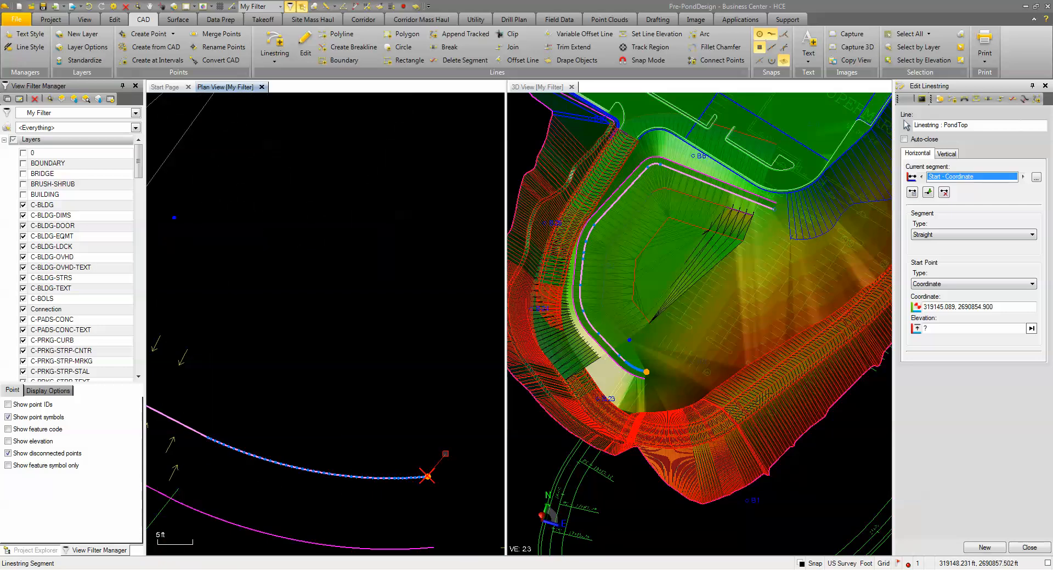
click(428, 477)
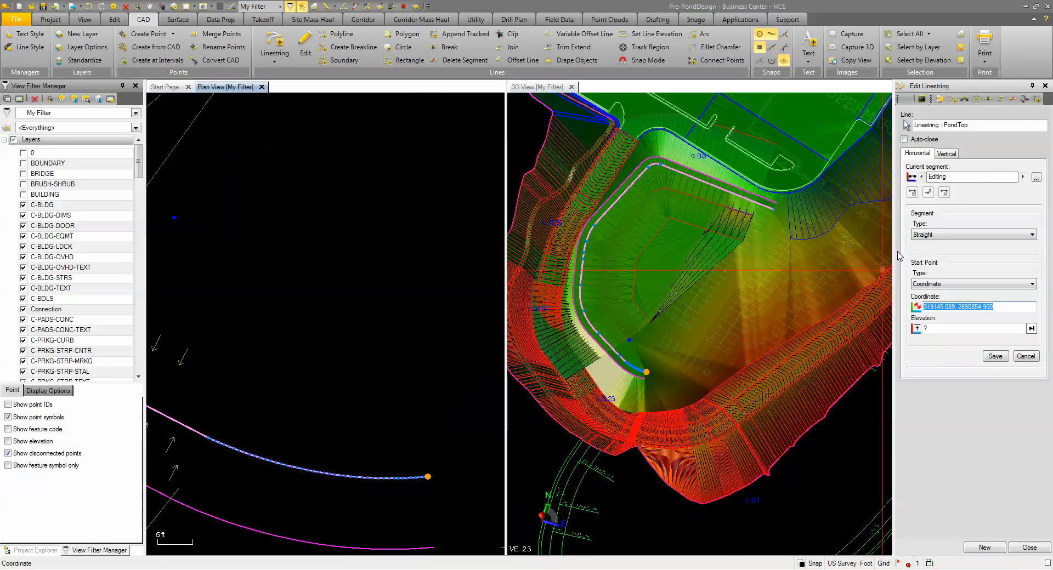
click(1025, 356)
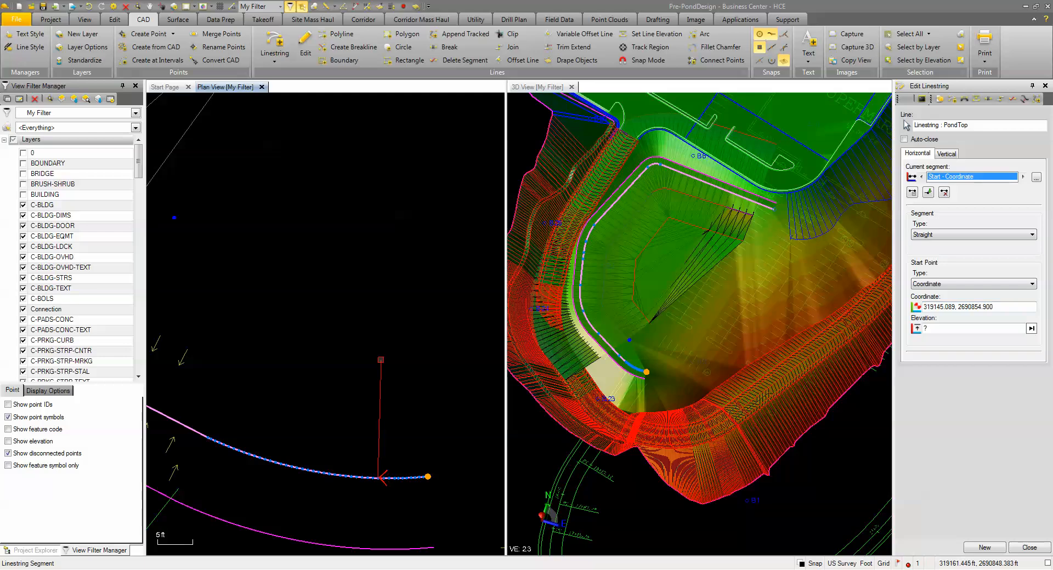
Delete PondTop's short segments one by one from its start, removing the curved south end back to the straight run
click(944, 192)
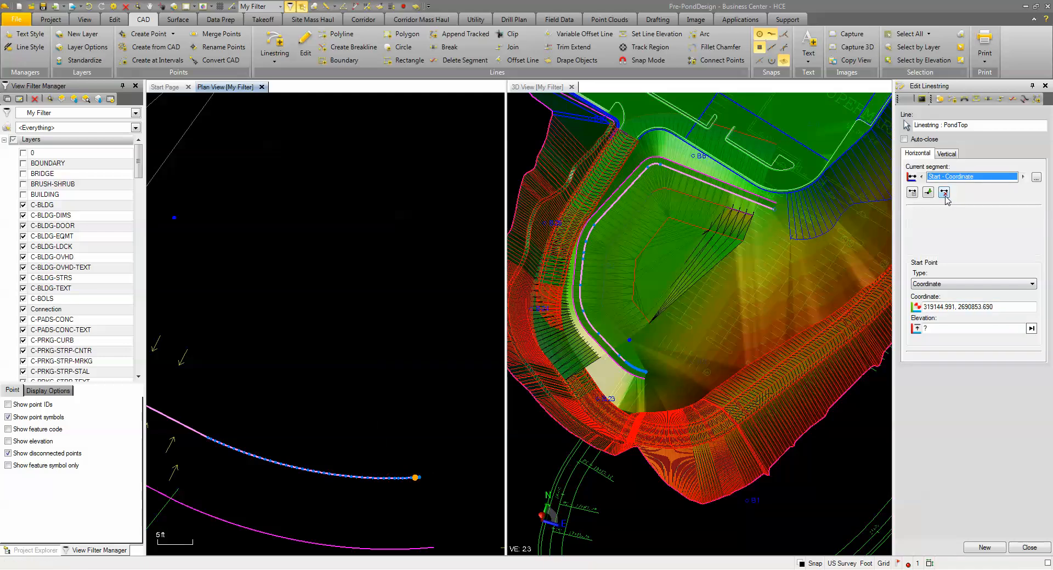
click(944, 192)
click(944, 193)
click(944, 193)
click(944, 193)
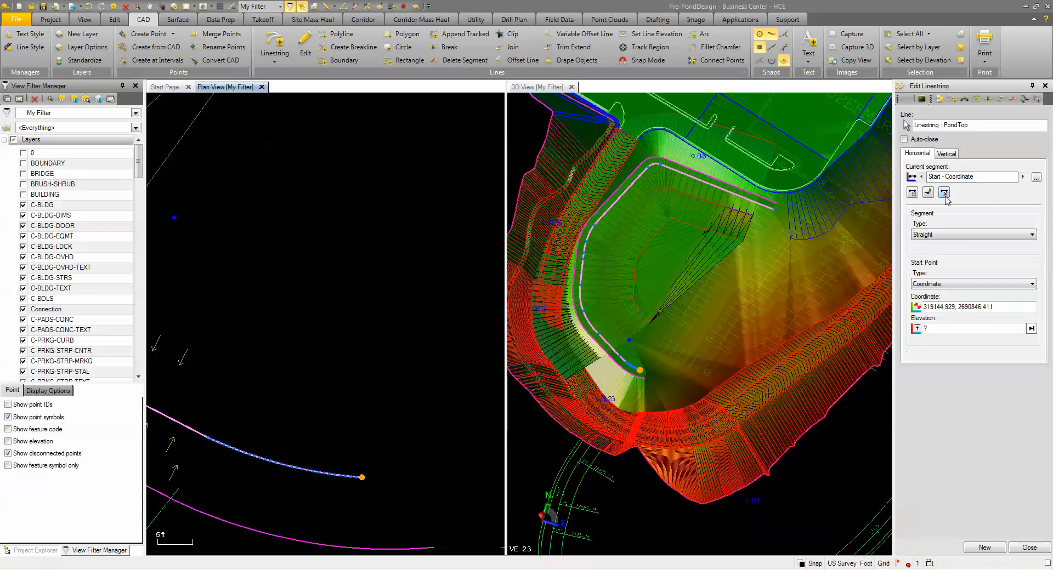
click(944, 193)
click(944, 192)
click(944, 193)
click(944, 193)
click(944, 193)
click(944, 192)
click(944, 192)
click(944, 193)
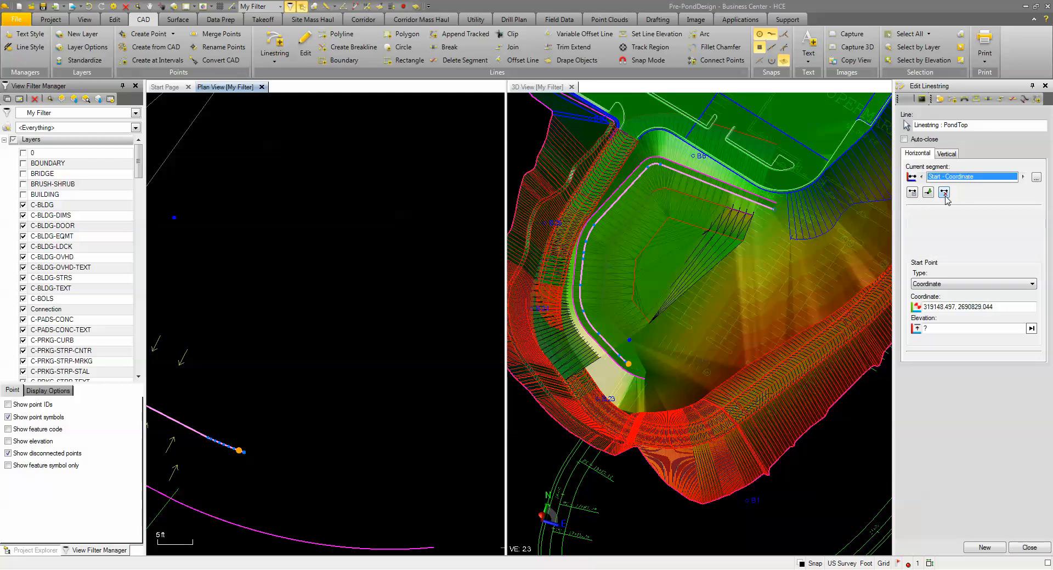
click(944, 192)
click(944, 193)
click(944, 192)
click(944, 192)
click(944, 193)
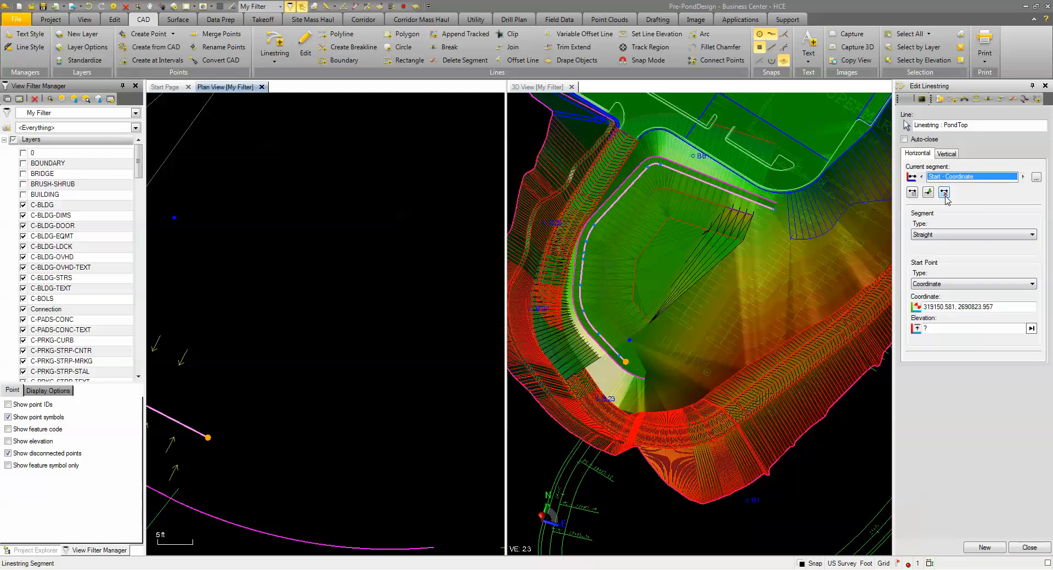
Move PondTop's start point into the pond's interior, at coordinate 319201.473, 2690834.229, and save the edit
scroll(323, 332, down, 3)
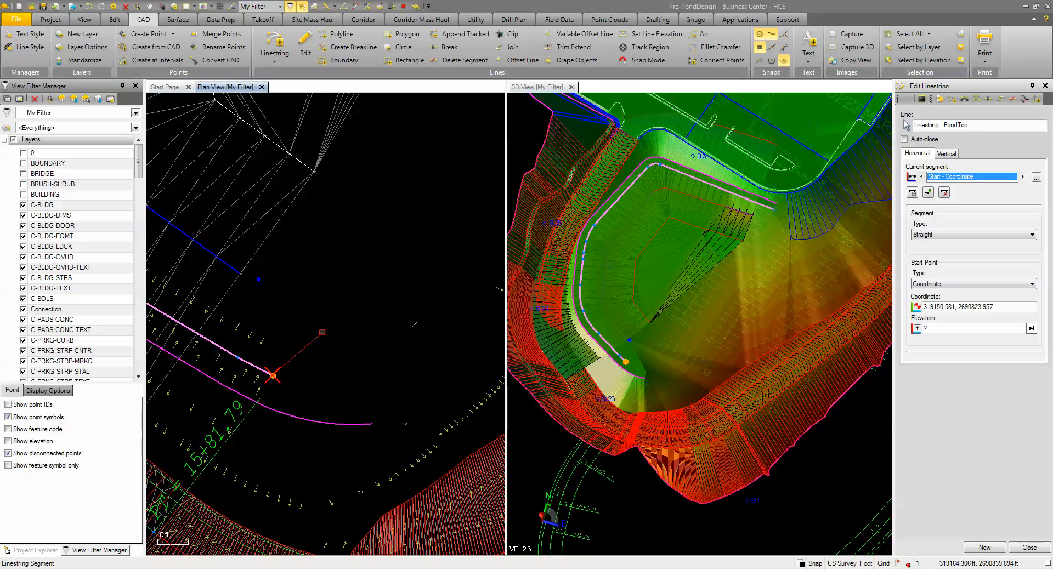
scroll(322, 332, down, 2)
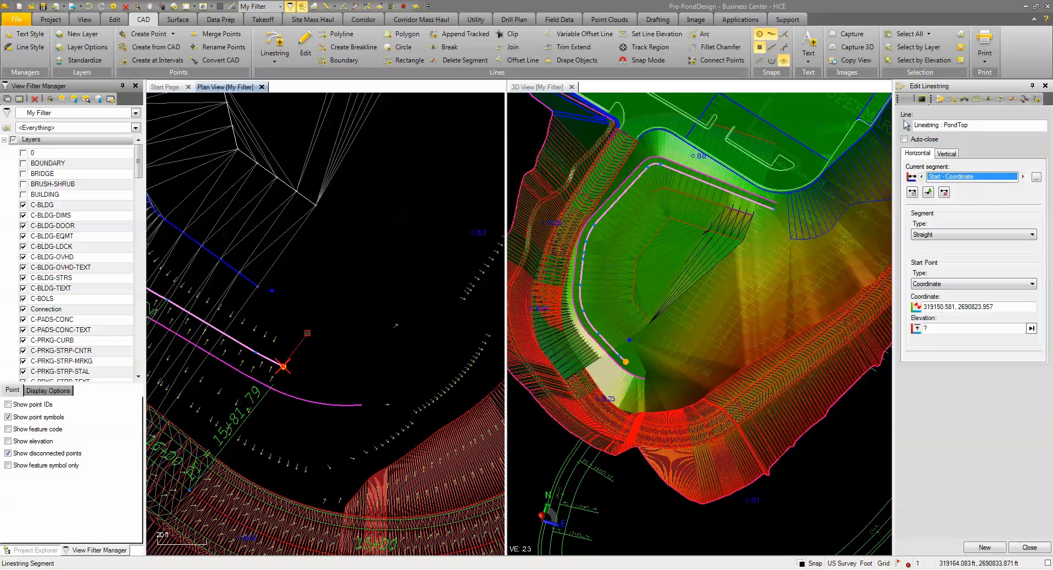
click(328, 297)
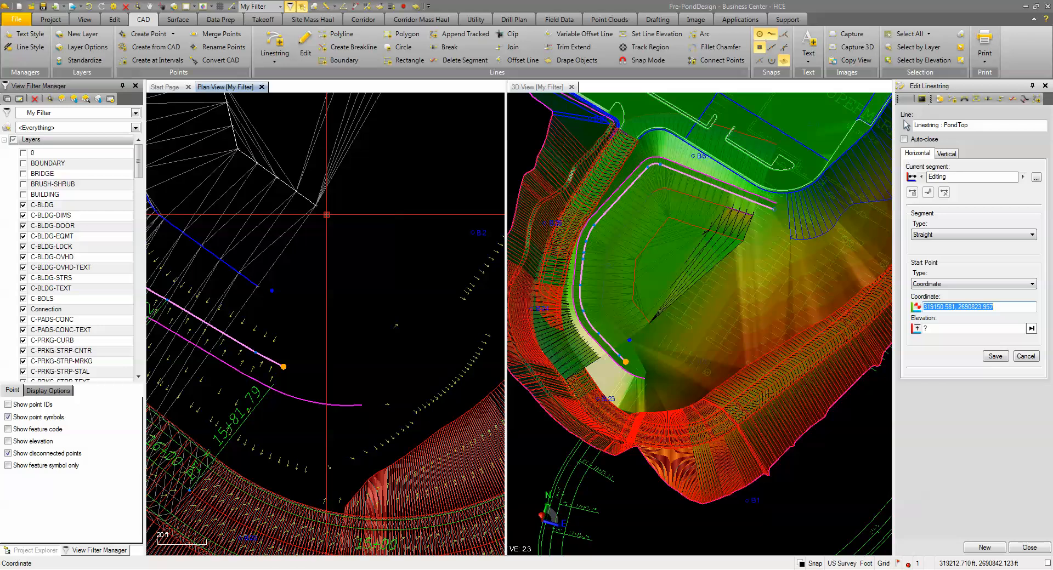
scroll(318, 221, down, 1)
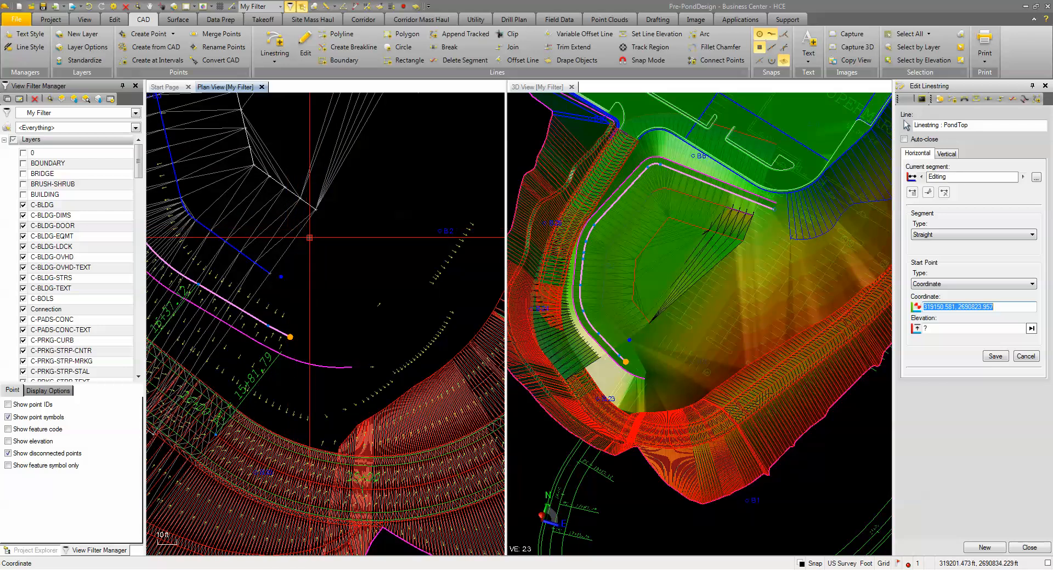
click(310, 238)
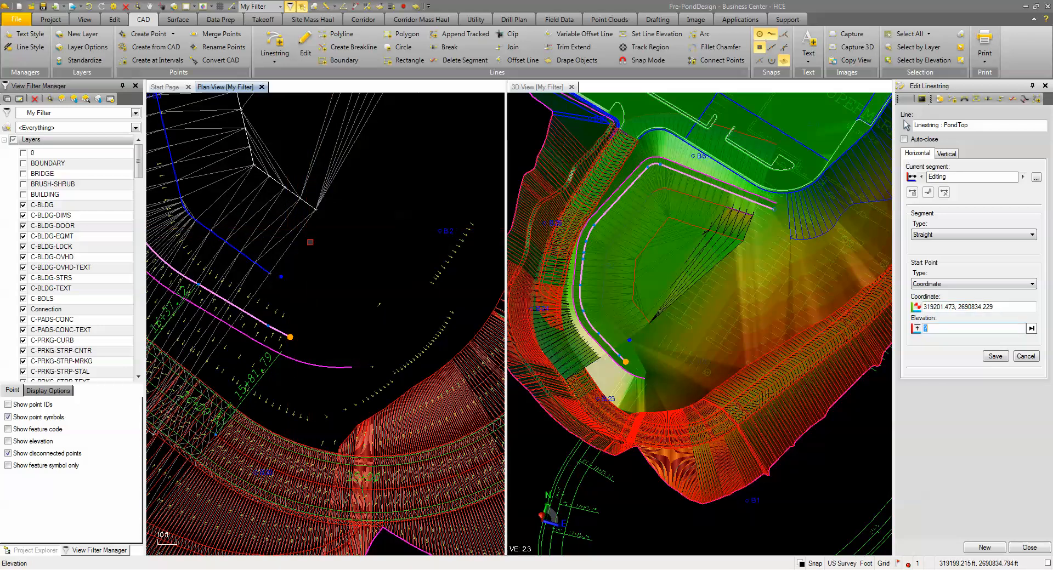
click(995, 356)
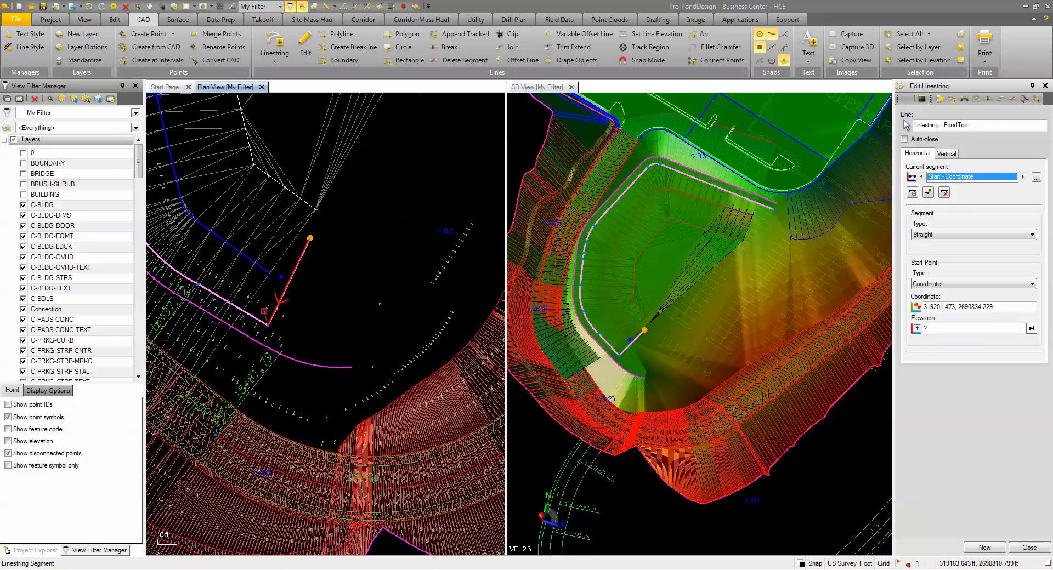
Move the end point of PondTop's first straight segment to coordinate 319164.471, 2690808.482 and save it
click(264, 311)
scroll(264, 312, up, 2)
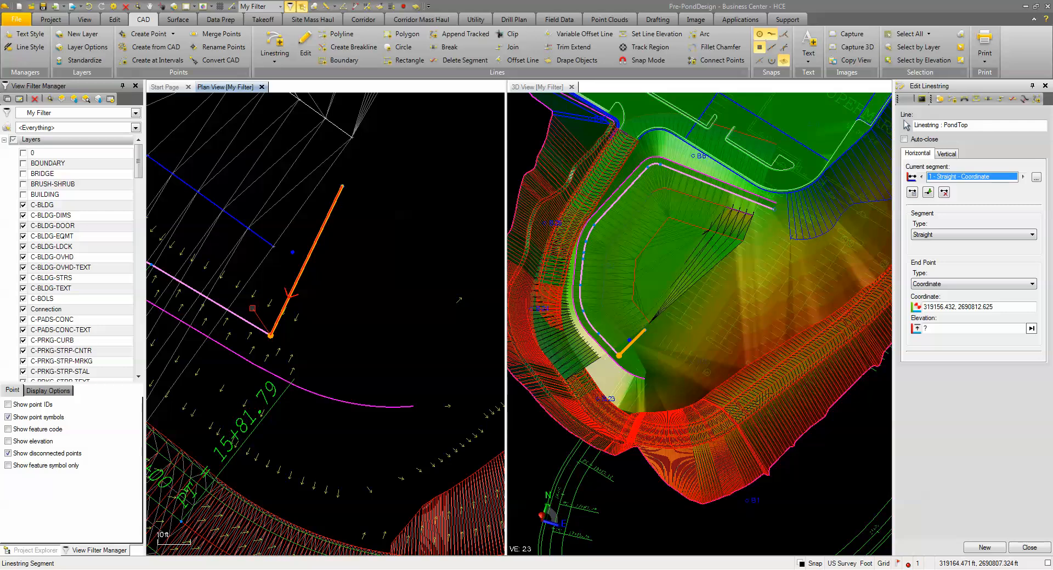
click(253, 308)
click(256, 308)
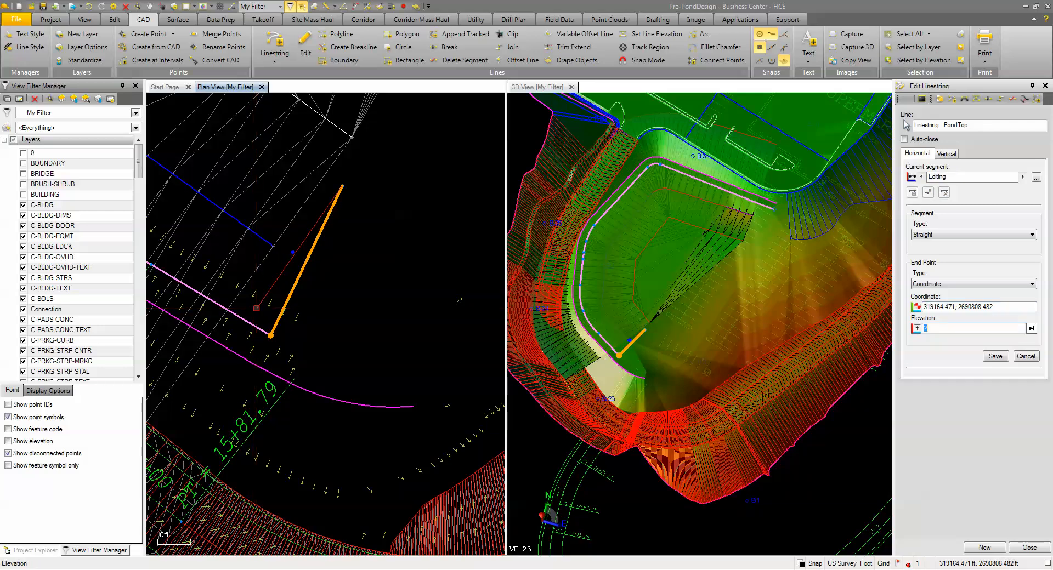
click(995, 357)
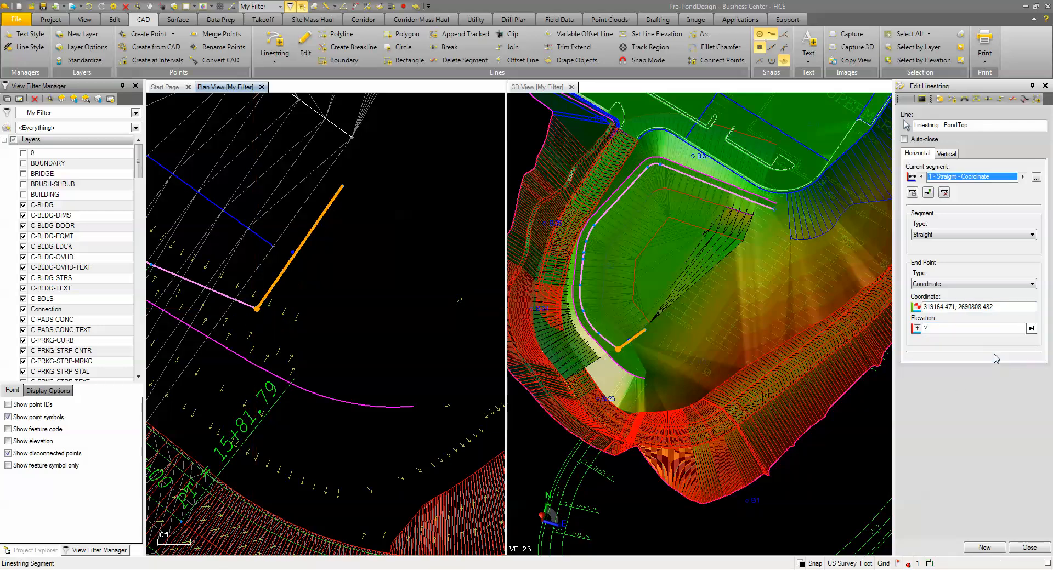
Change PondTop's first segment to a PI Arc with a 20.0 ft radius
click(947, 235)
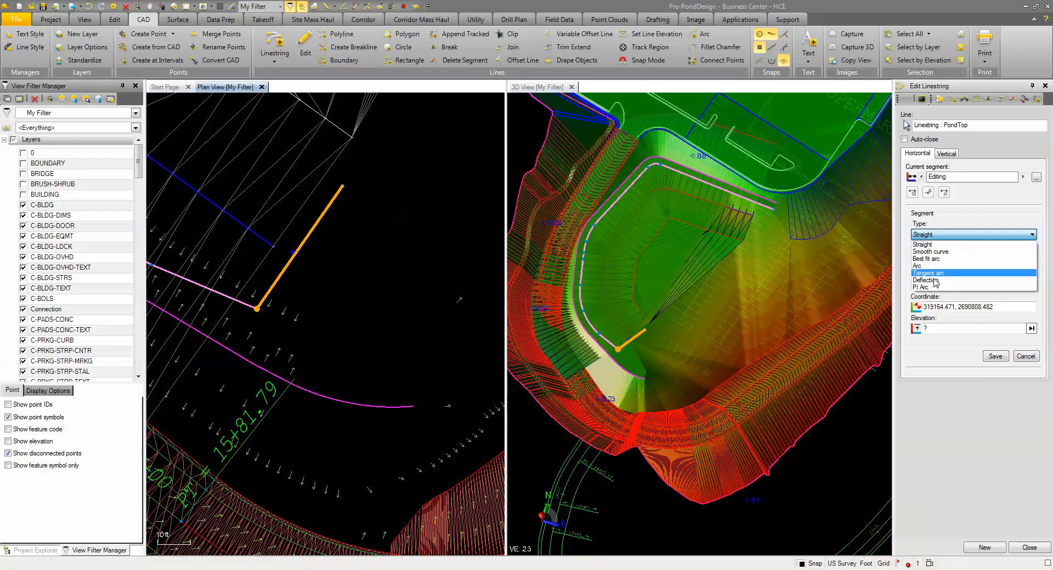
click(931, 291)
click(940, 262)
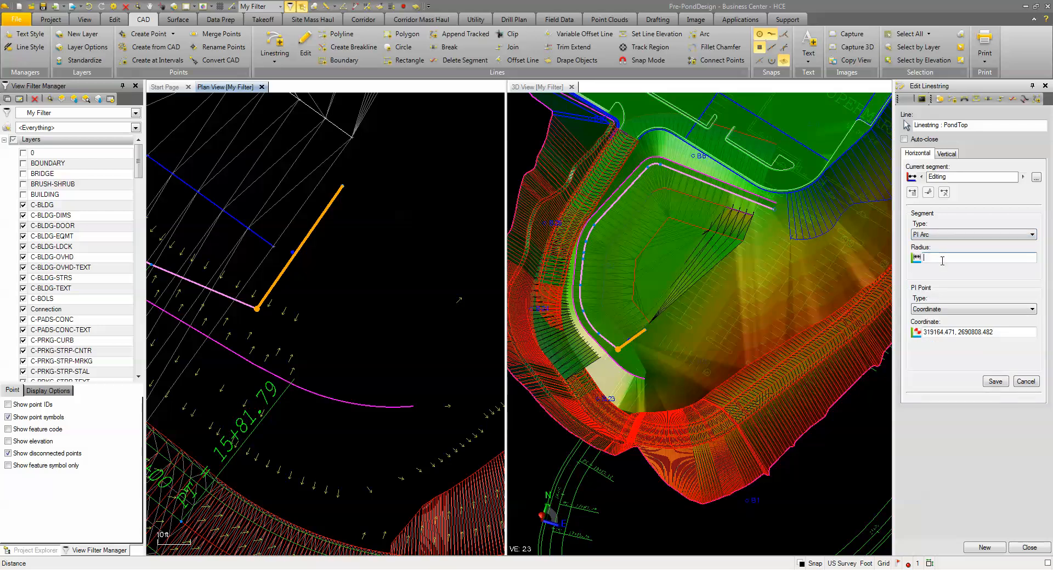
click(995, 382)
Add a straight segment running south from PondTop's open northeast end to coordinate 319386.369, 2690945.591 and save it
scroll(345, 298, down, 5)
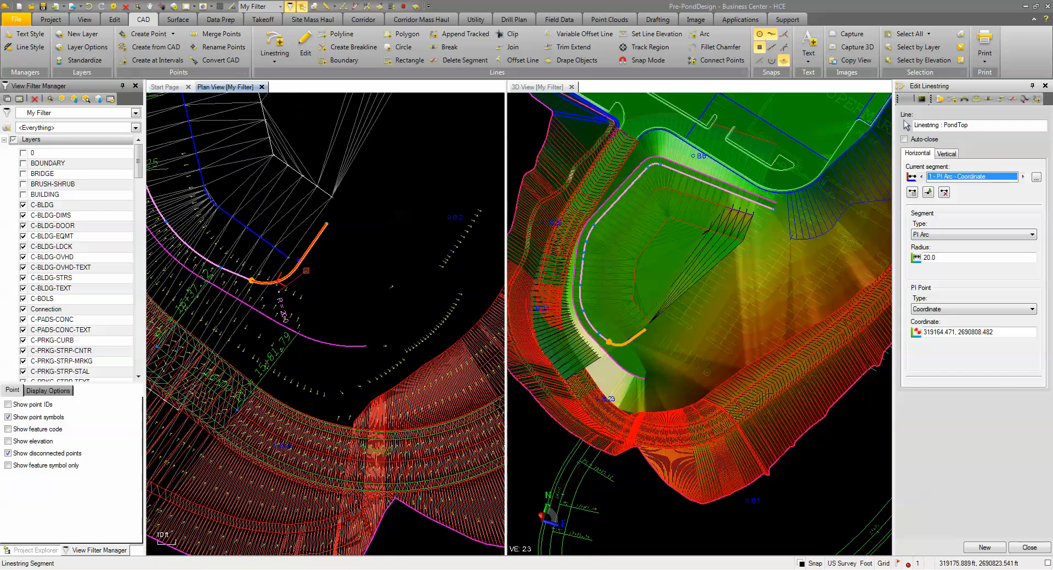
scroll(353, 297, down, 2)
middle_drag(367, 221, 356, 273)
scroll(422, 208, up, 4)
middle_drag(431, 175, 405, 213)
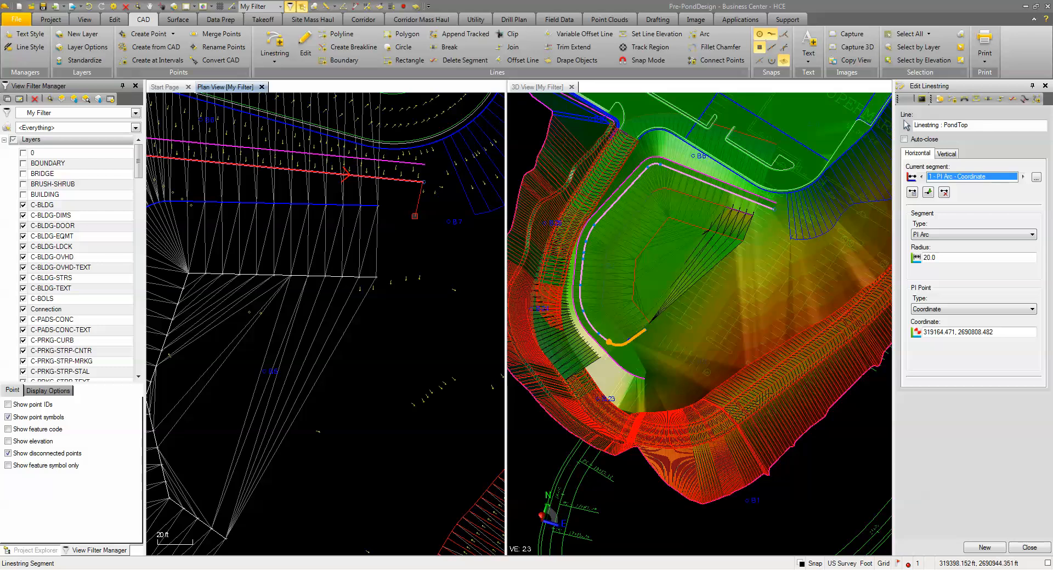
click(928, 192)
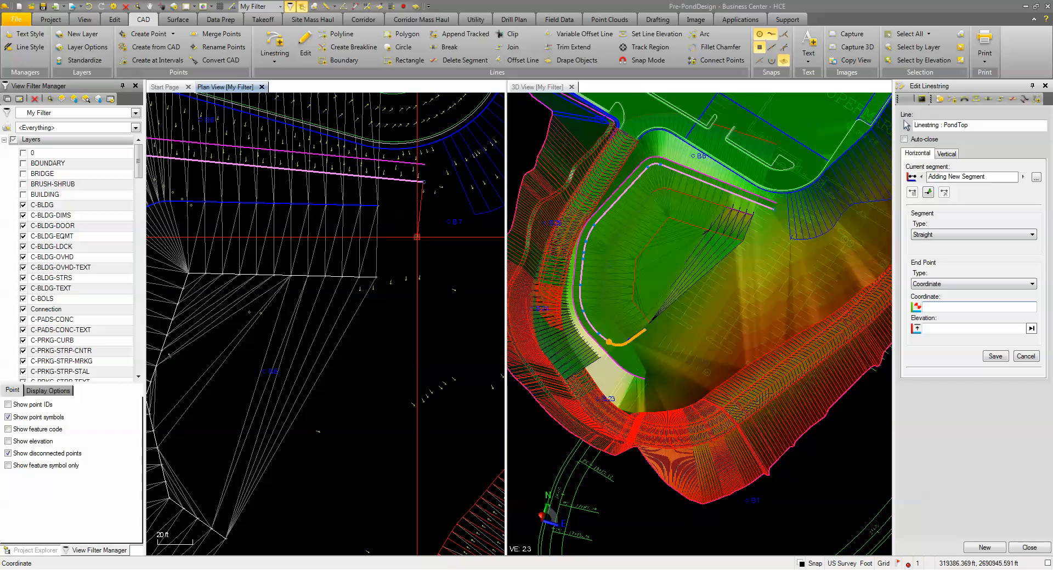
click(417, 237)
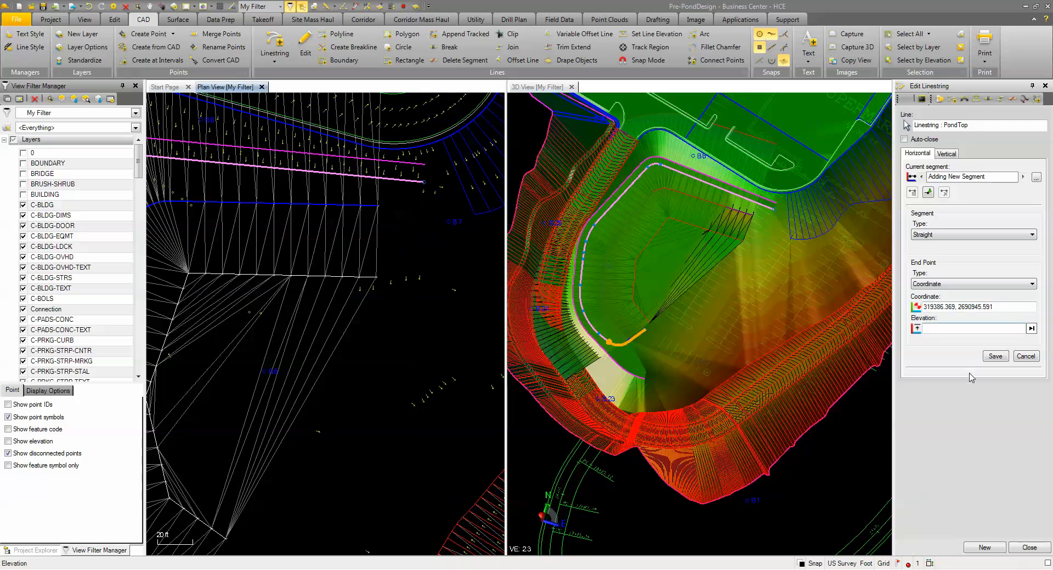
click(994, 357)
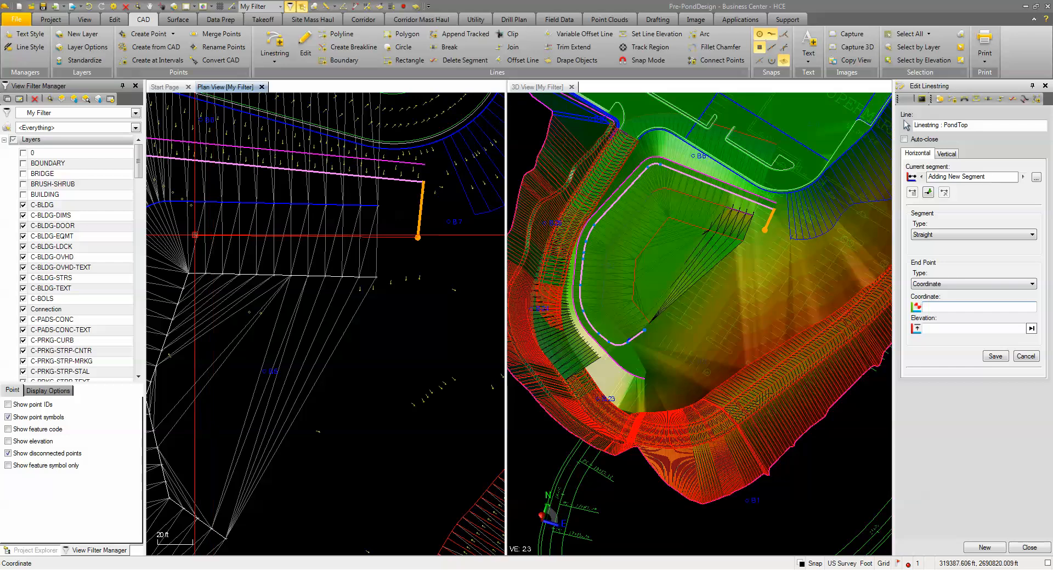
Extend PondTop west with a straight segment to coordinate 319373.653, 2690813.188, near the pond bottom's northwest corner, and save it
middle_drag(195, 235, 243, 217)
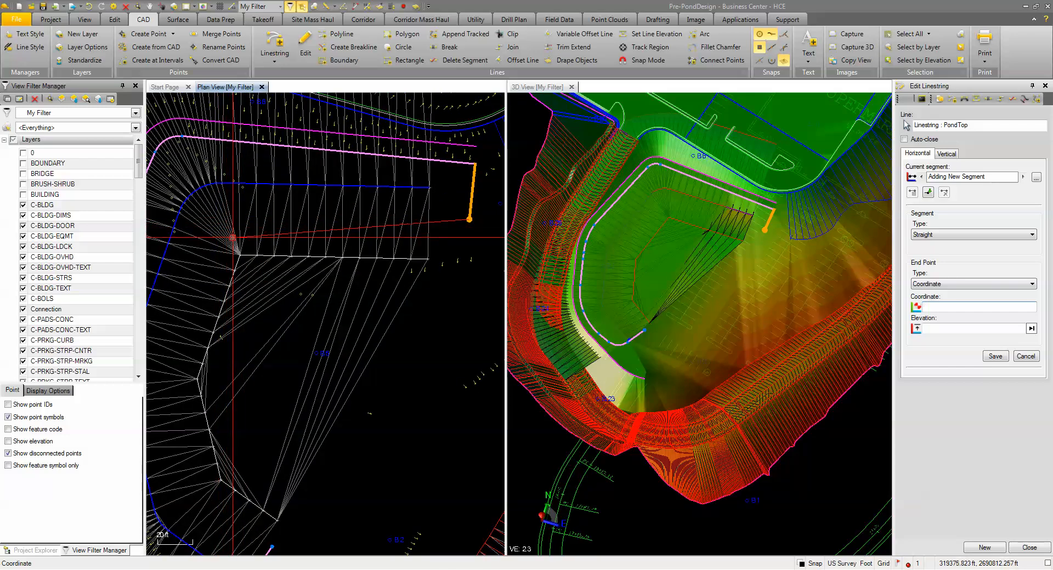
click(233, 239)
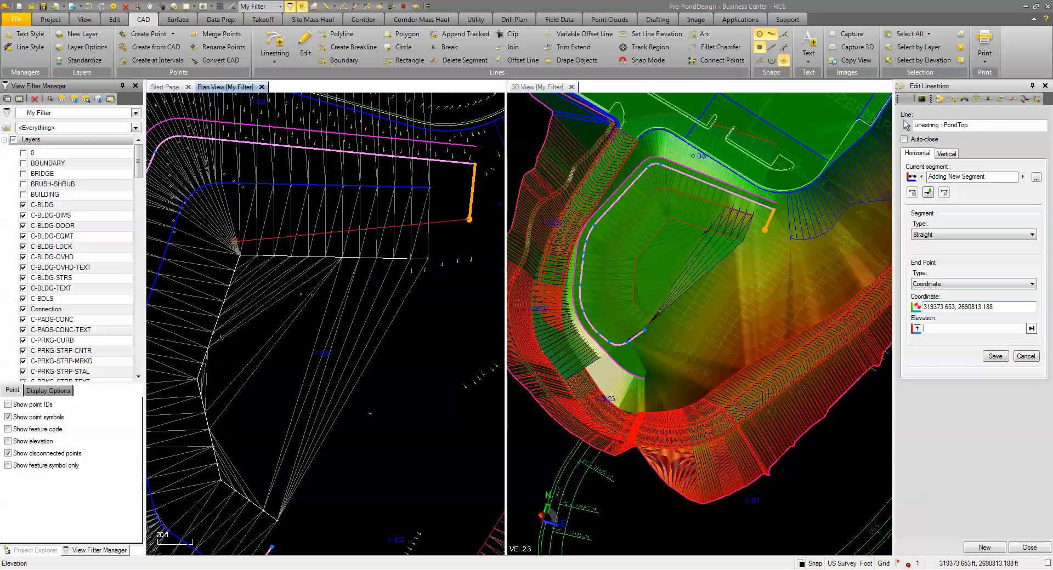
click(995, 360)
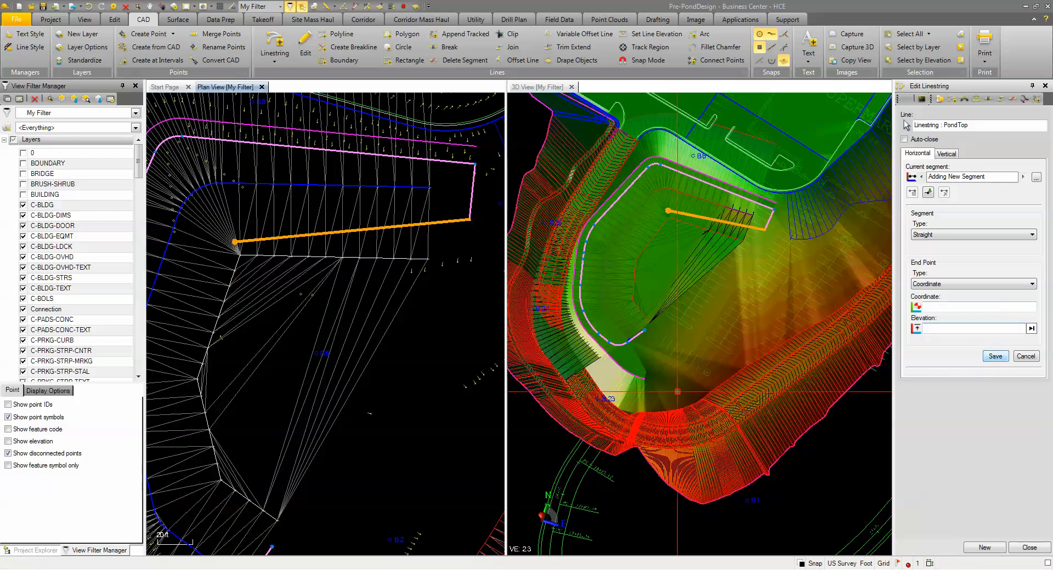
Continue PondTop south along the pond bottom's west edge with straight segments to about 319296, 2690784 and to 319232.256, 2690799.858
middle_drag(255, 445, 247, 298)
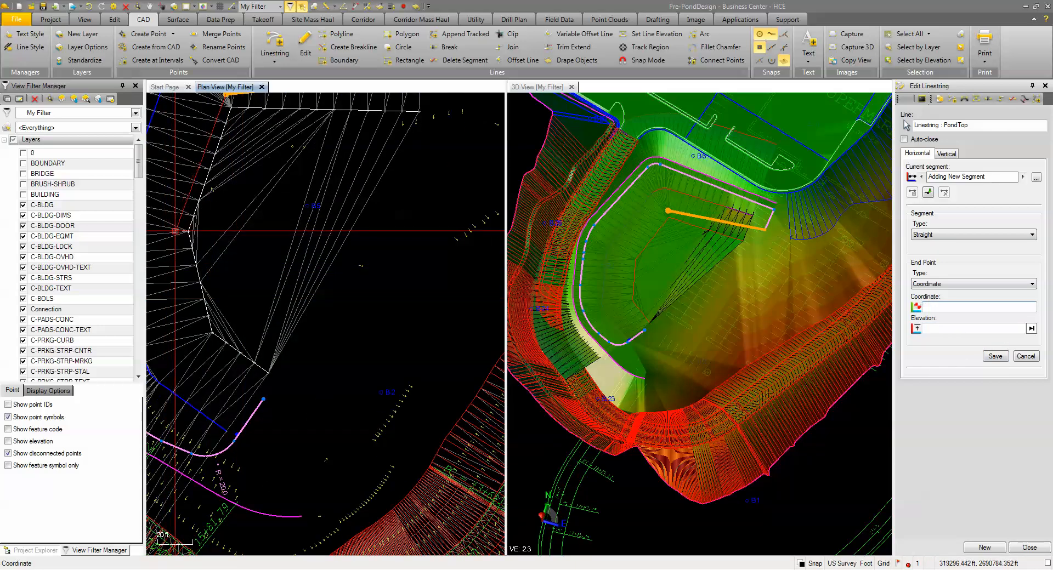
click(175, 232)
click(995, 357)
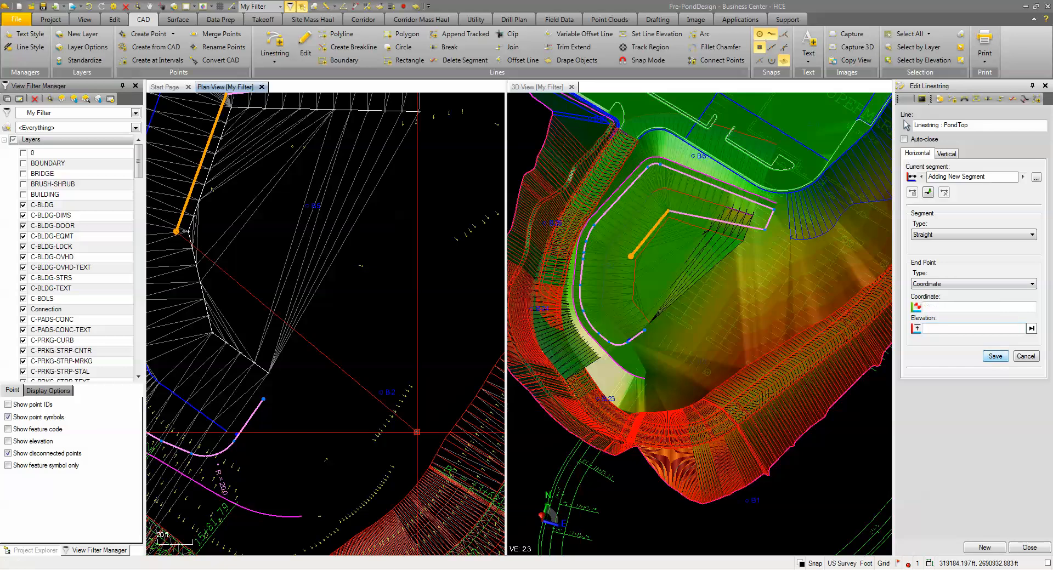
middle_drag(344, 436, 395, 369)
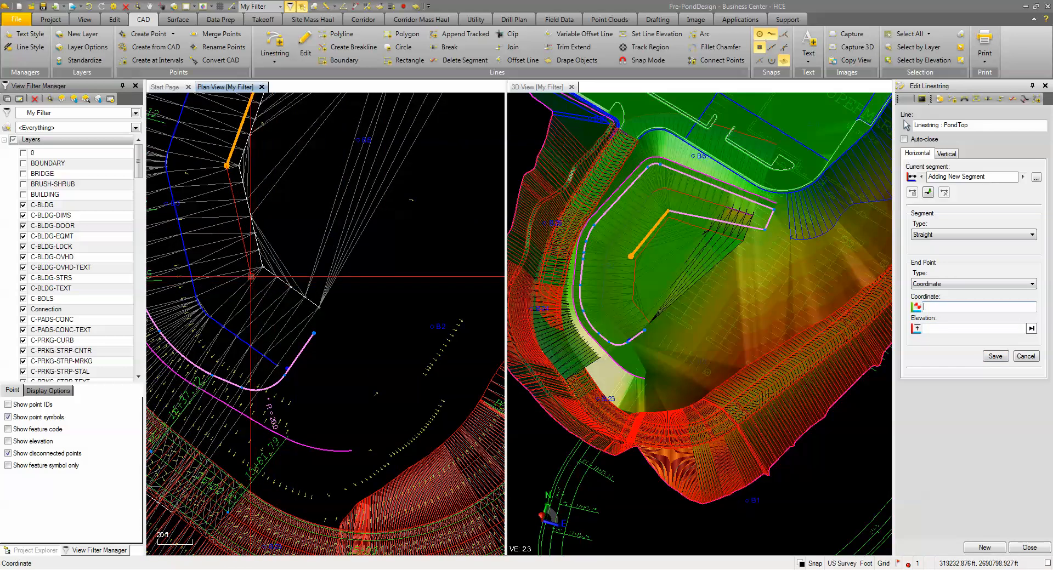
click(248, 273)
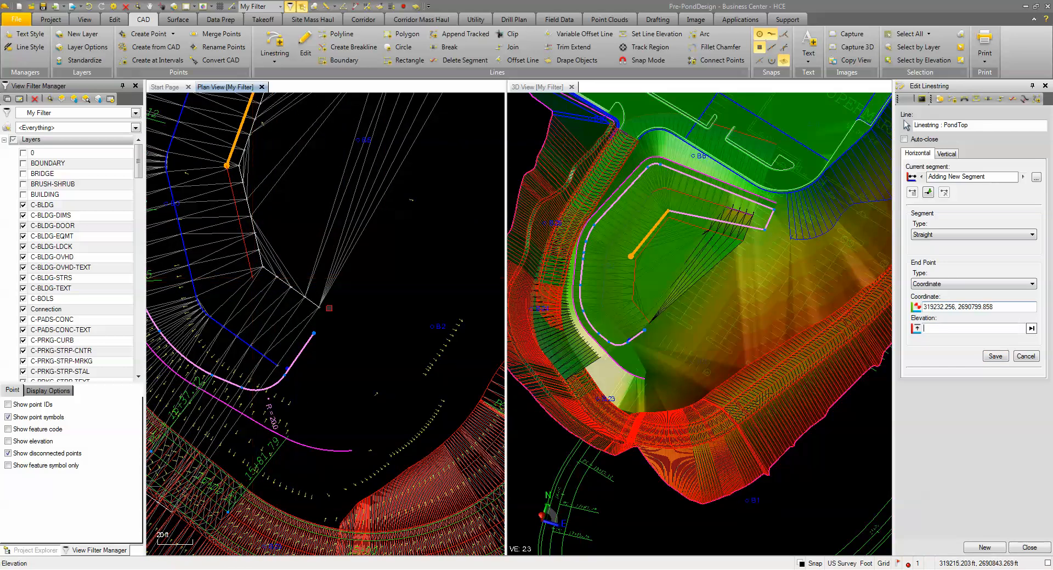
click(995, 356)
Close the PondTop linestring back to its start point by turning on Auto-close
scroll(326, 346, up, 2)
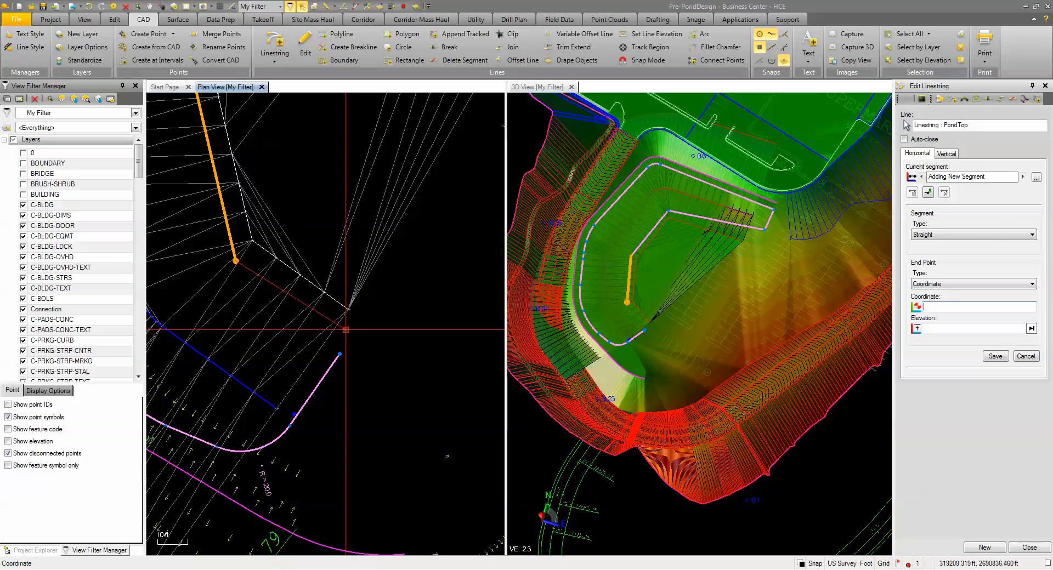
click(345, 330)
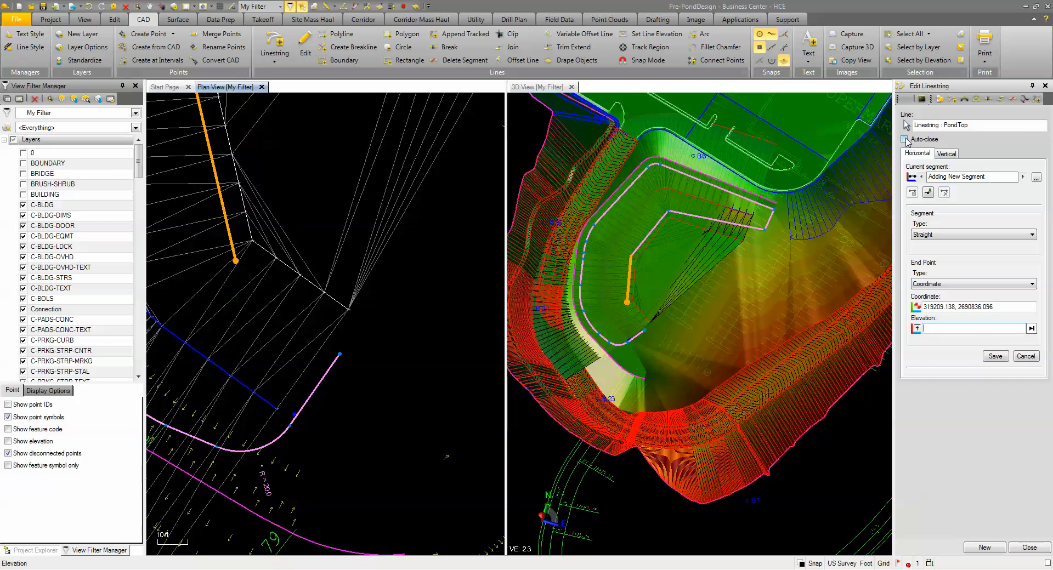
click(993, 356)
click(904, 140)
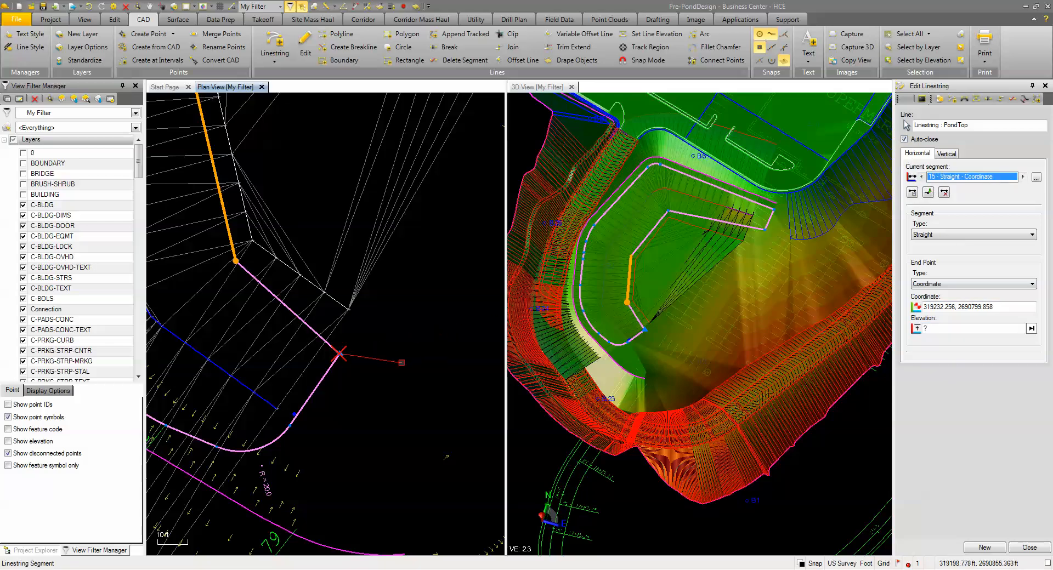
Change PondTop's segment 15, at coordinate 319232.256, 2690799.858, to a PI Arc with a 20.0 ft radius
click(974, 235)
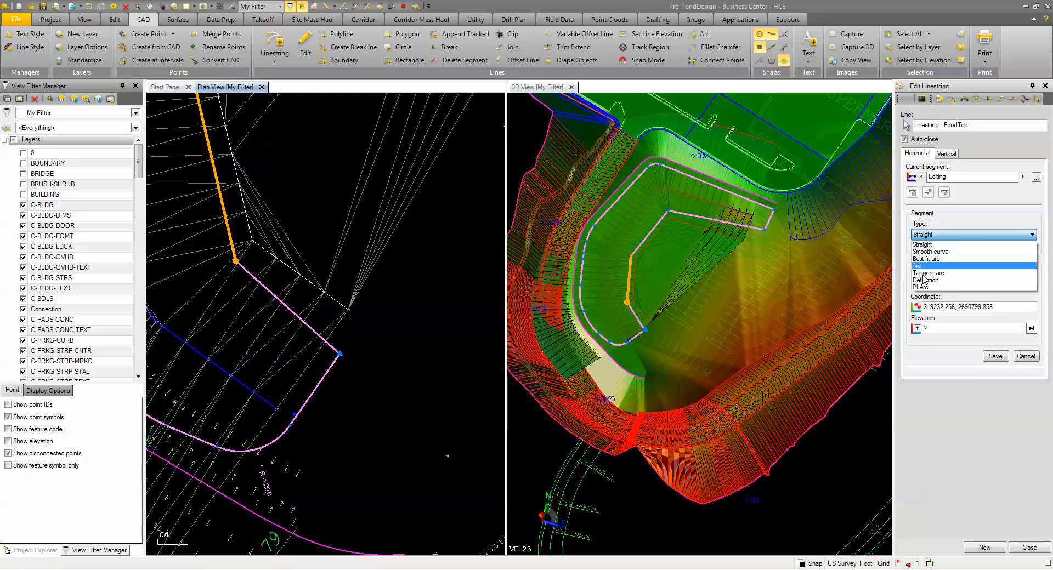
click(943, 329)
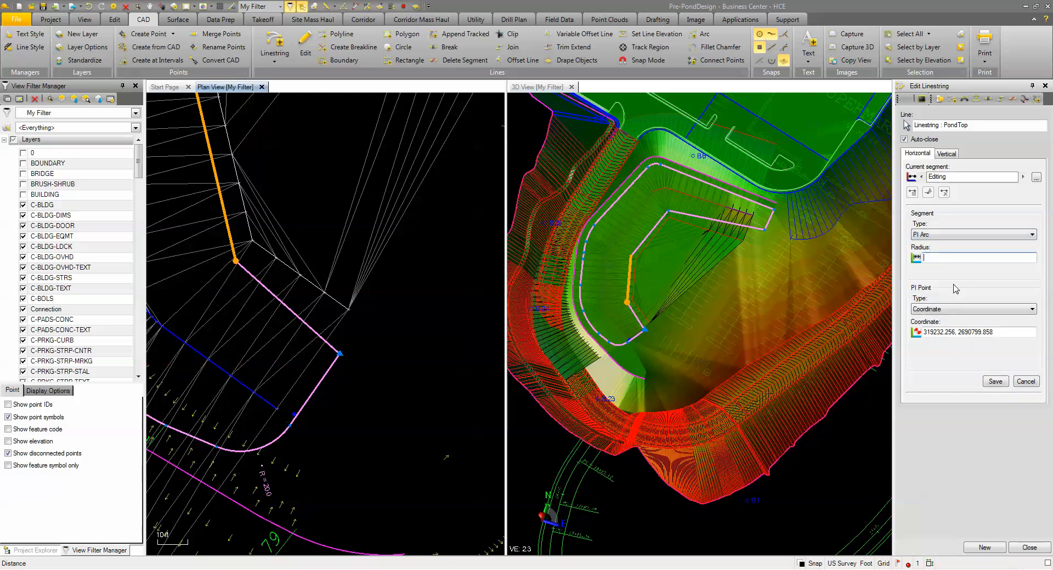
click(995, 381)
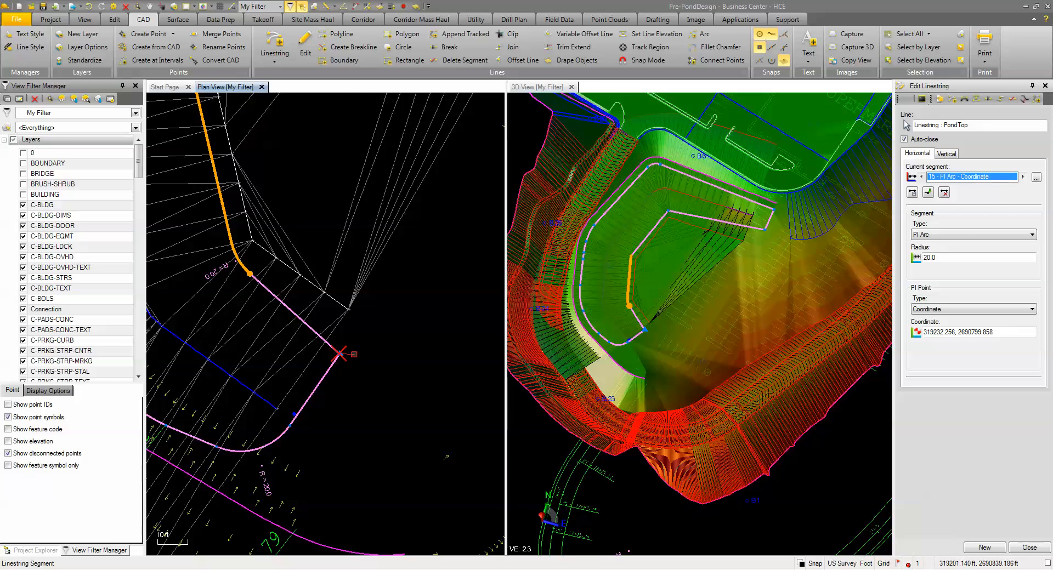
Try to change the segment type at PondTop's start point to PI Arc
click(340, 354)
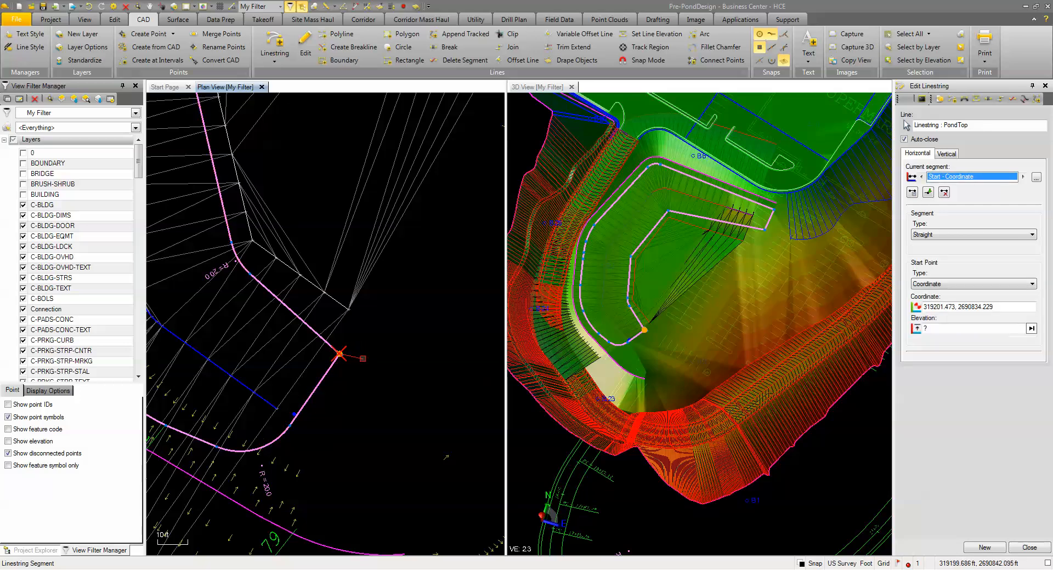
click(953, 235)
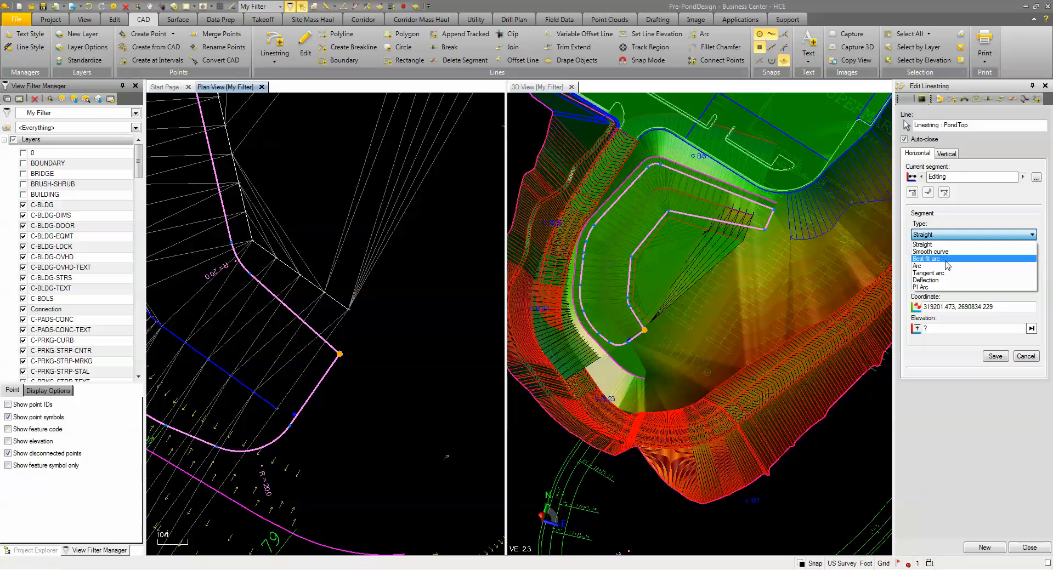
click(942, 288)
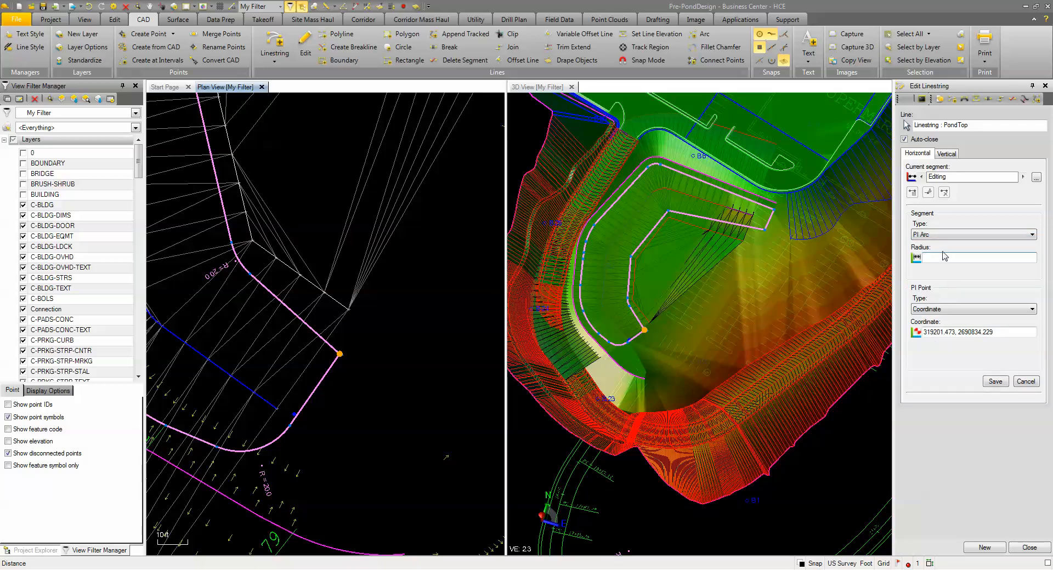
click(995, 382)
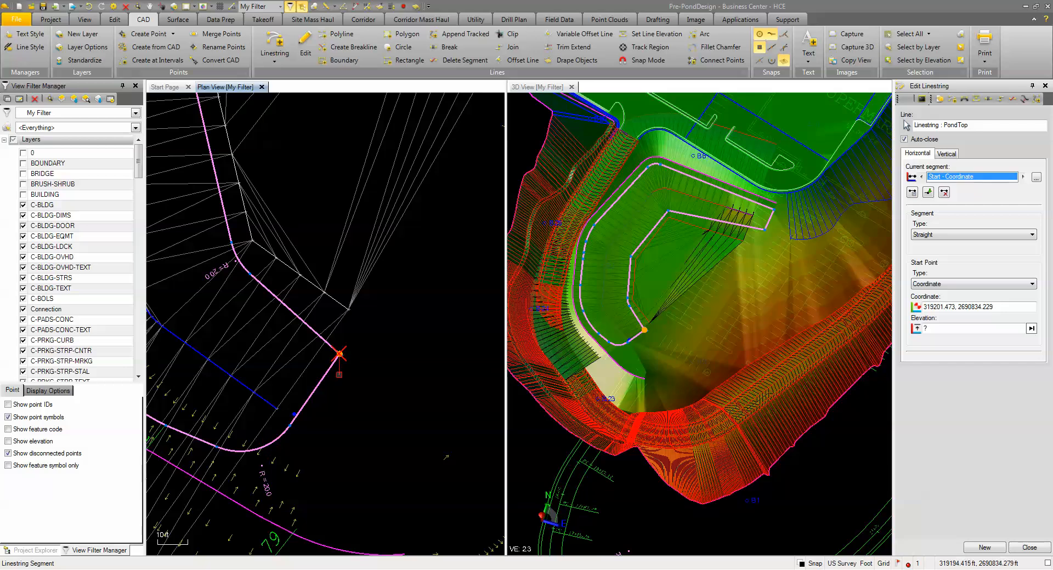
Move PondTop's start point to coordinate 319187.629, 2690831.159 and save the edit
scroll(340, 353, down, 1)
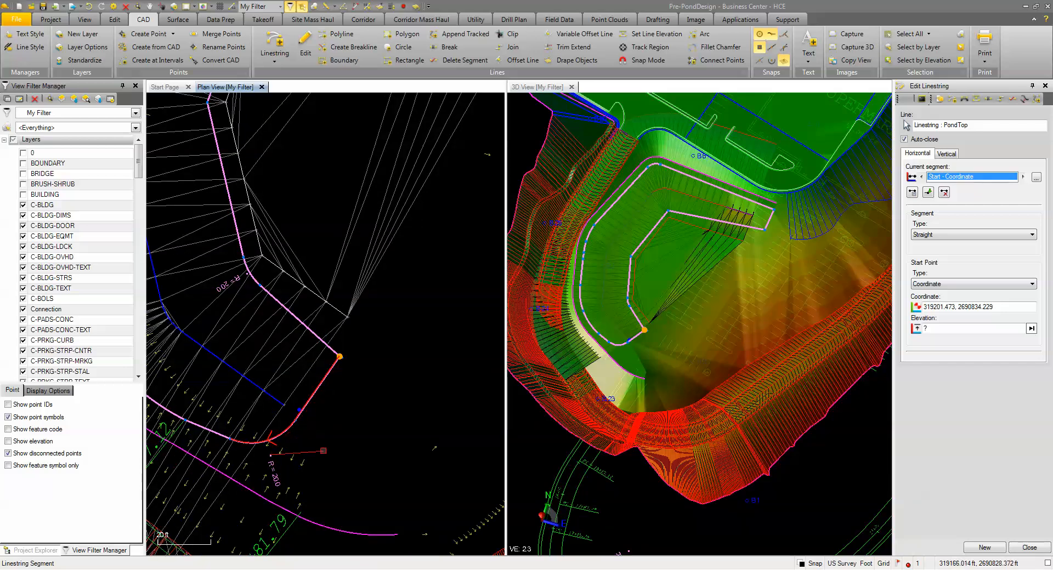
middle_drag(322, 450, 379, 433)
scroll(379, 433, down, 1)
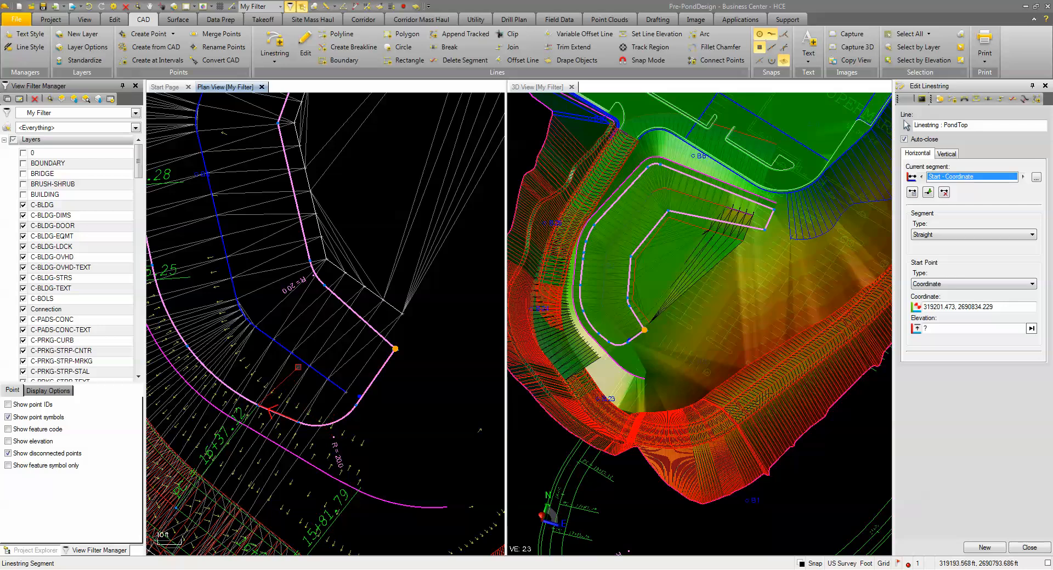
middle_drag(289, 330, 288, 356)
scroll(288, 358, down, 1)
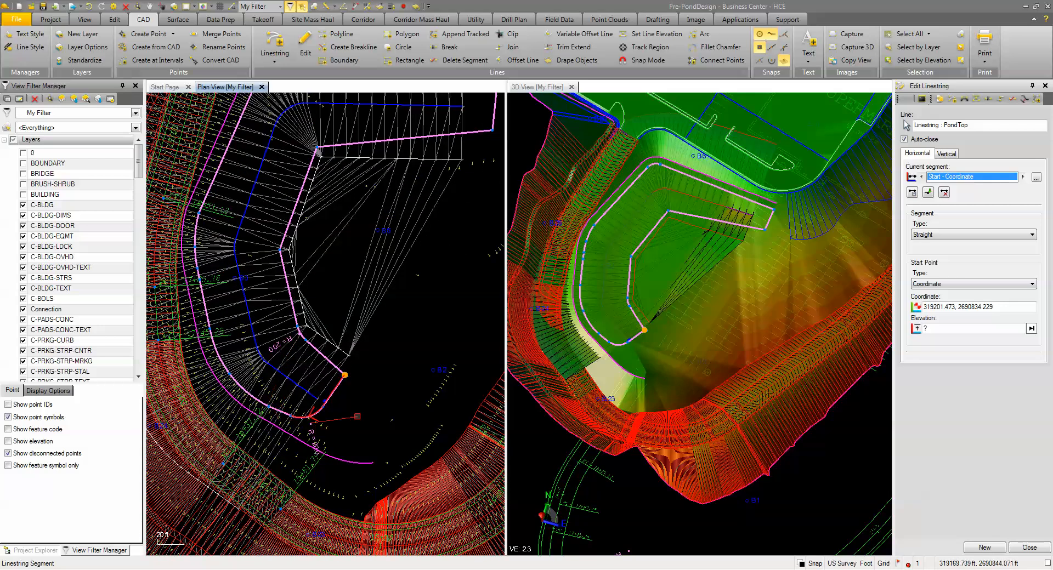
scroll(364, 388, up, 1)
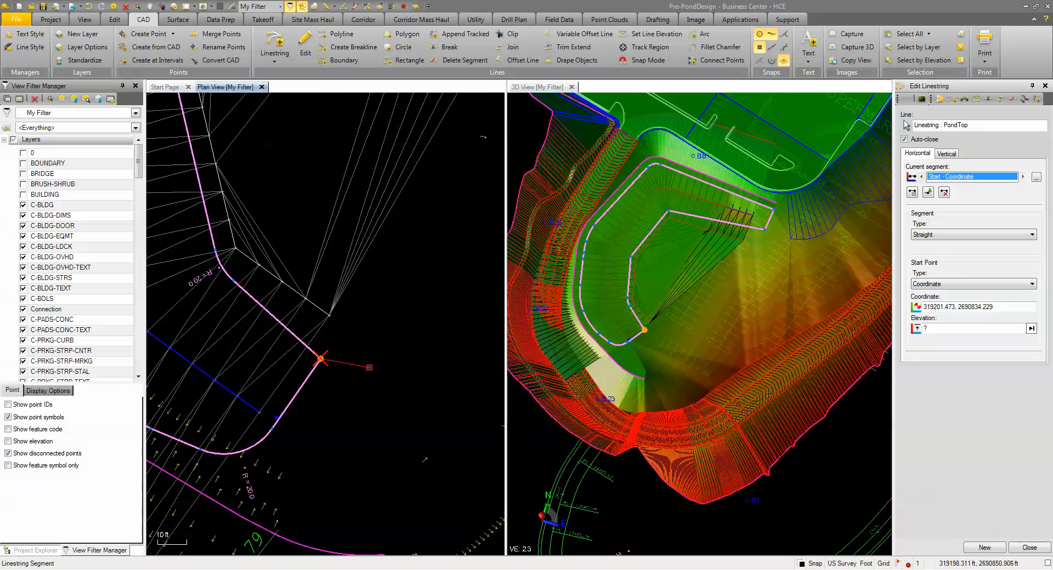
click(361, 373)
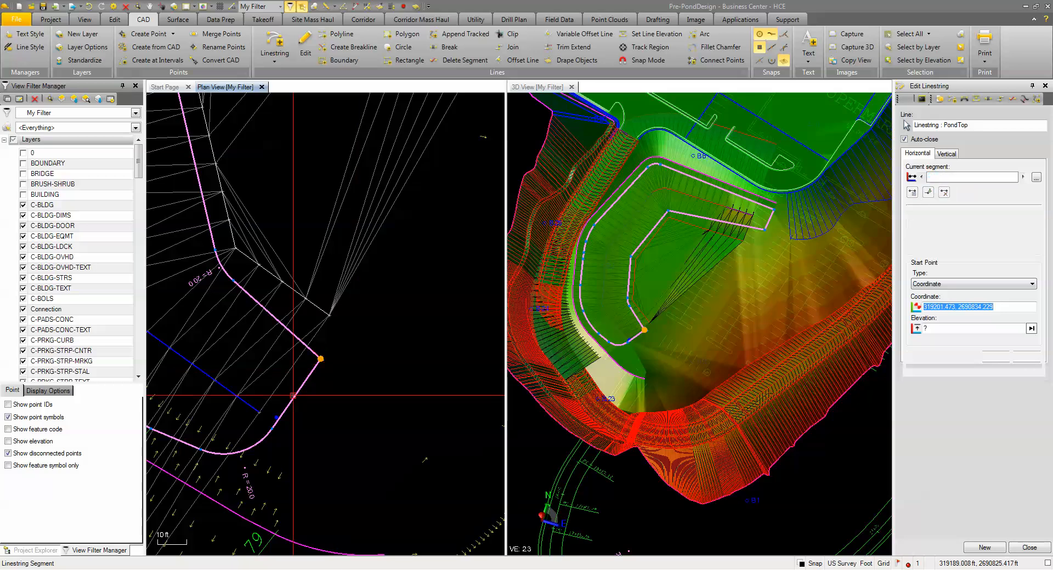
scroll(309, 409, up, 1)
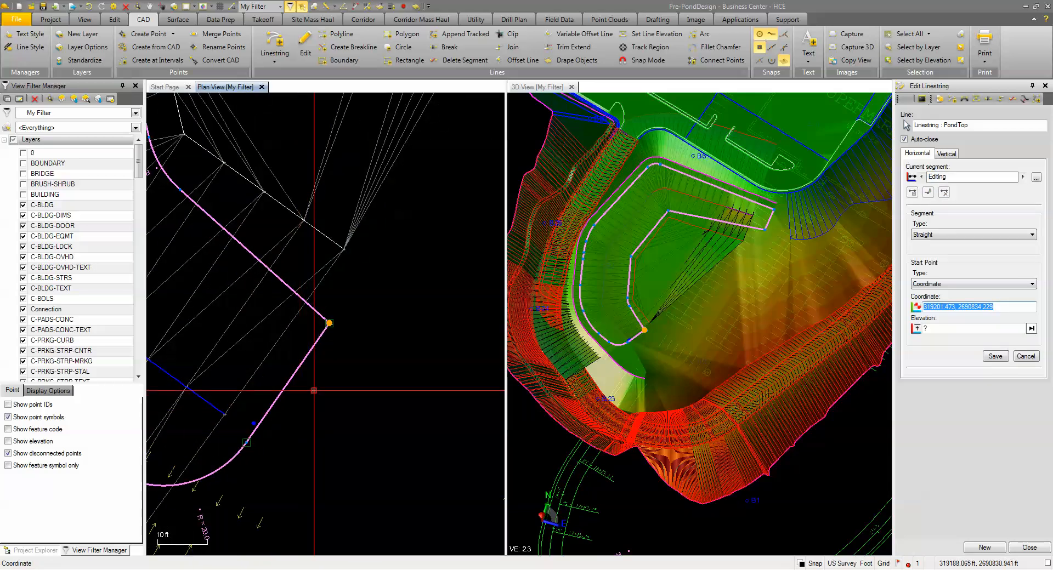
click(289, 393)
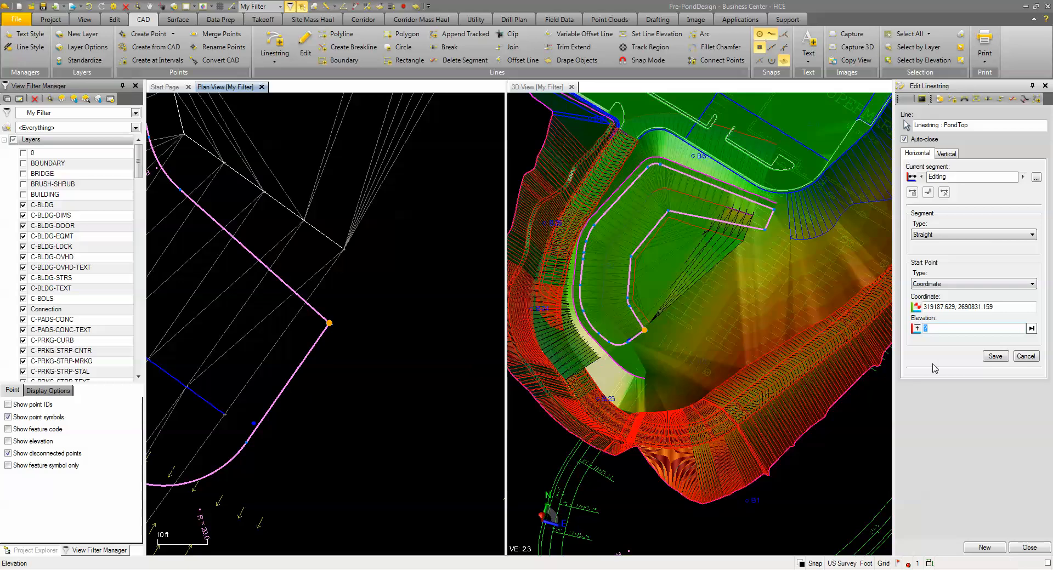
click(1002, 355)
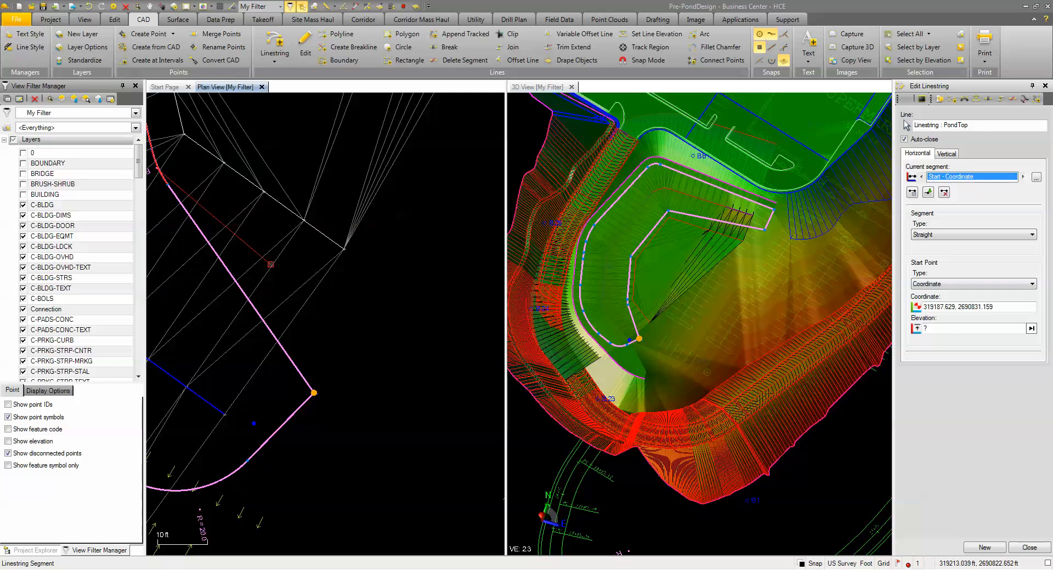
Turn off Auto-close for the PondTop linestring and select segment 15 at its open end
click(314, 393)
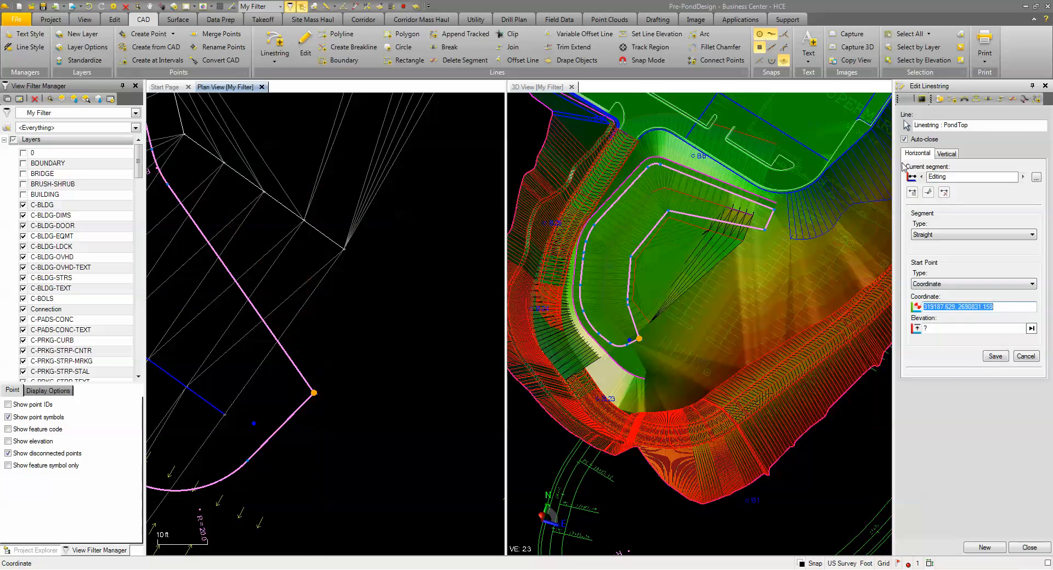
click(911, 141)
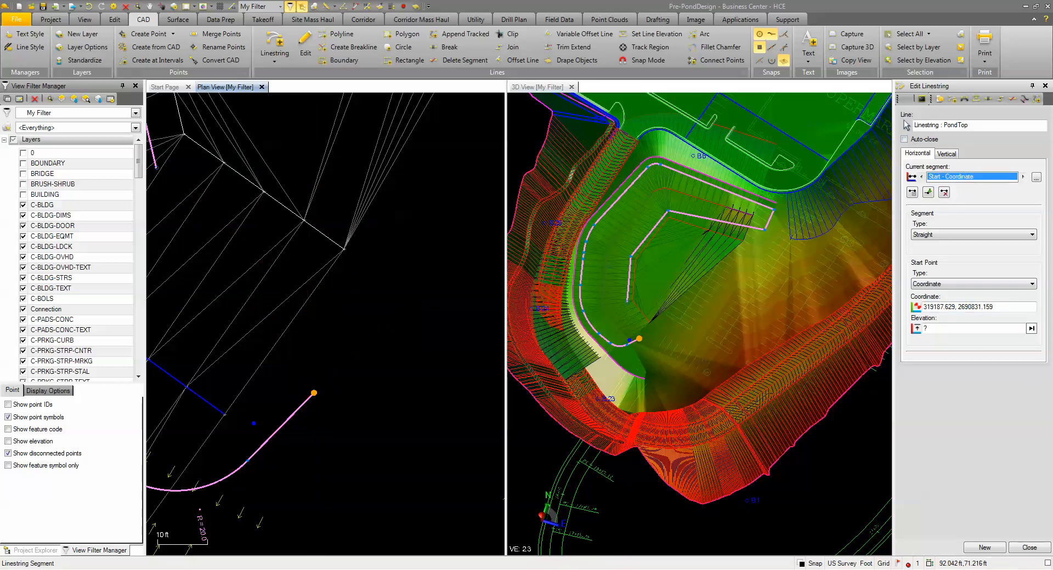
click(157, 168)
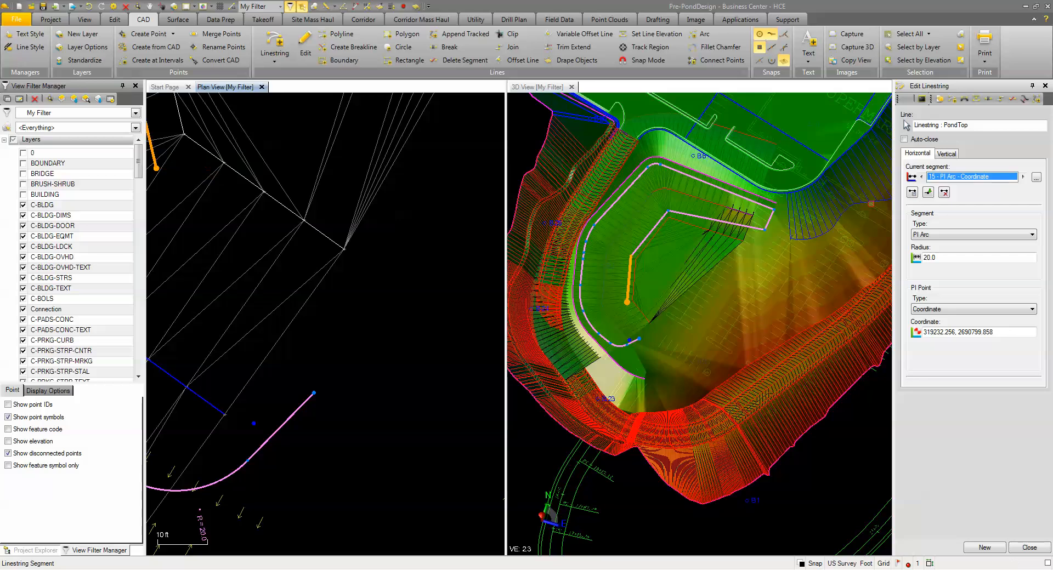
click(928, 193)
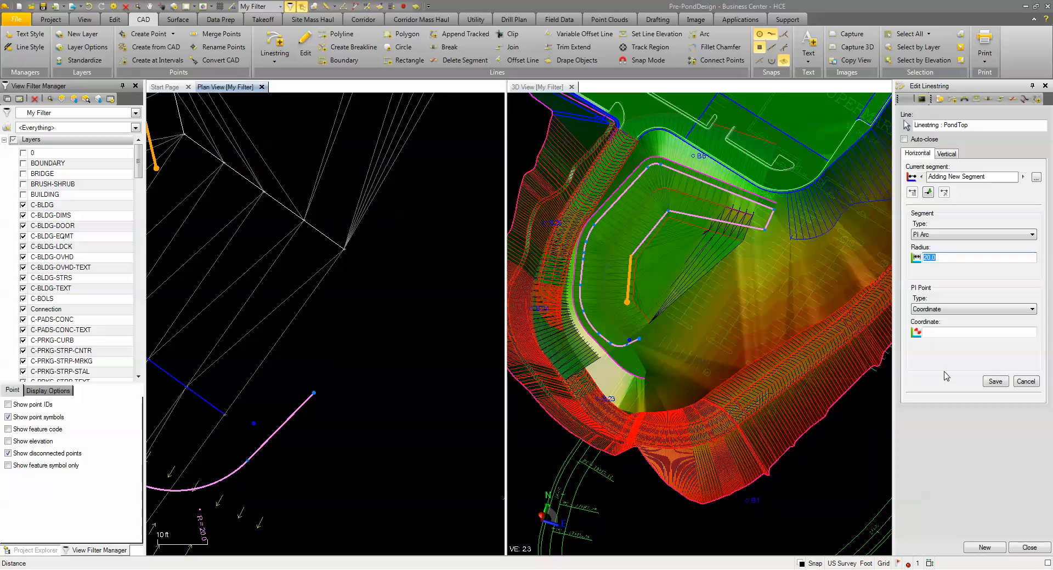
click(948, 236)
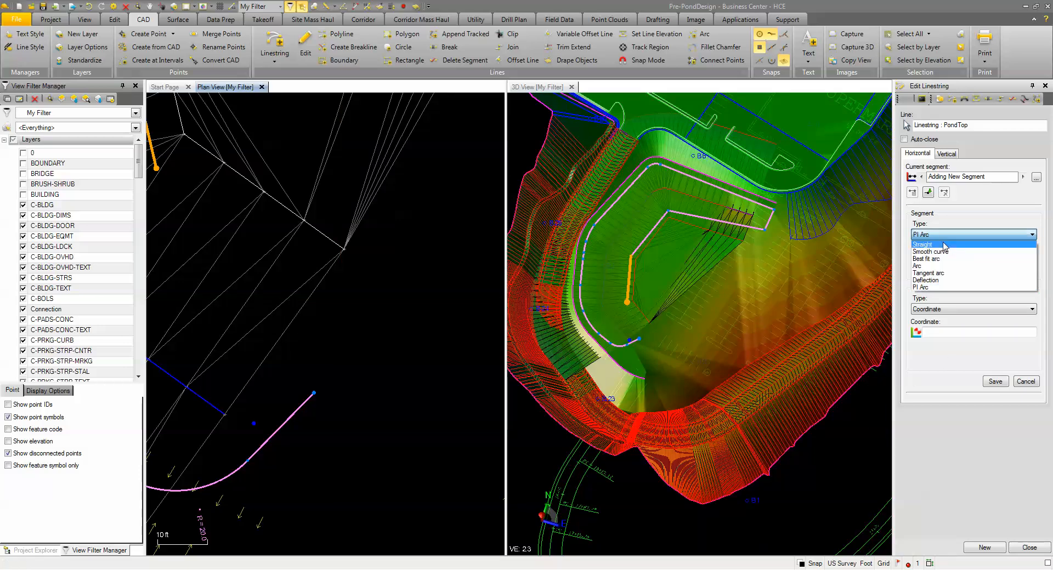
click(945, 246)
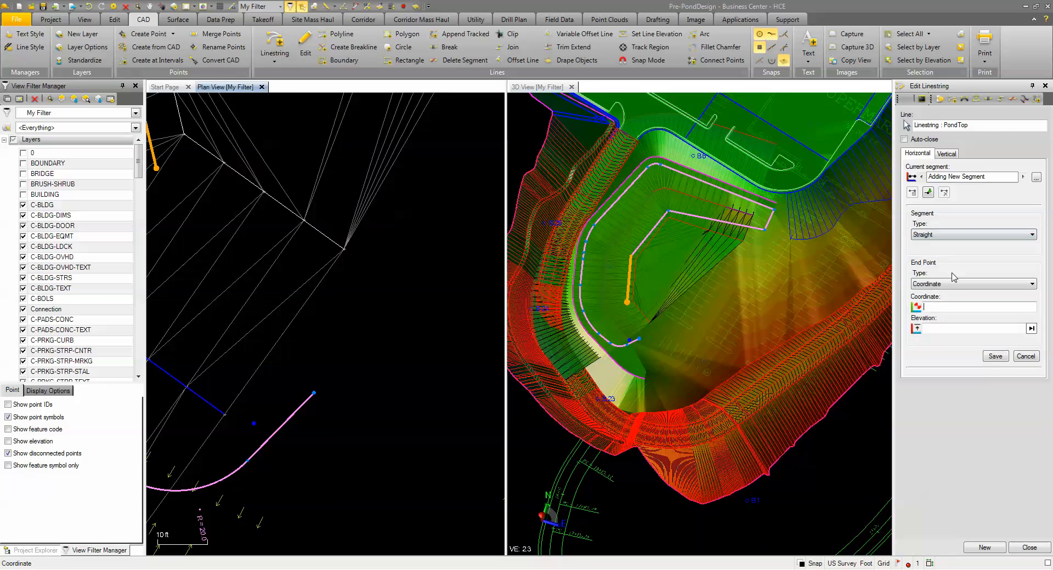
click(355, 303)
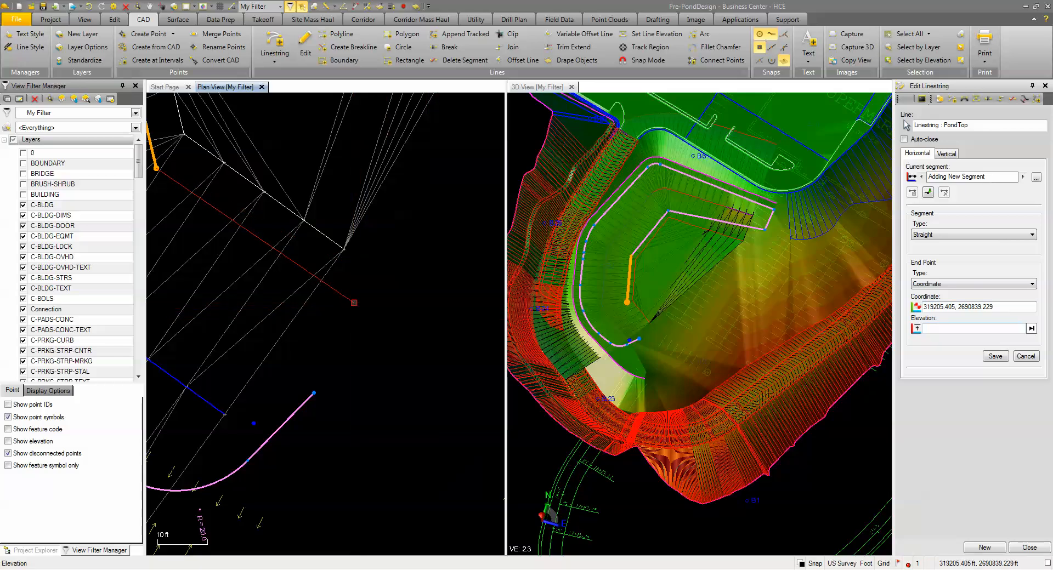
click(1025, 356)
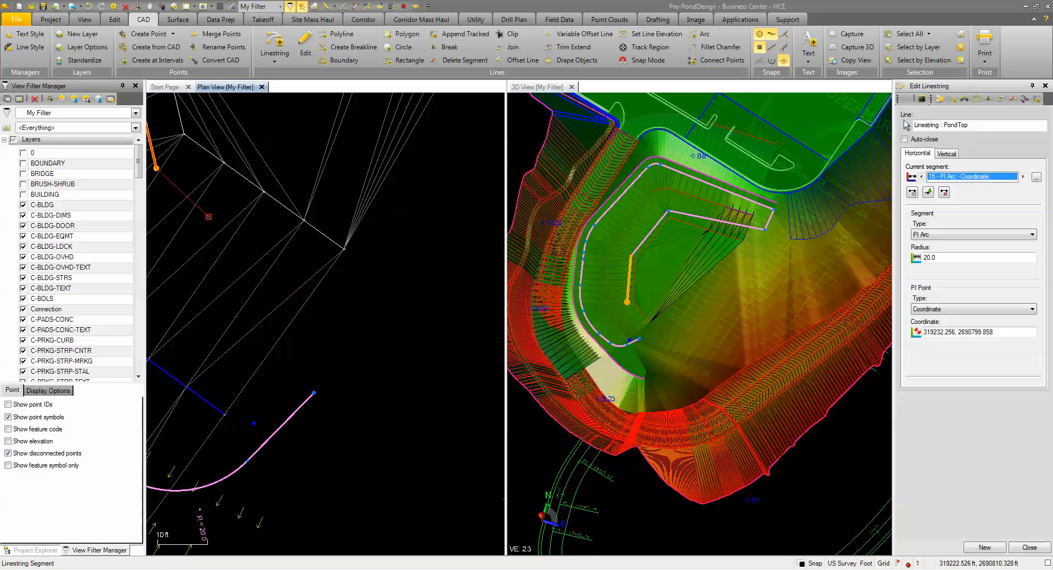
click(209, 217)
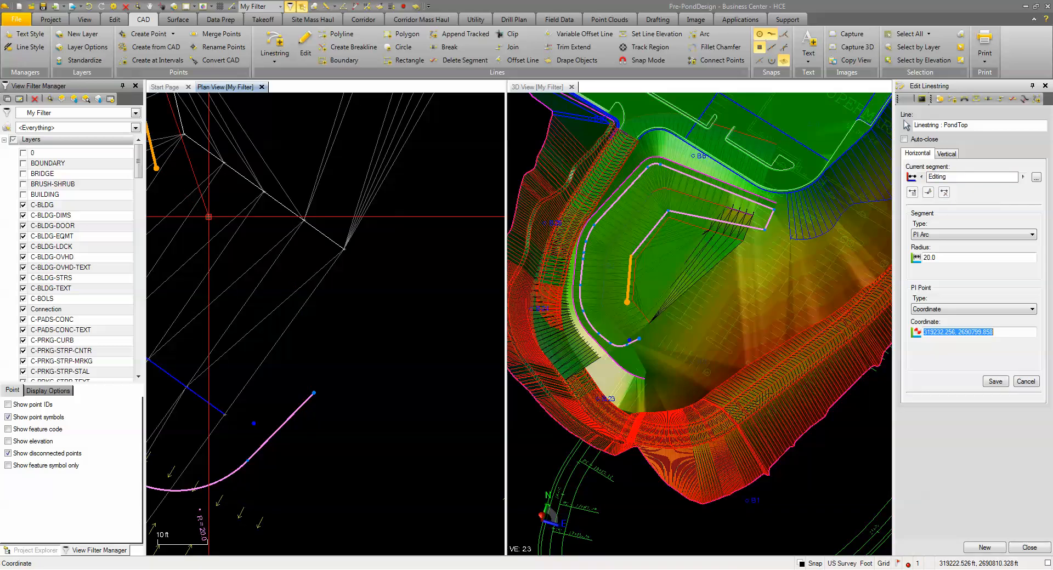
click(1023, 381)
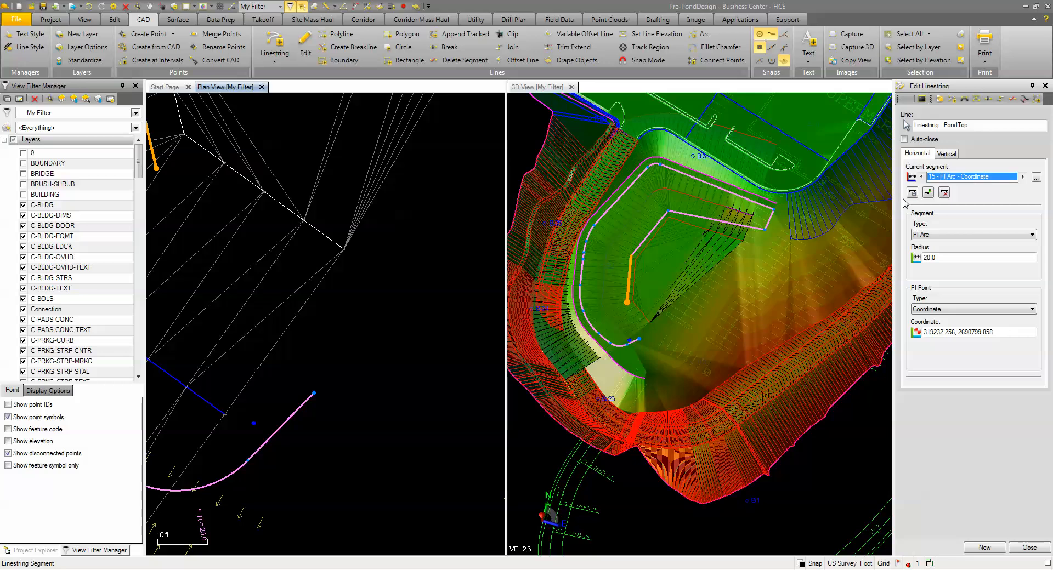
Add a straight segment after PondTop's segment 15, ending at coordinate 319206.387, 2690837.811
click(928, 192)
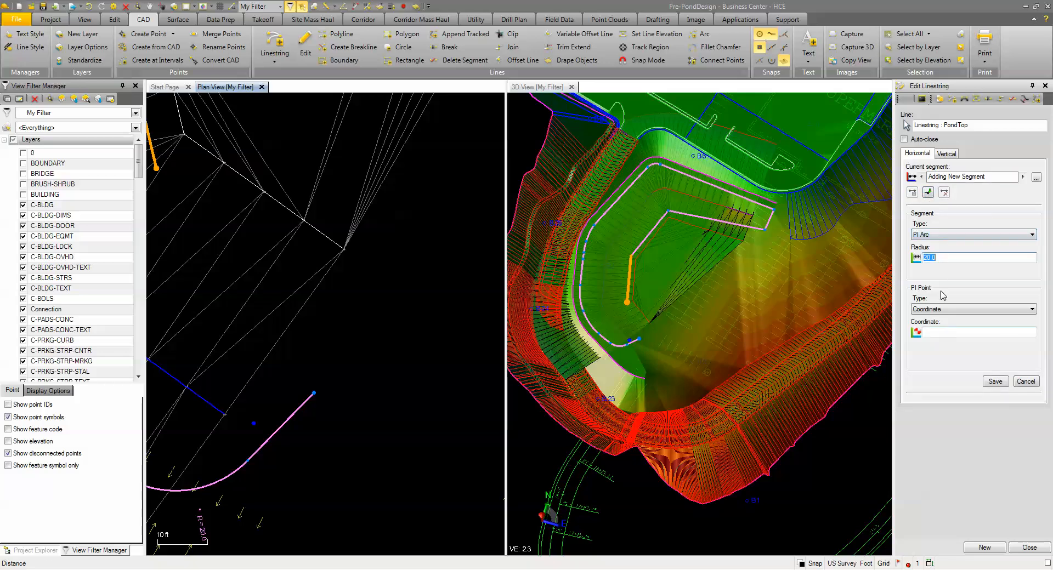
click(941, 235)
click(952, 281)
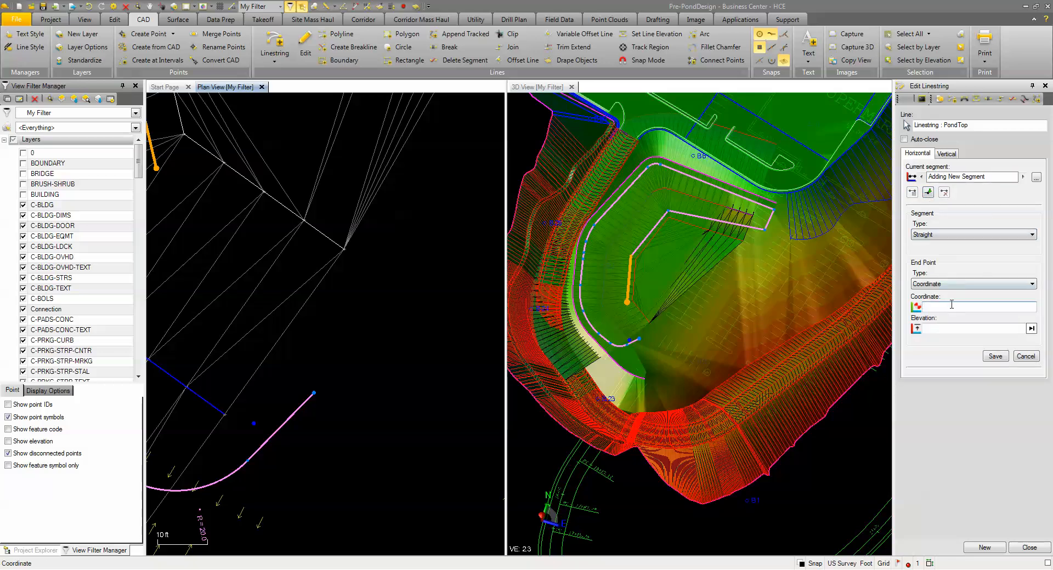
click(346, 298)
click(992, 360)
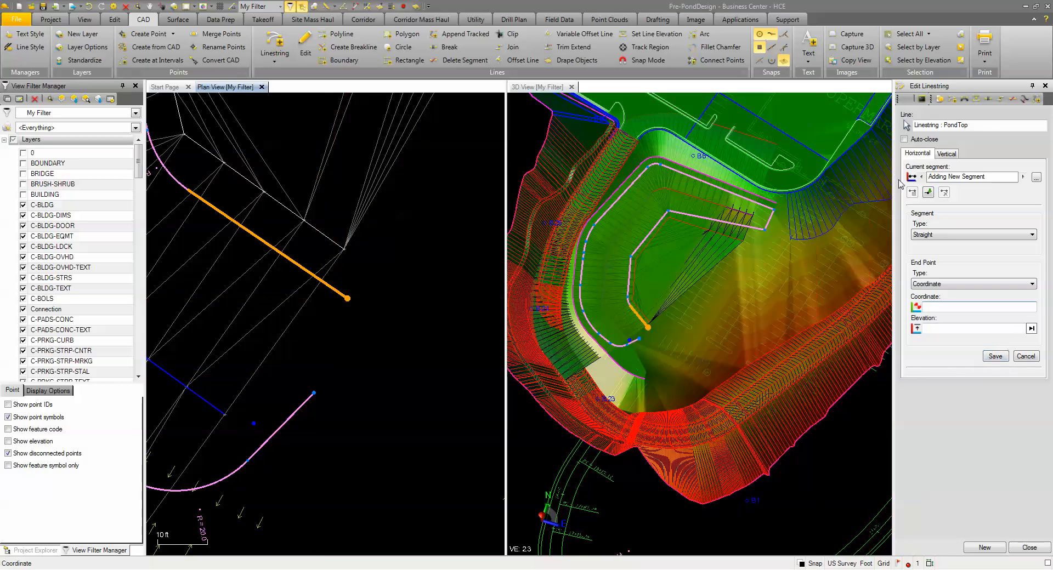
Turn on Auto-close for PondTop and change segment 16 to a PI Arc with a 20.0 ft radius
click(904, 139)
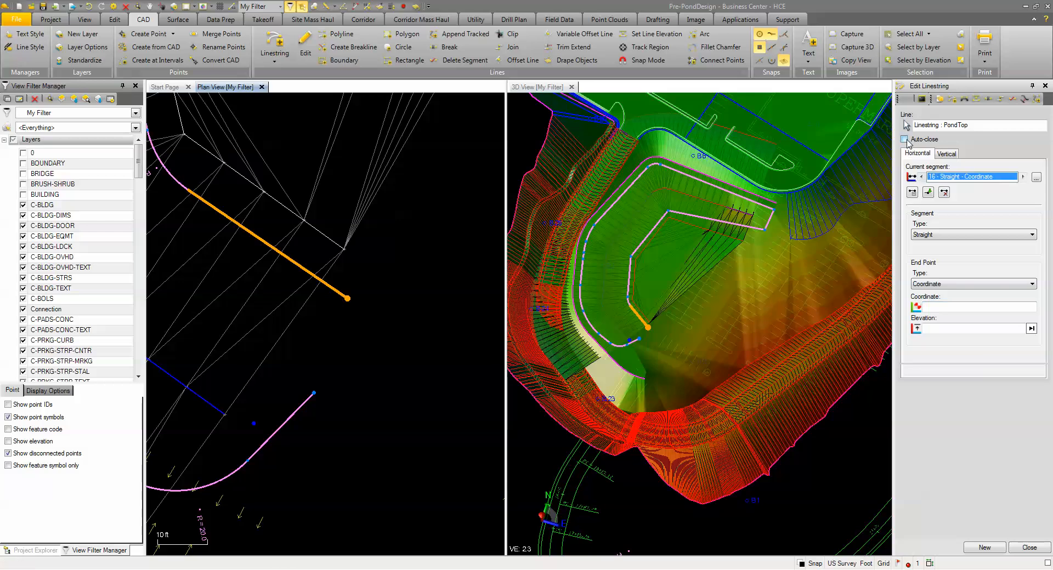
click(951, 237)
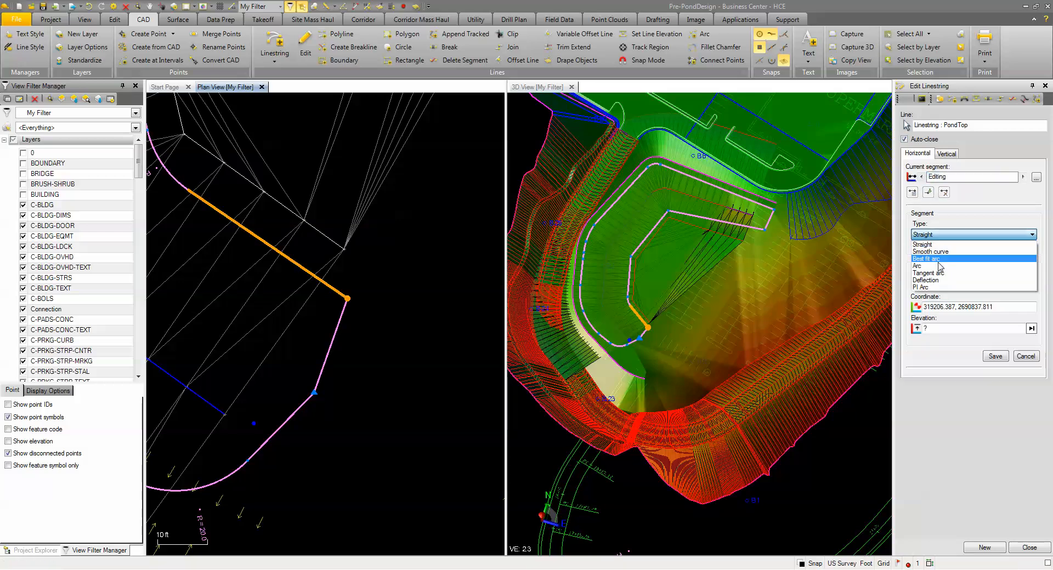
click(940, 279)
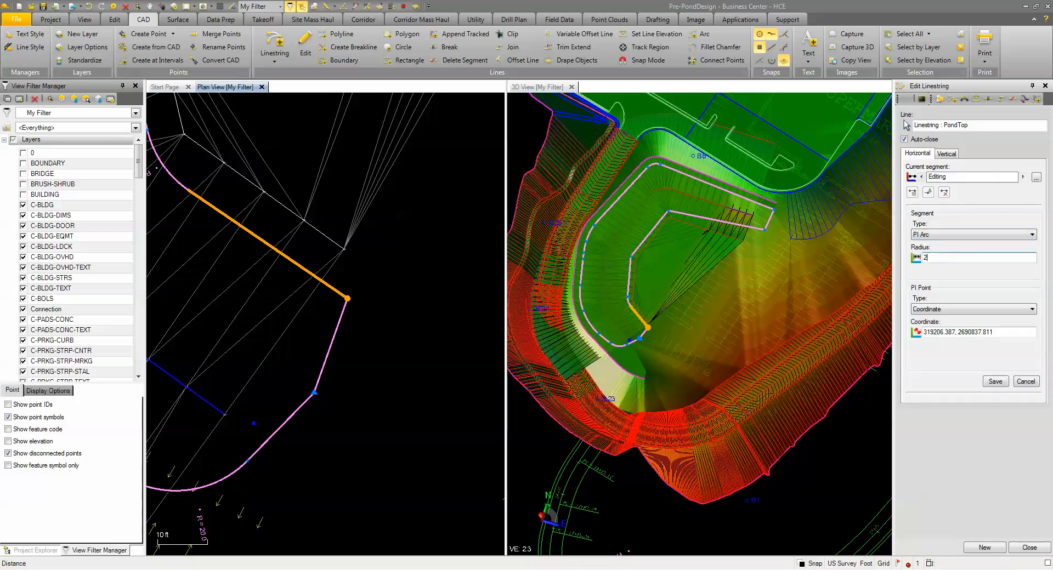
click(995, 381)
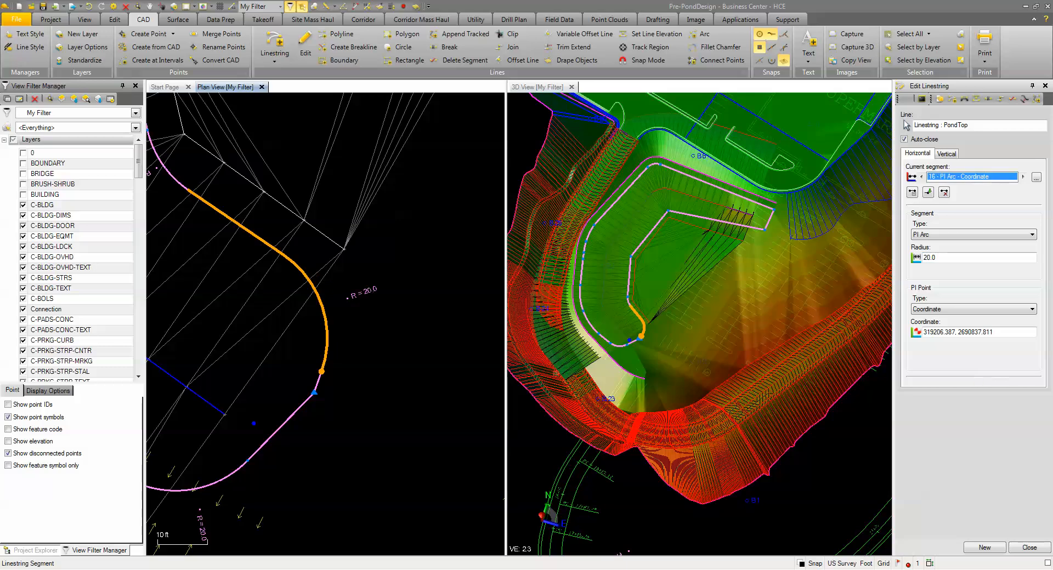
Move PondTop's start point to coordinate 319182.503, 2690819.490 and save the edit
click(307, 415)
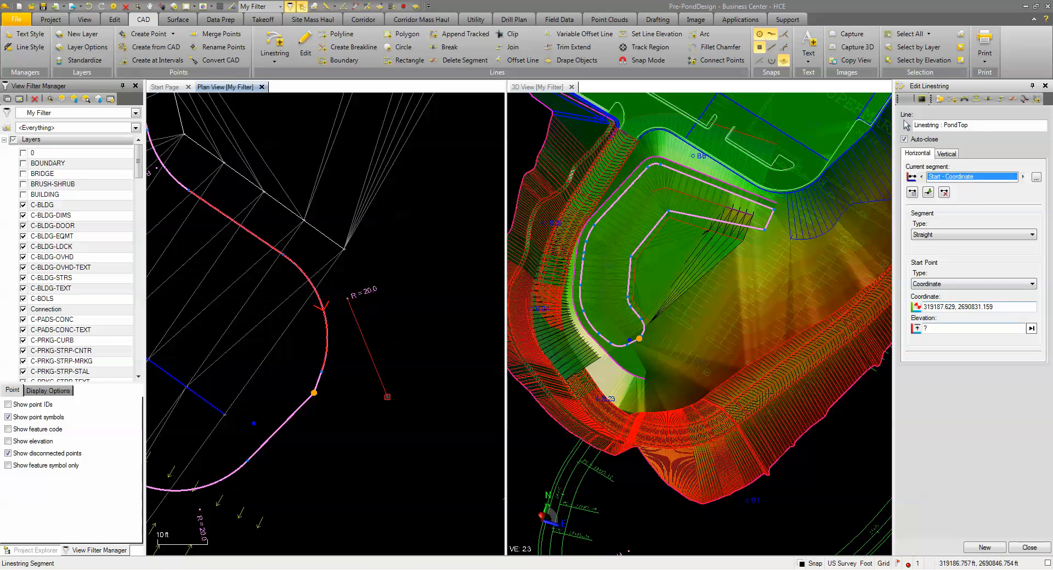
click(314, 392)
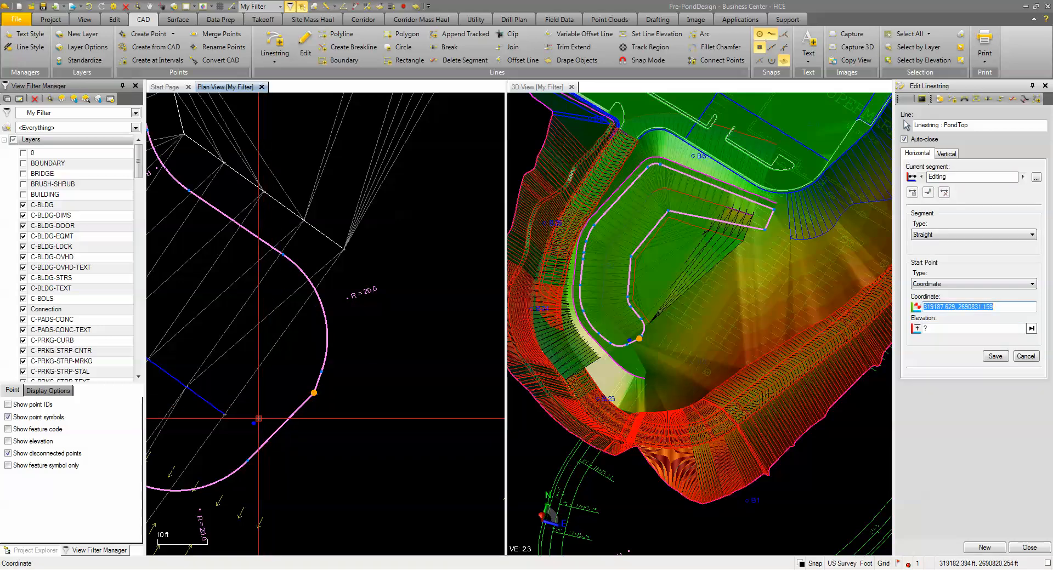
click(254, 422)
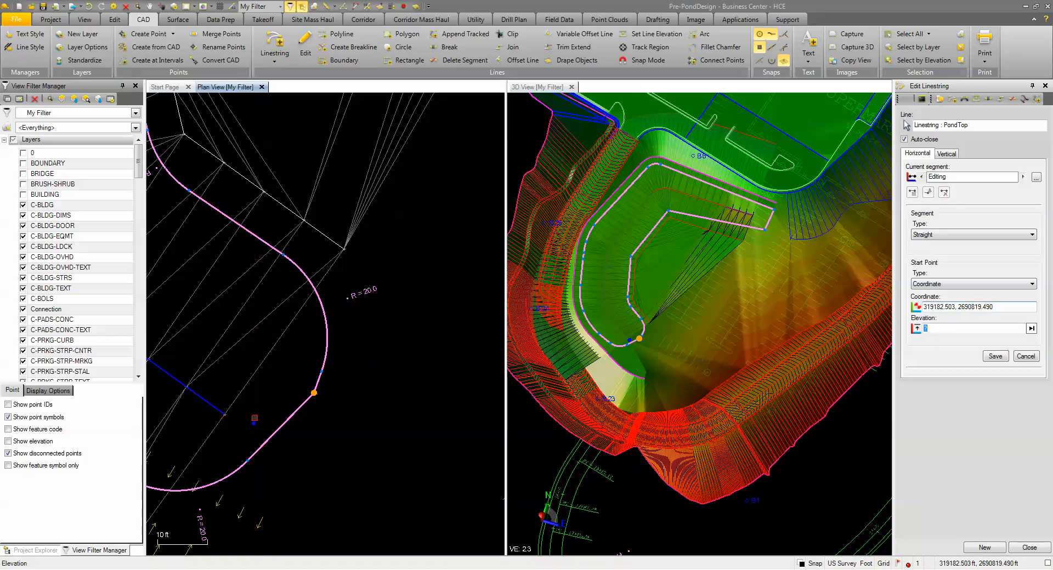
click(996, 357)
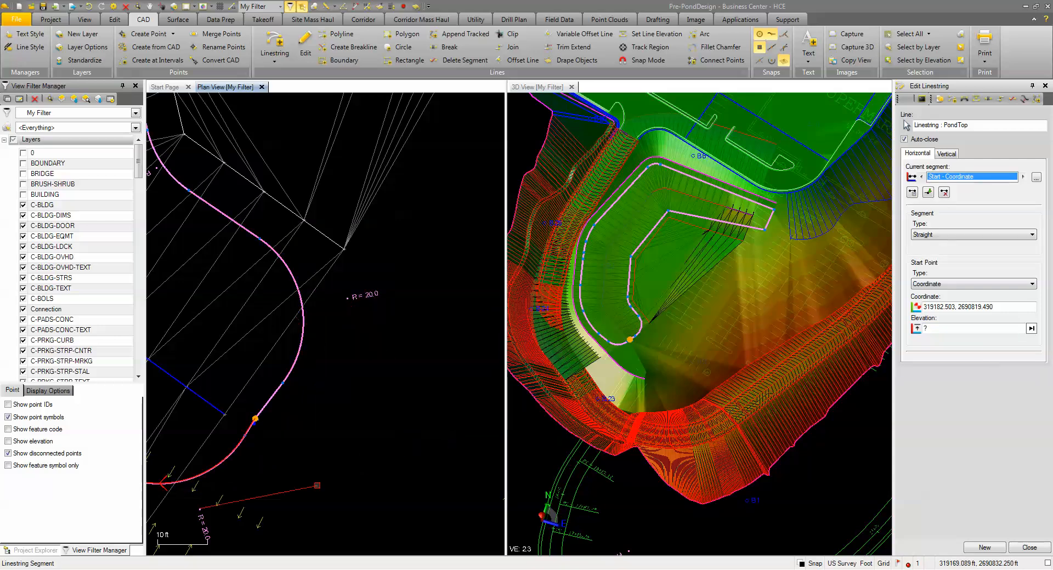
Fine-tune PondTop's start point to coordinate 319181.036, 2690821.048 and save the edit
scroll(308, 450, up, 2)
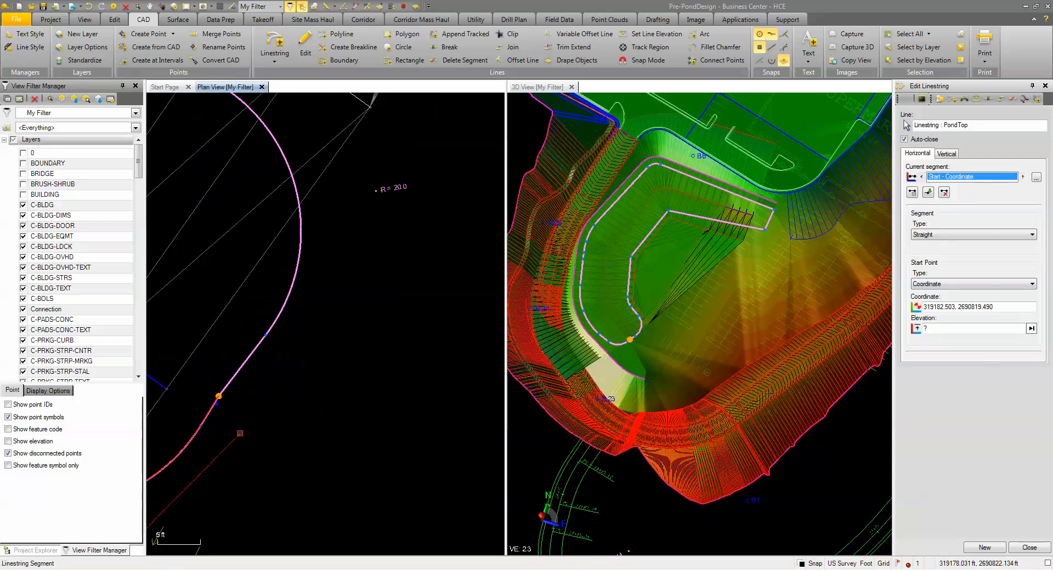
click(218, 396)
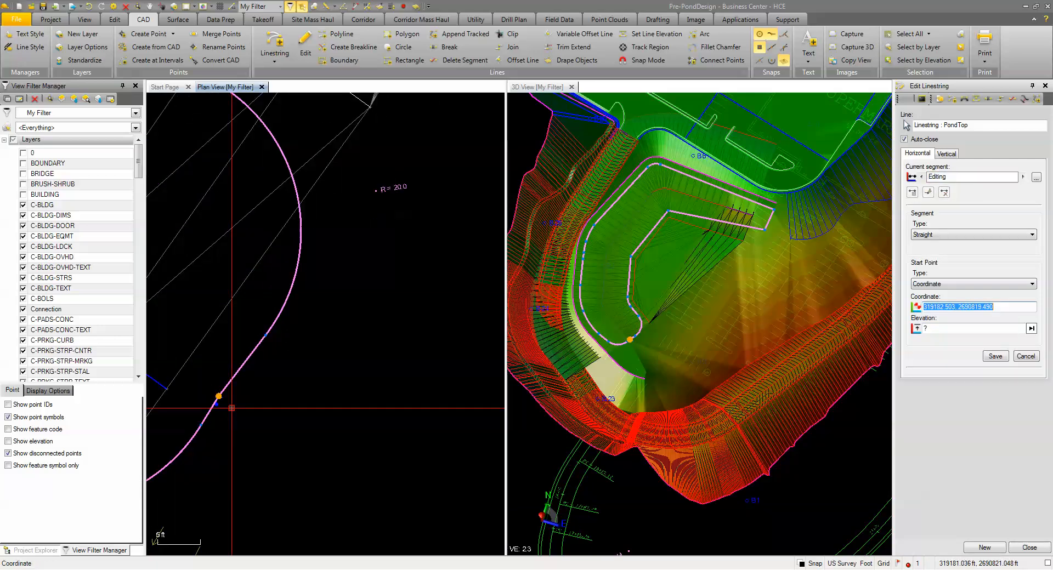
click(995, 356)
Change PondTop's segment 14, at coordinate 319296.132, 2690784.972, to a PI Arc with a 20.0 ft radius
scroll(379, 384, down, 4)
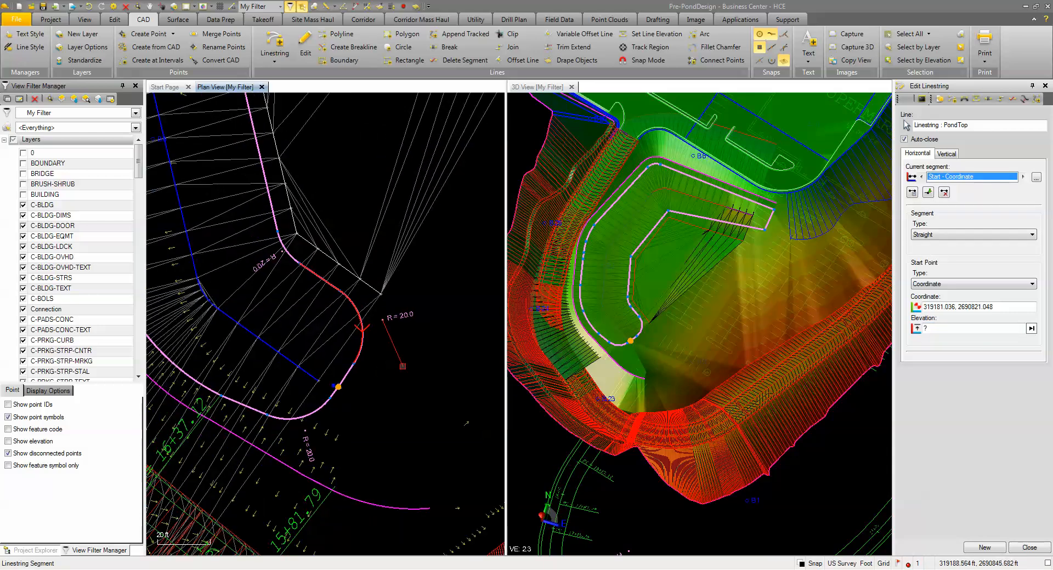
scroll(402, 366, down, 2)
middle_drag(396, 284, 343, 418)
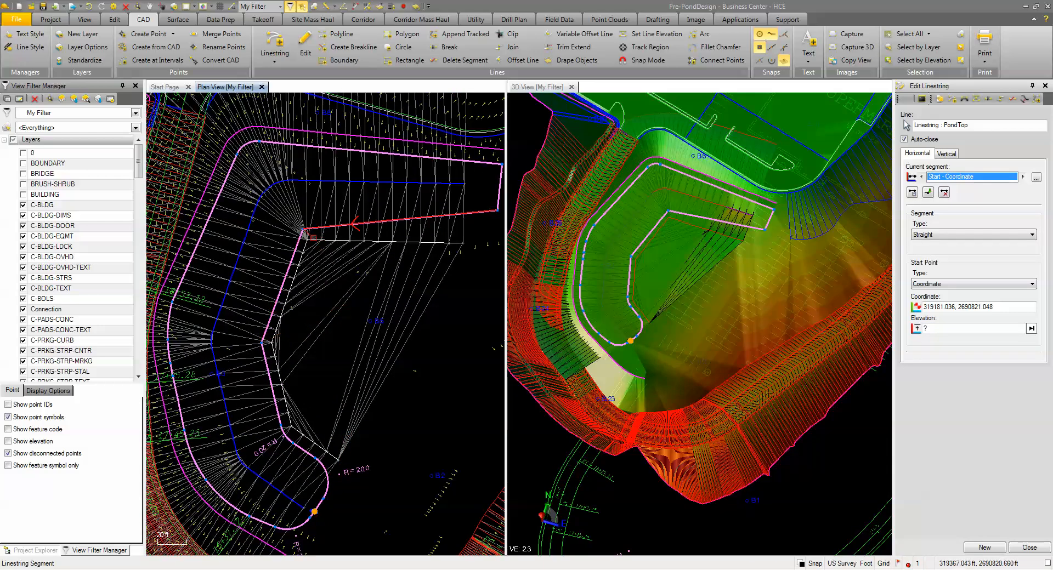
scroll(282, 303, up, 2)
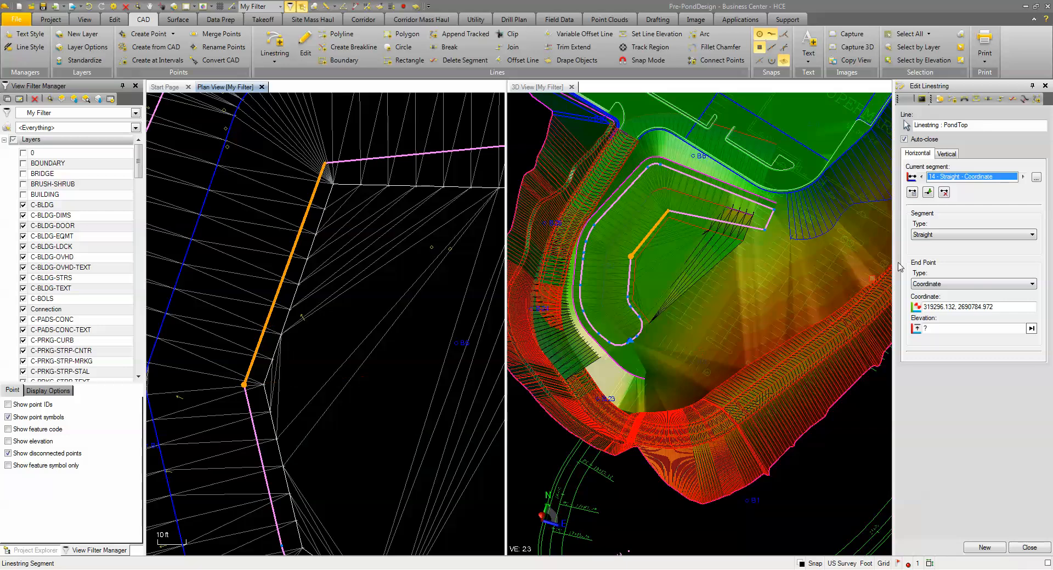
click(924, 238)
click(926, 287)
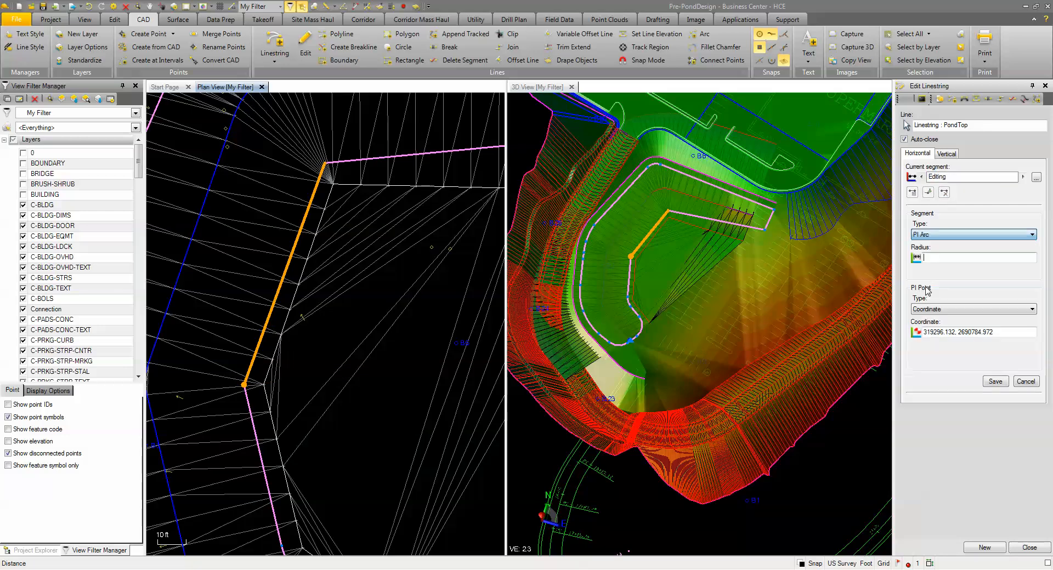
text(20)
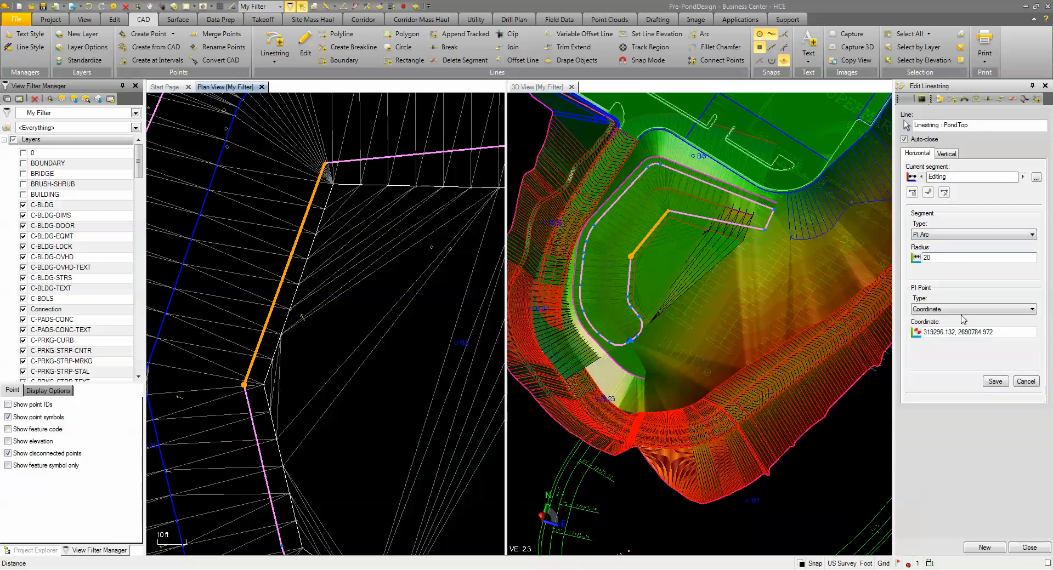
click(996, 383)
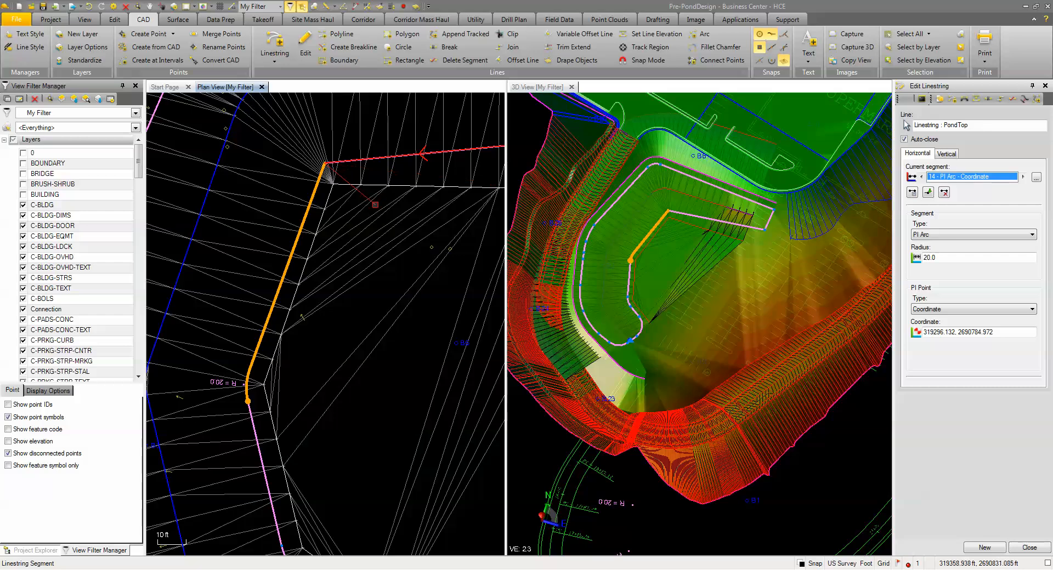
Change PondTop's segment 13, at coordinate 319373.653, 2690813.188, to a PI Arc with a 20.0 ft radius
click(375, 205)
click(925, 236)
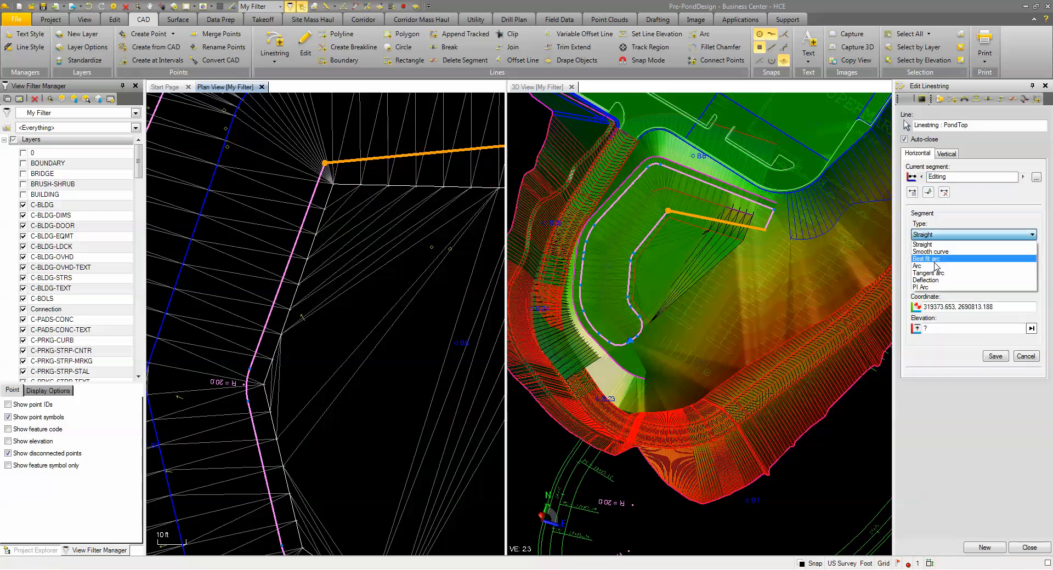
click(935, 292)
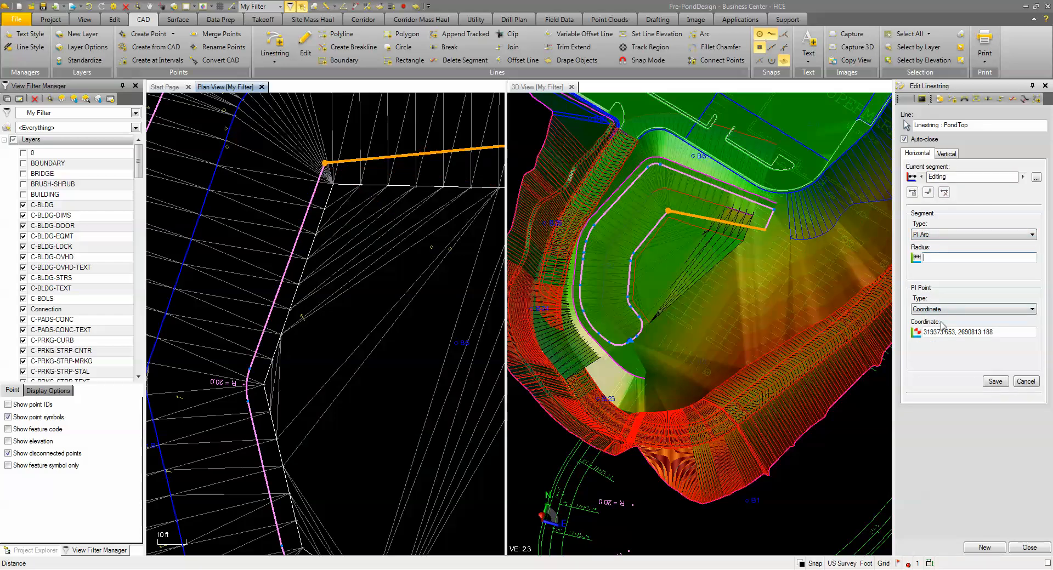
click(997, 386)
Change PondTop's segment 11, at coordinate 319417.694, 2690948.832, to a PI Arc with a 20.0 ft radius
scroll(318, 341, down, 2)
middle_drag(366, 285, 193, 374)
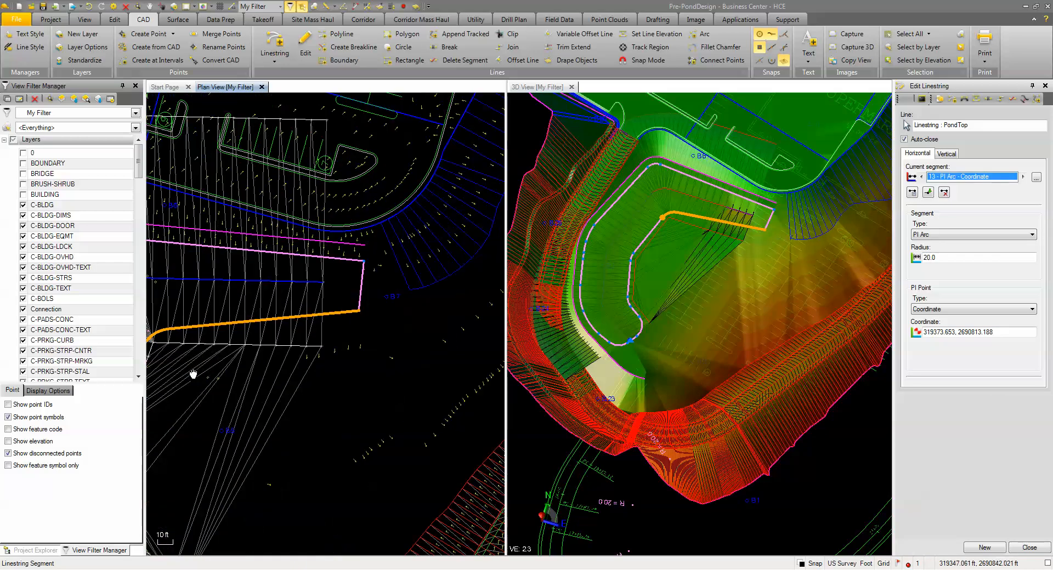
scroll(427, 268, up, 2)
click(343, 247)
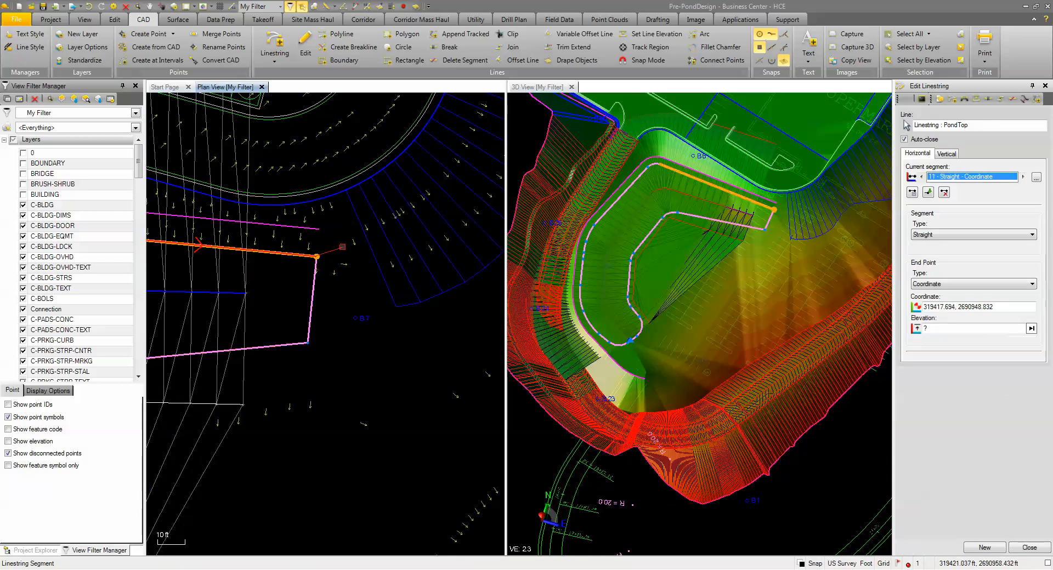
click(940, 236)
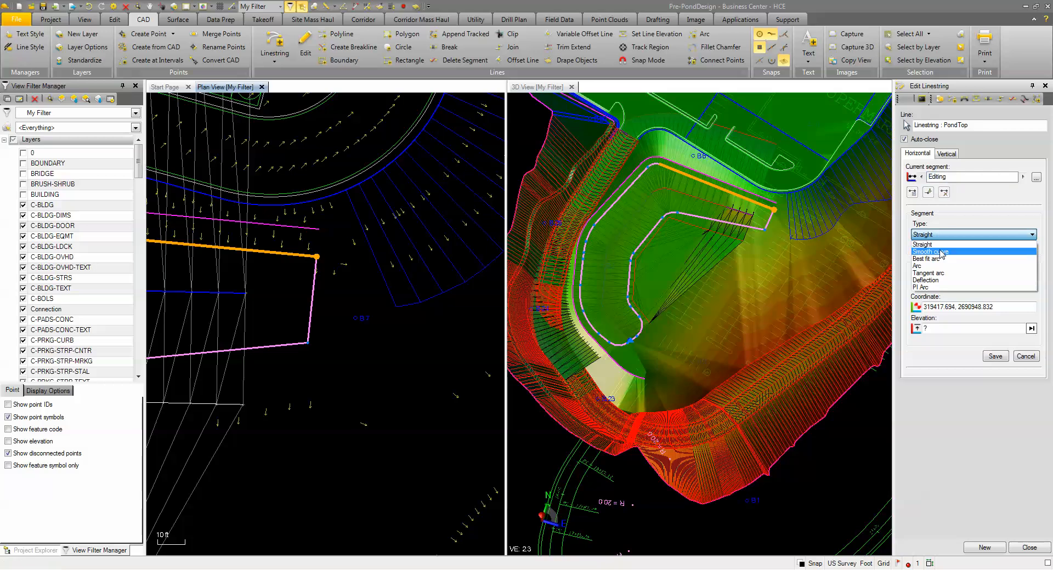
click(940, 287)
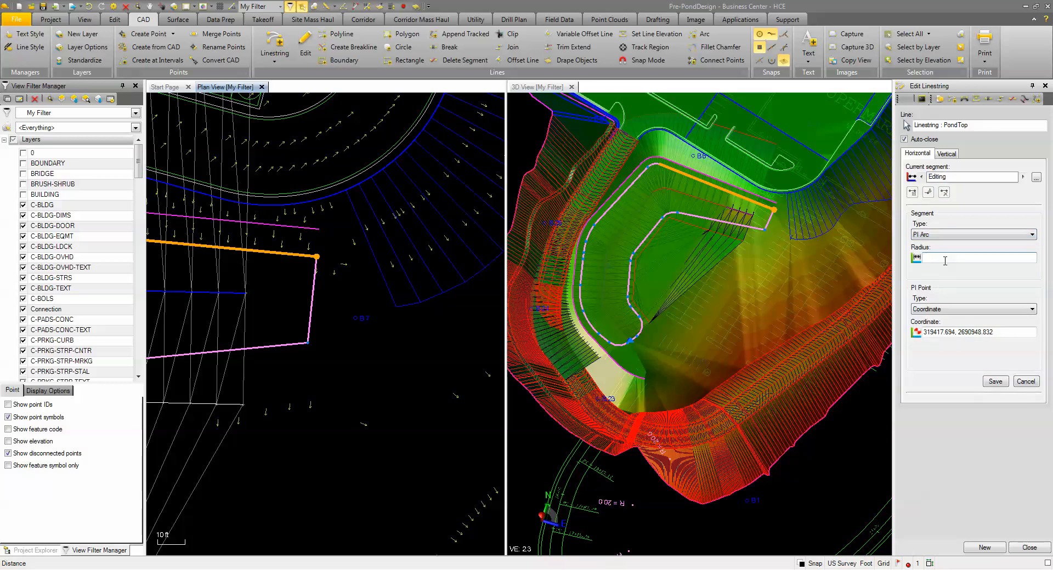
click(995, 381)
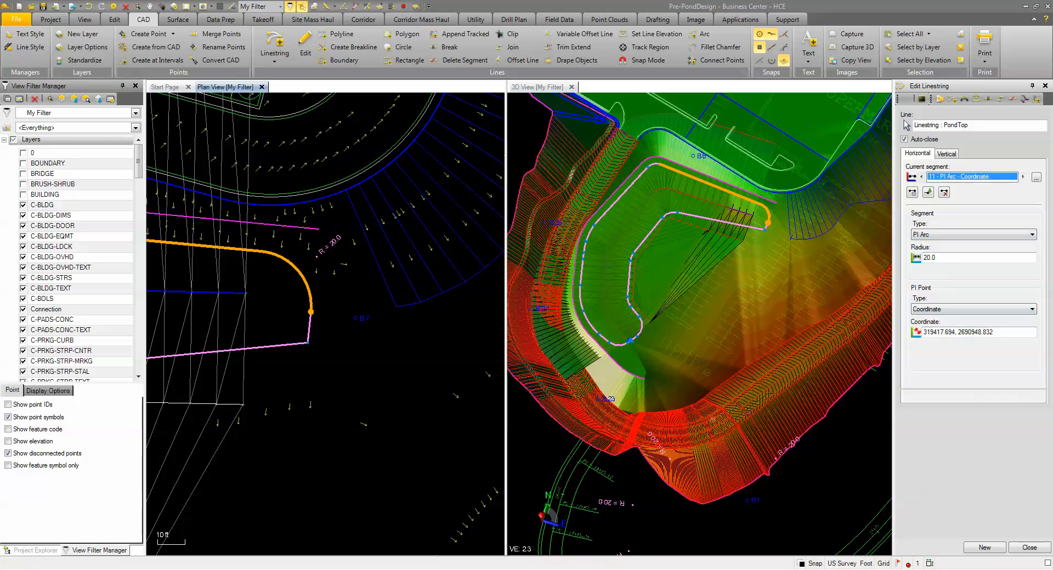
Set the radius of PondTop's segment 11 PI Arc to 10 ft and save it
click(938, 256)
text(10)
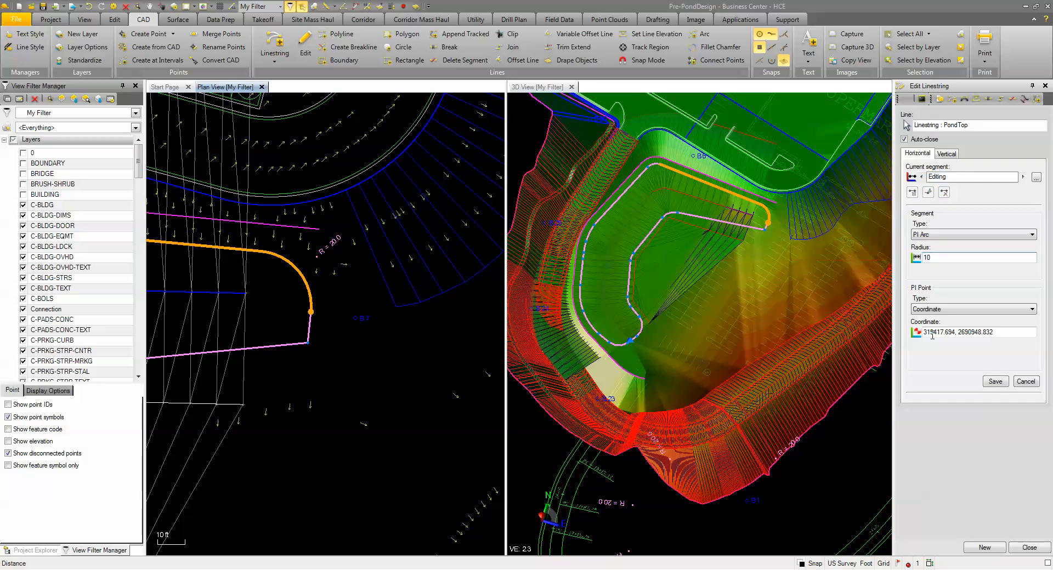
key(Return)
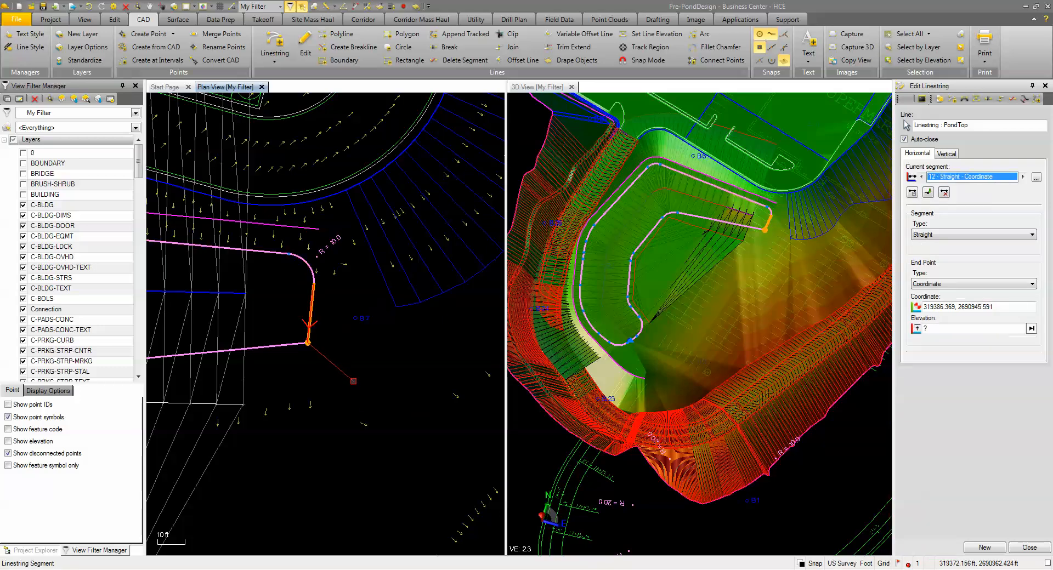
Change PondTop's segment 12, at coordinate 319386.369, 2690945.591, to a PI Arc with a 10 ft radius and finish editing PondTop
click(939, 235)
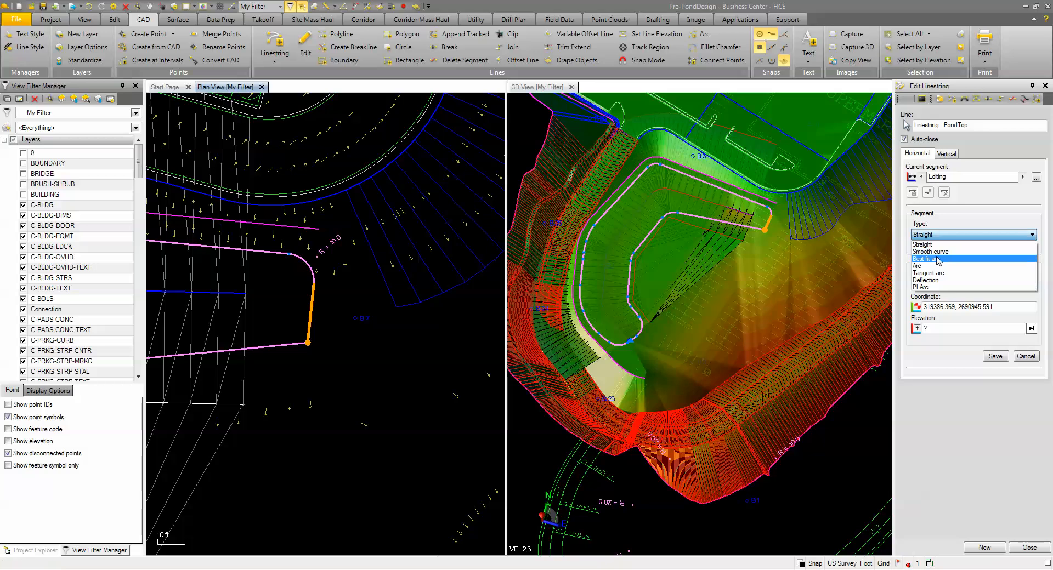
click(939, 293)
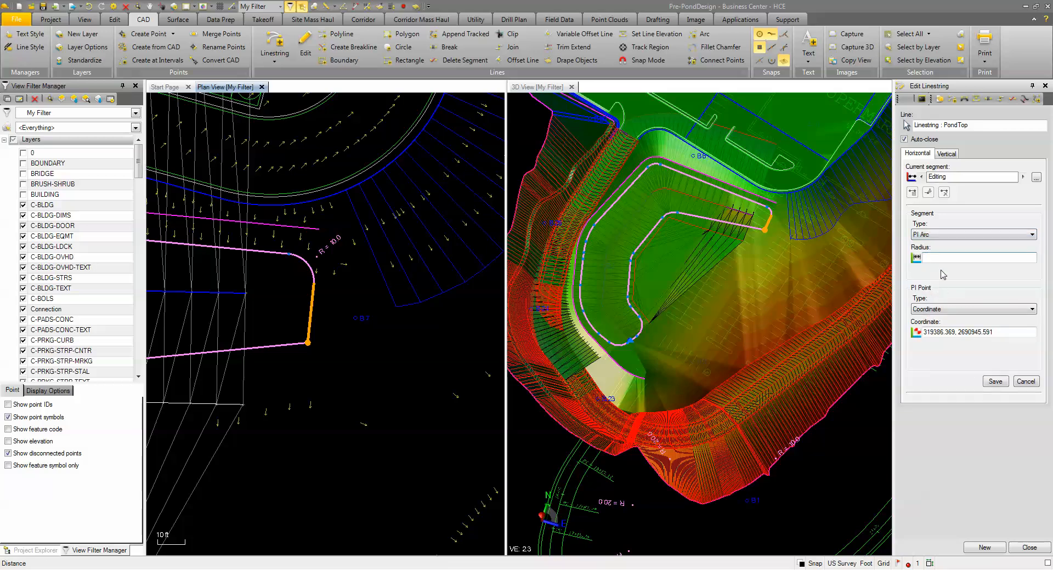
text(10)
key(Return)
scroll(396, 278, down, 5)
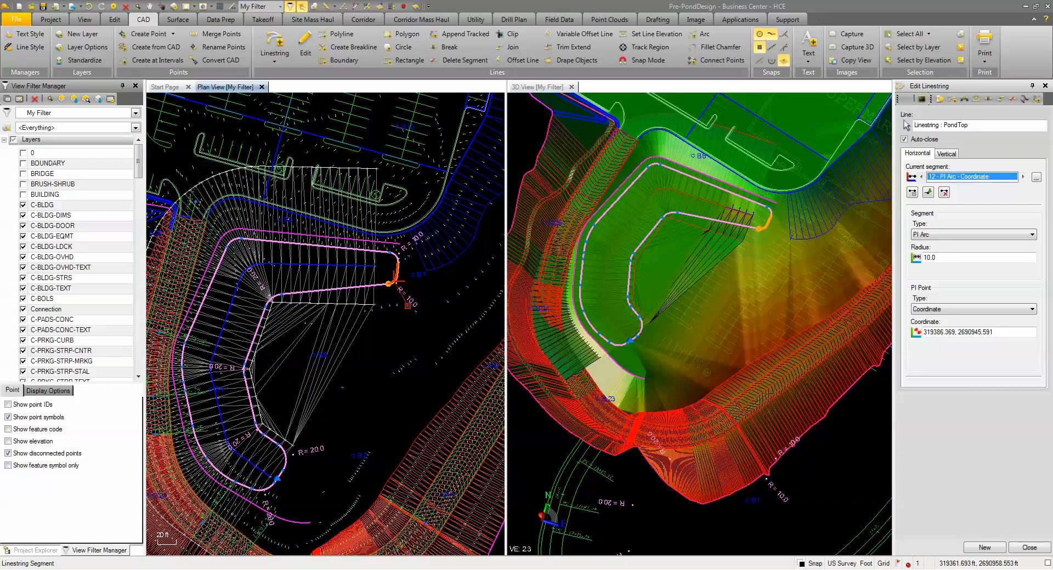
click(1022, 549)
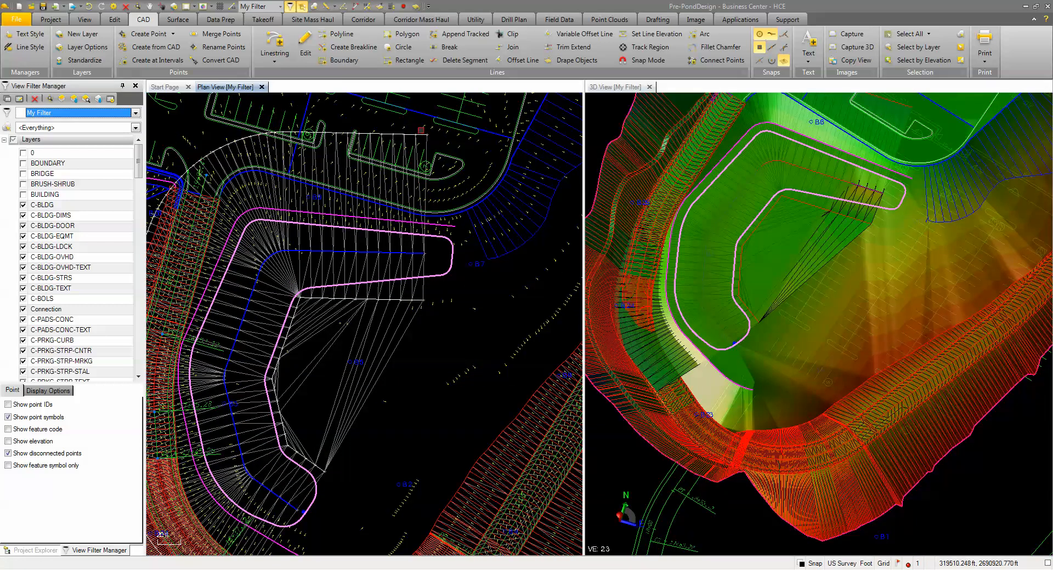
Edit the outer Temp linestring, extending the end point of segment 7 to coordinate 319502.369, 2690957.914, and save it
click(450, 162)
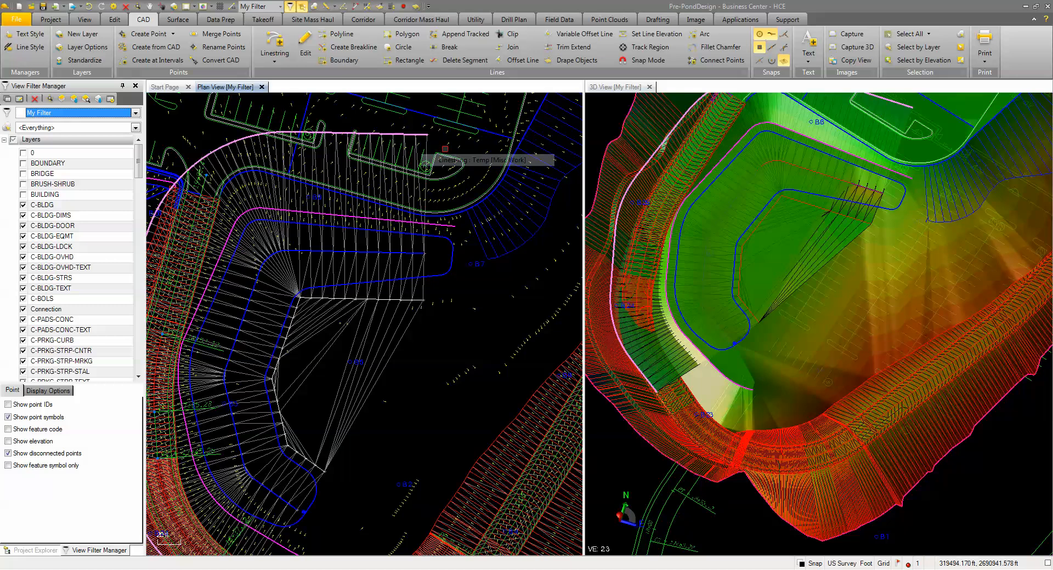
right_click(446, 149)
click(479, 206)
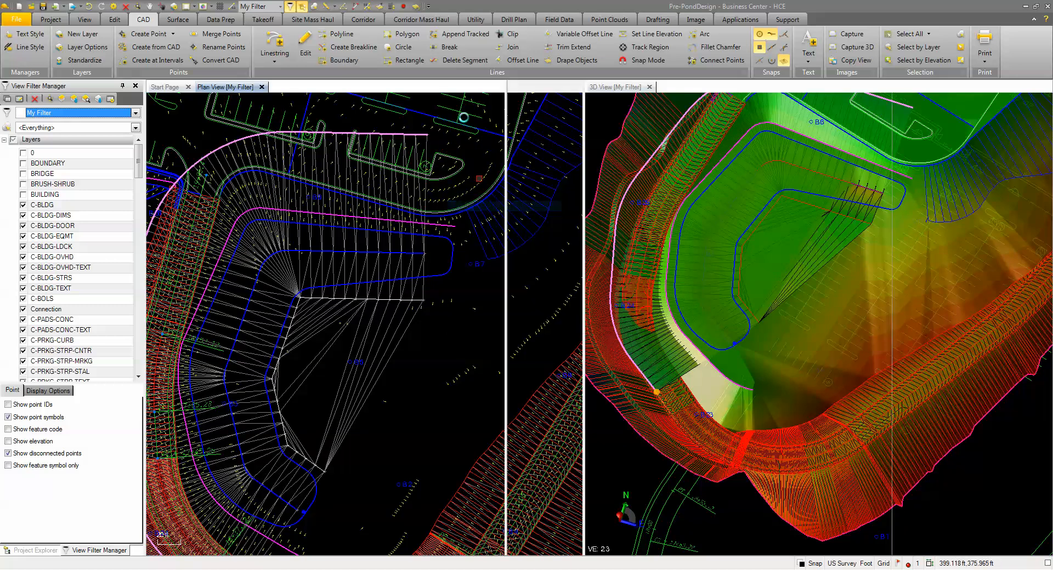
click(419, 168)
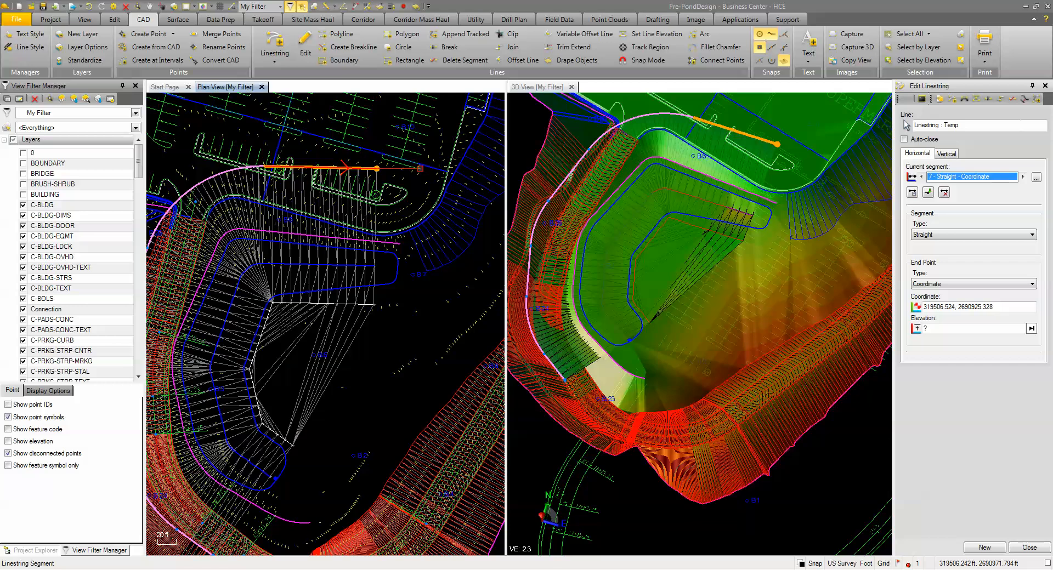
click(423, 169)
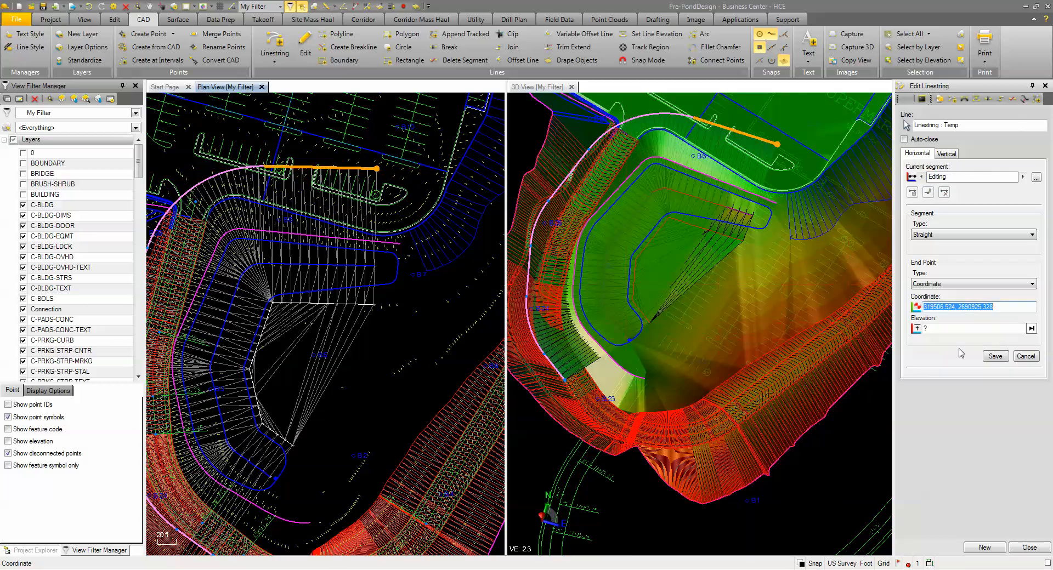
click(995, 356)
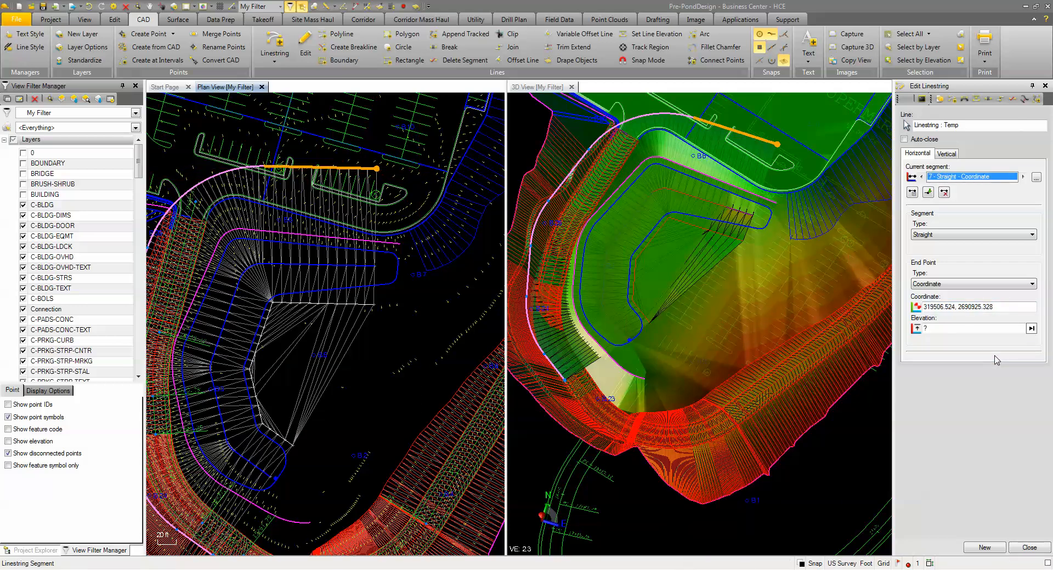
scroll(406, 170, up, 2)
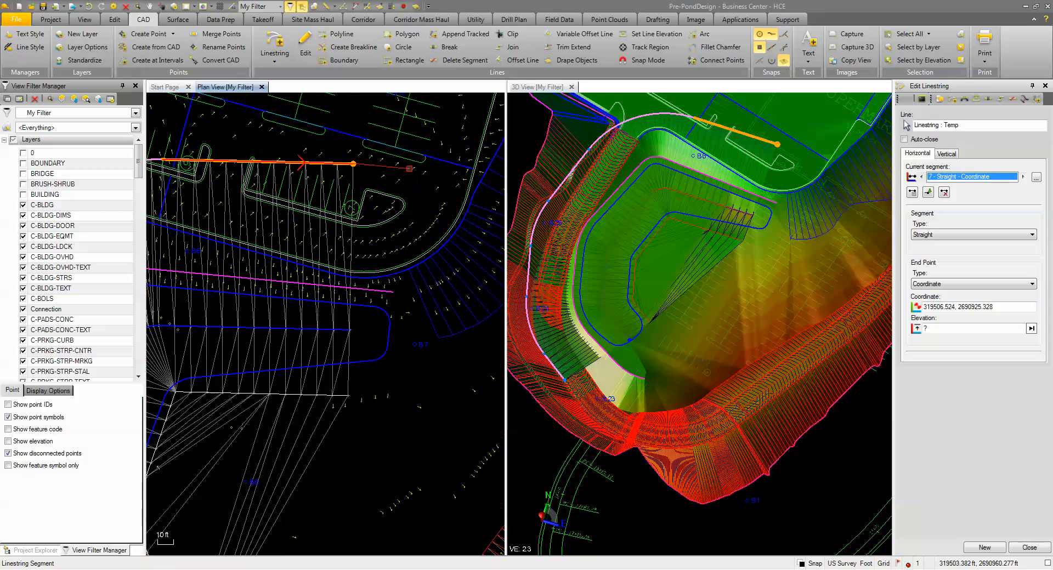
click(405, 170)
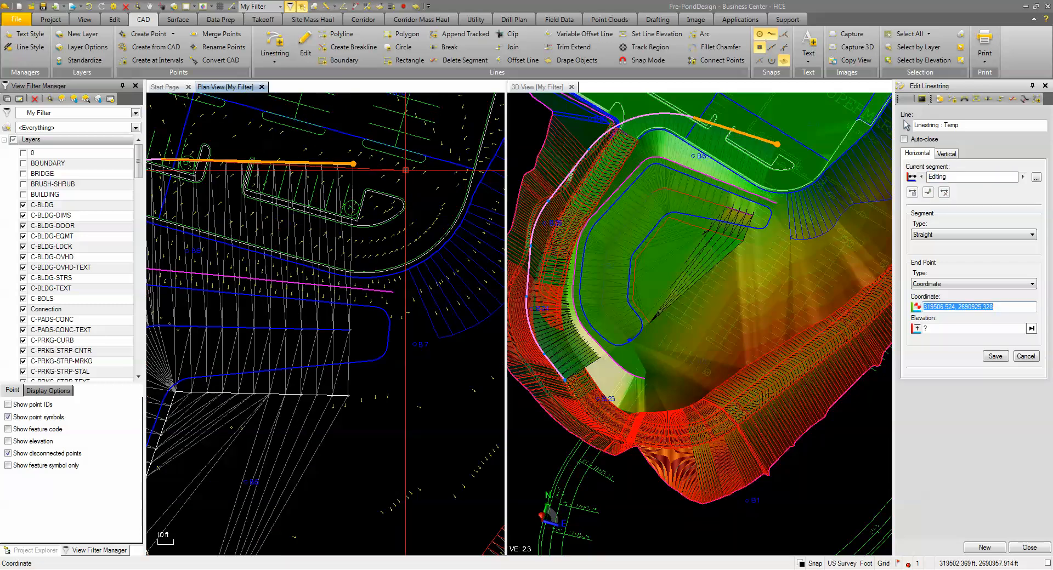
click(405, 170)
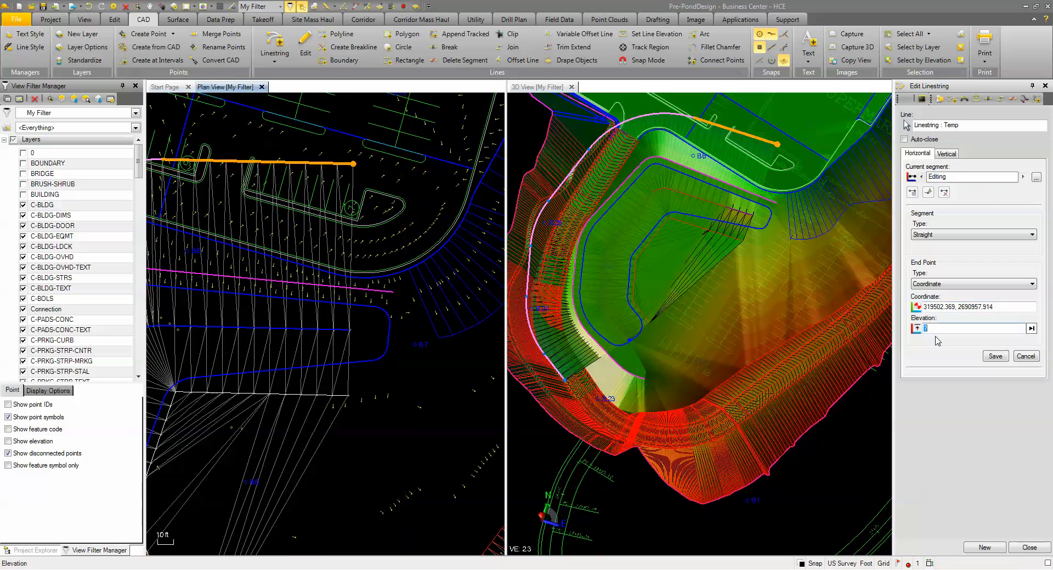
click(996, 356)
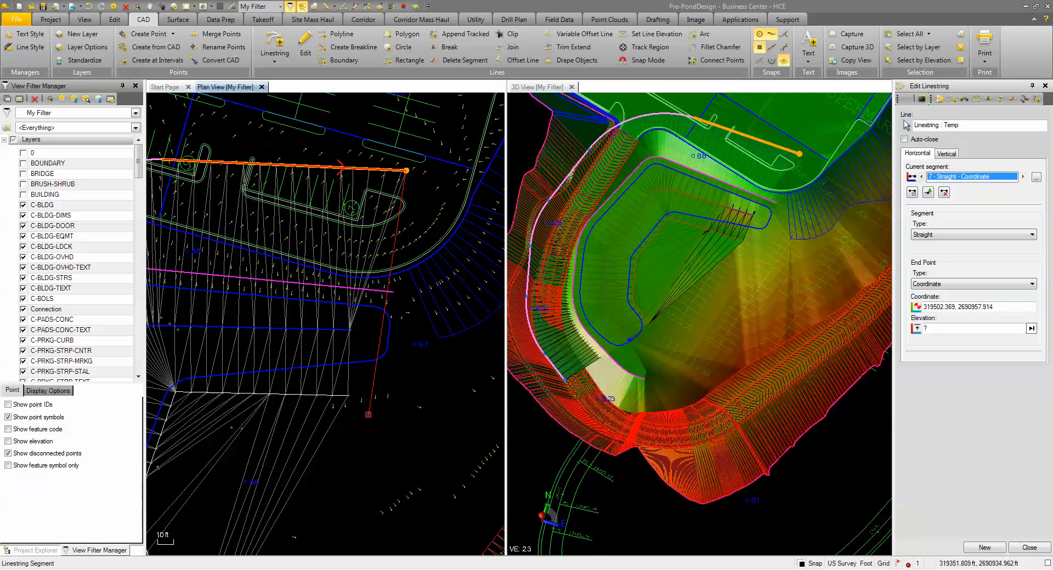
Extend the outer Temp linestring's start point to coordinate 319062.789, 2690813.957 with elevation 431.116
scroll(399, 412, down, 4)
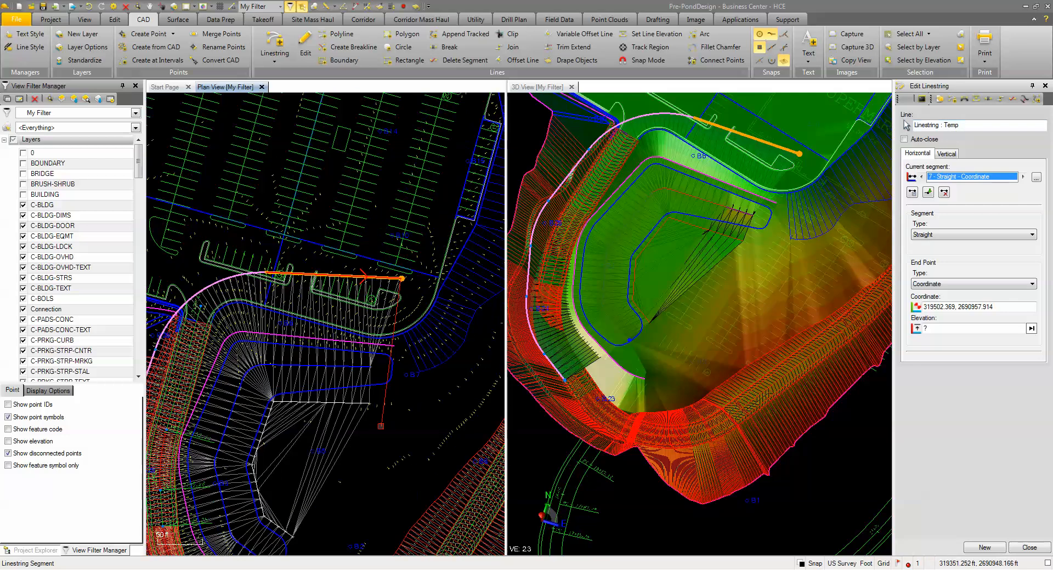
middle_drag(399, 411, 345, 242)
scroll(245, 388, up, 2)
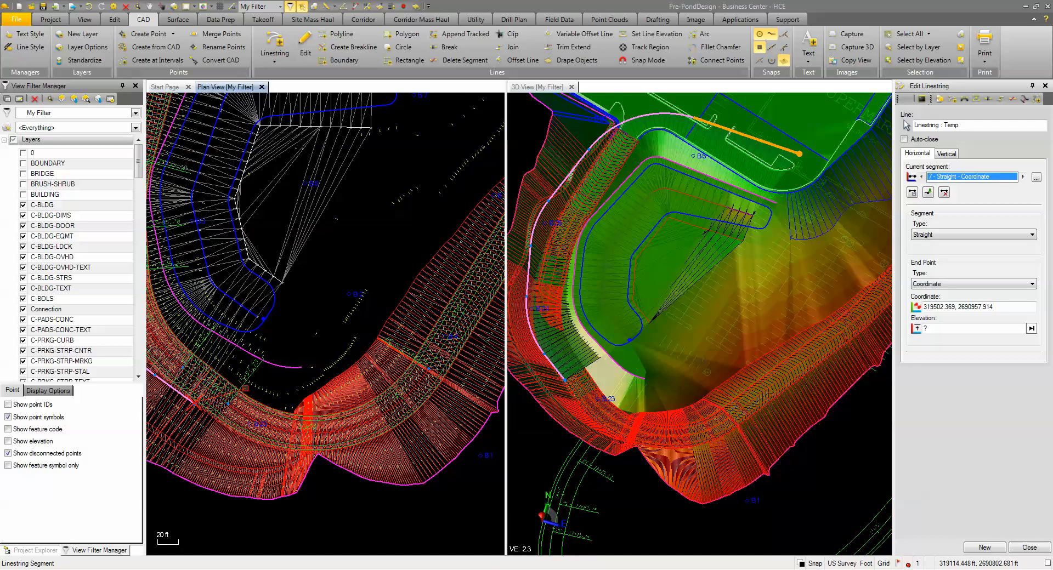
click(194, 405)
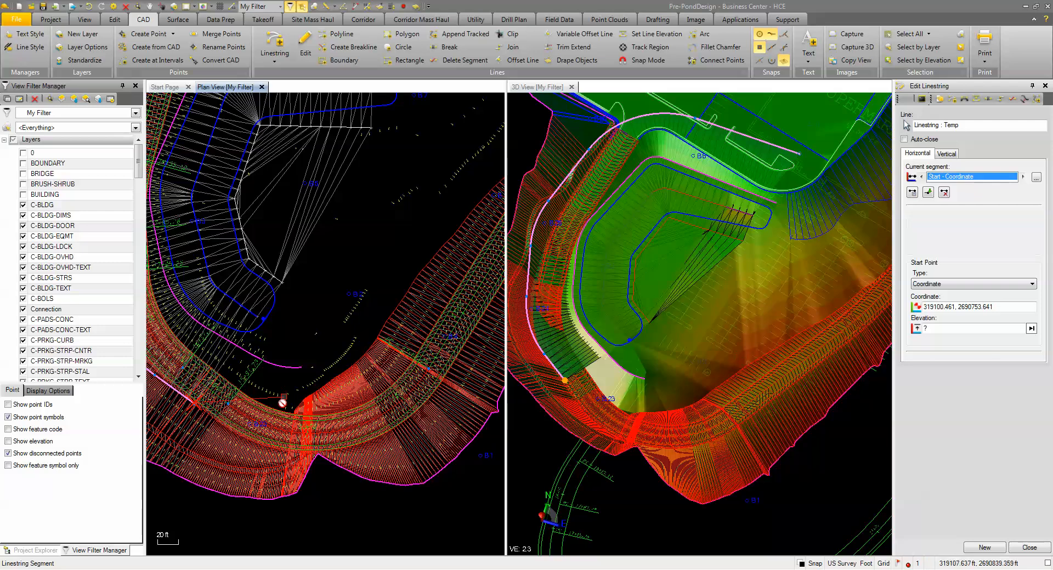
click(257, 443)
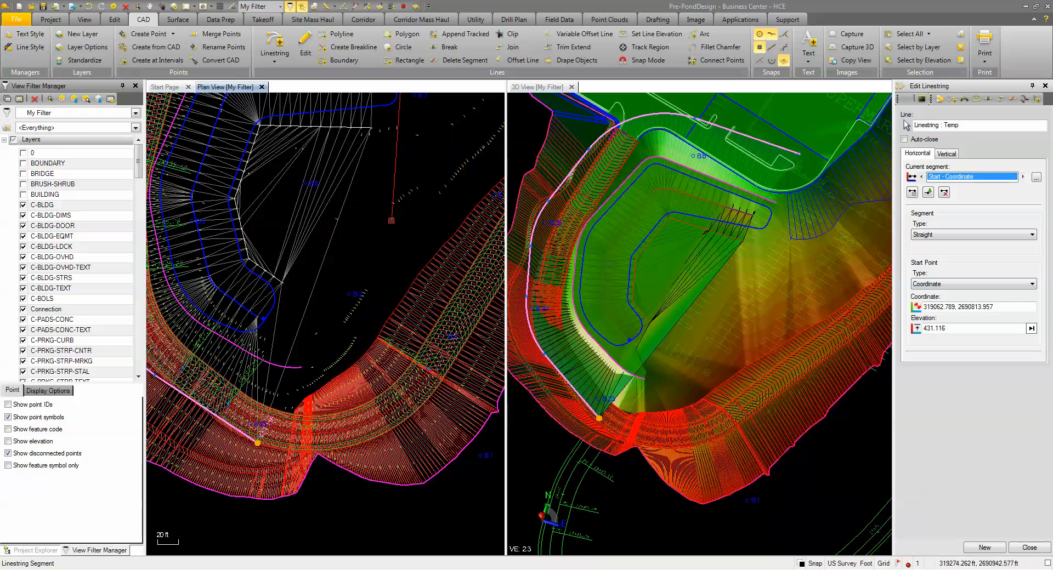
Switch to the inner Temp linestring and extend the end point of its segment 4 to coordinate 319363.247, 2690962.761
middle_drag(398, 203, 390, 332)
key(Escape)
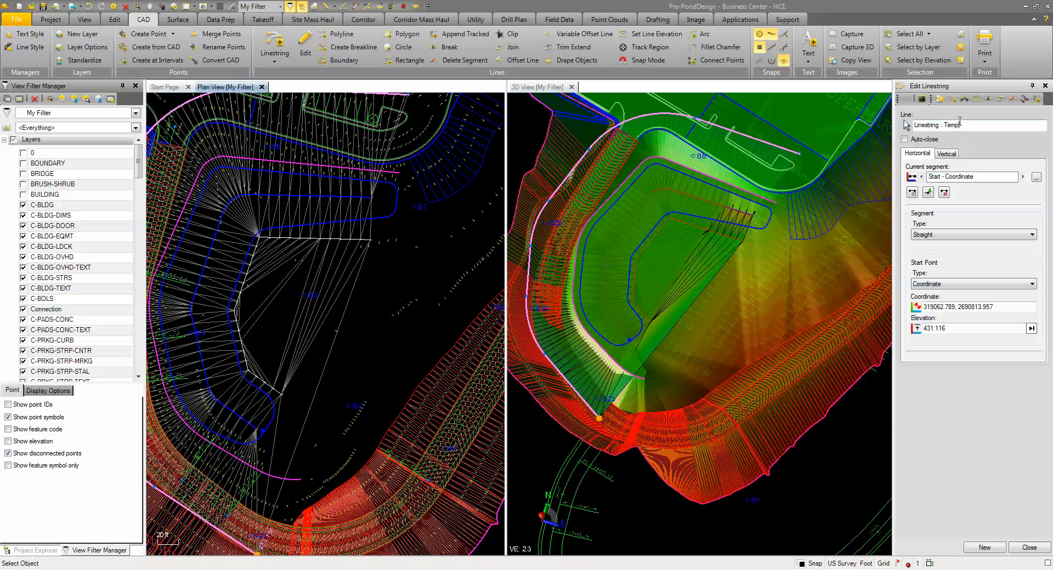
scroll(334, 247, up, 3)
click(385, 237)
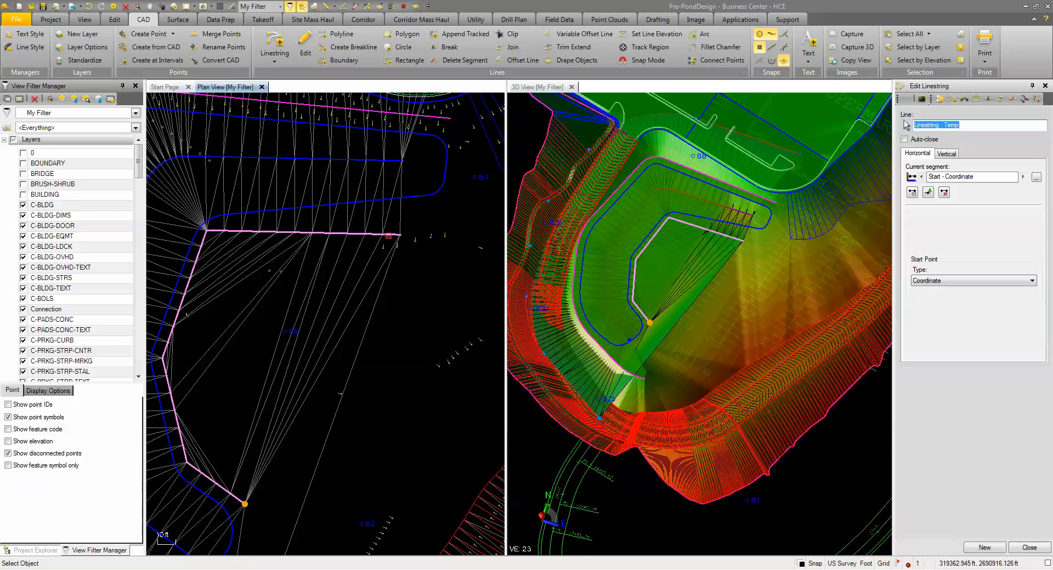
middle_drag(413, 249, 304, 256)
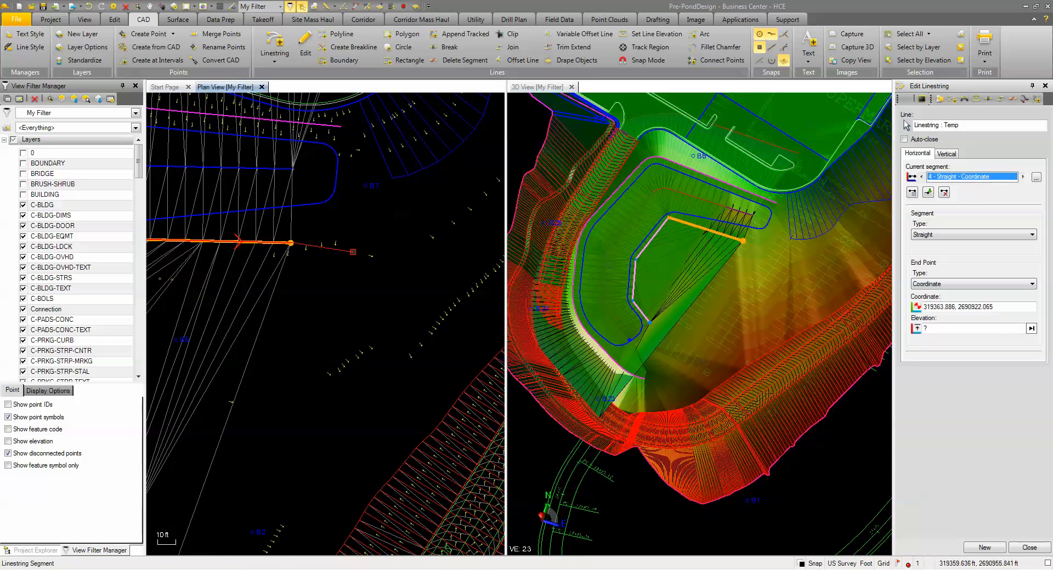
click(291, 243)
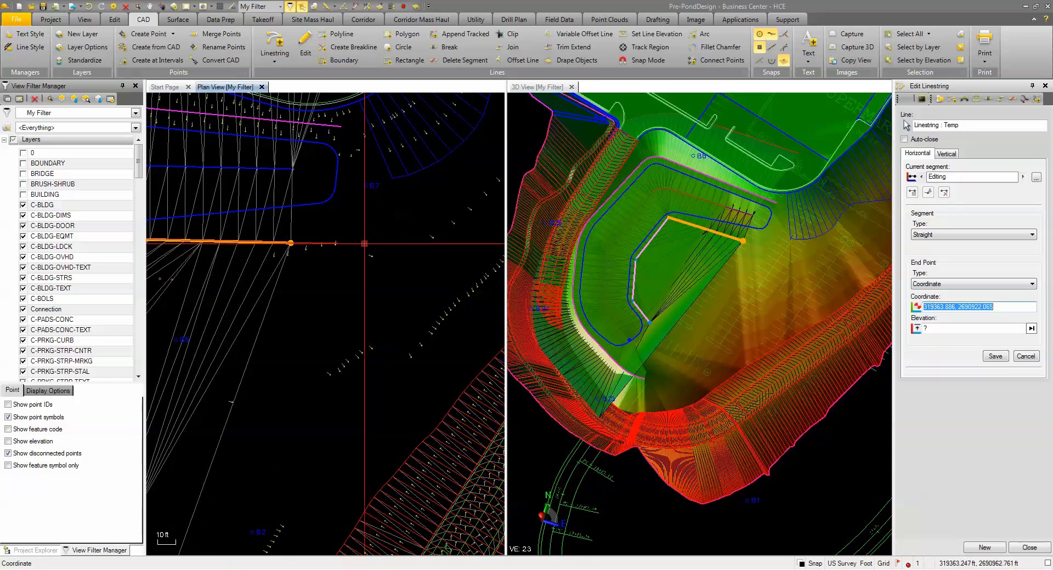
key(Tab)
click(1007, 358)
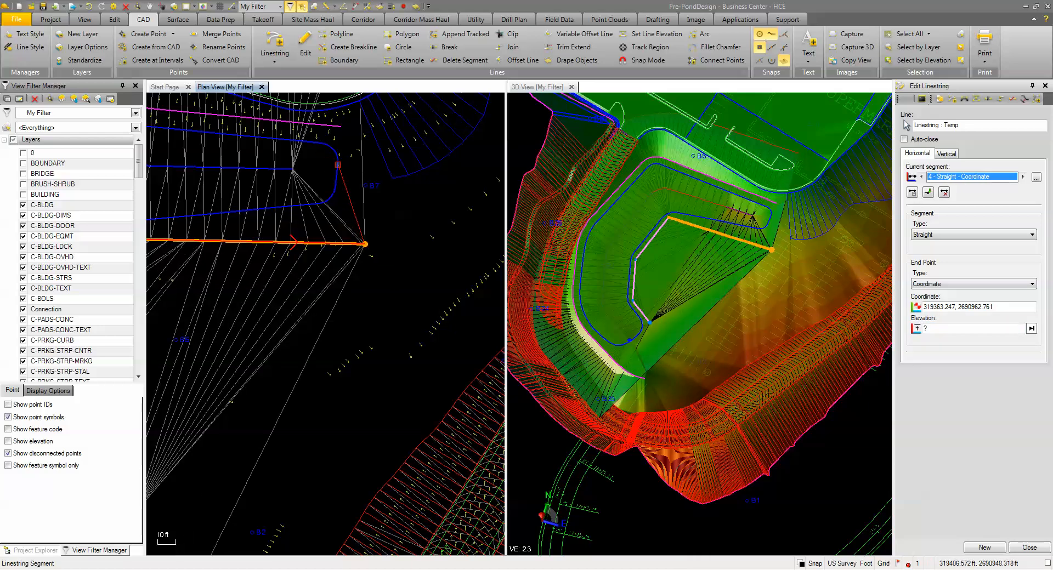
Extend the inner Temp linestring's start point to coordinate 319207.572, 2690857.357, save it and finish editing
scroll(330, 235, down, 3)
middle_drag(303, 310, 337, 276)
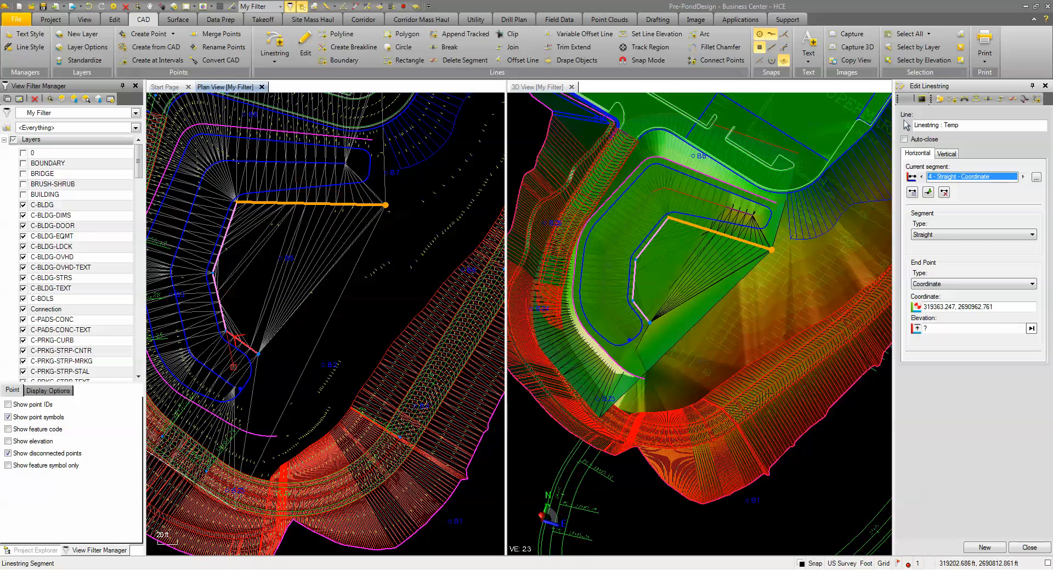
middle_drag(233, 336, 243, 318)
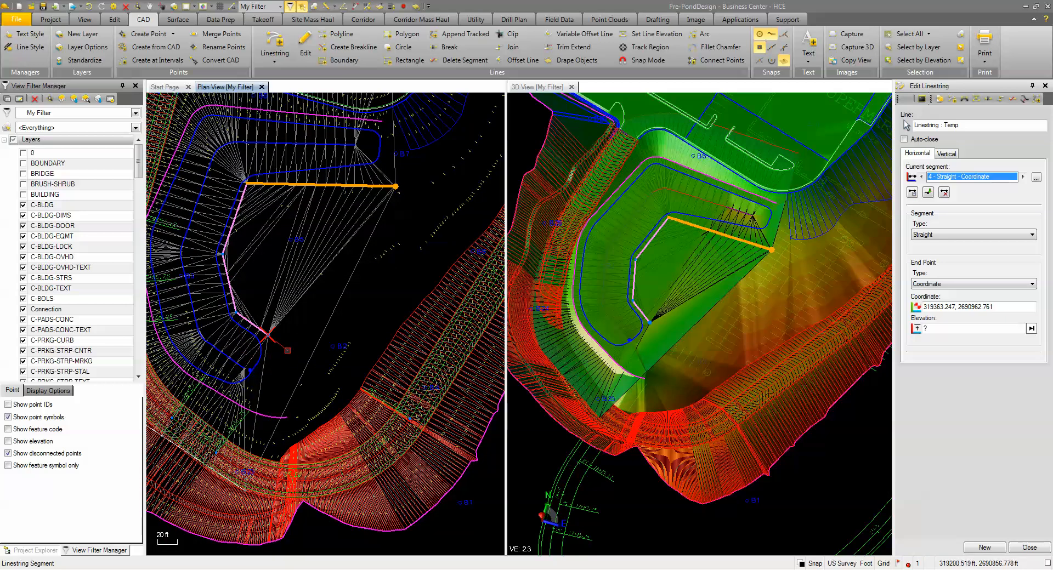
scroll(268, 333, up, 2)
click(262, 330)
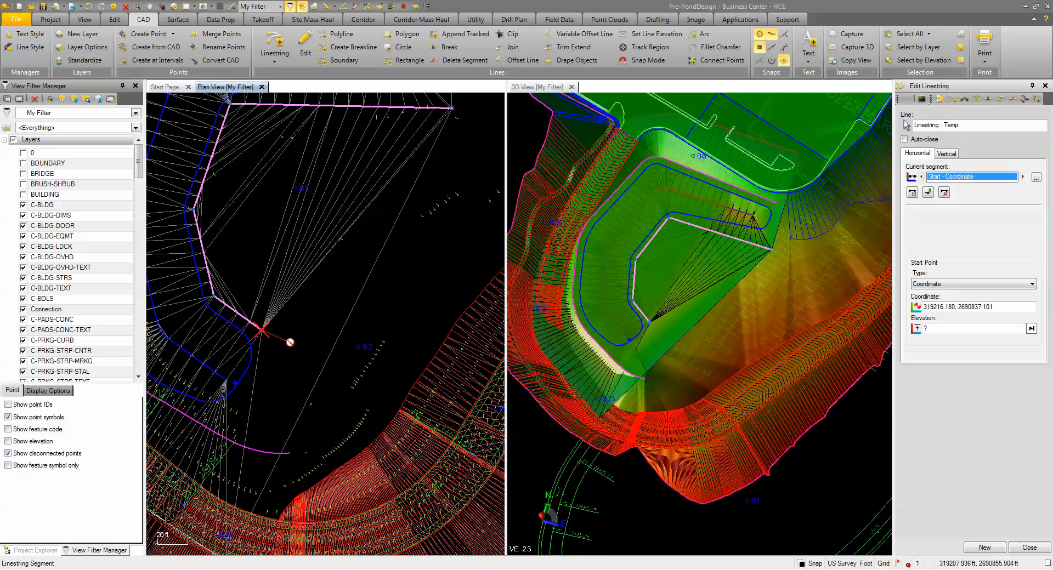
click(292, 343)
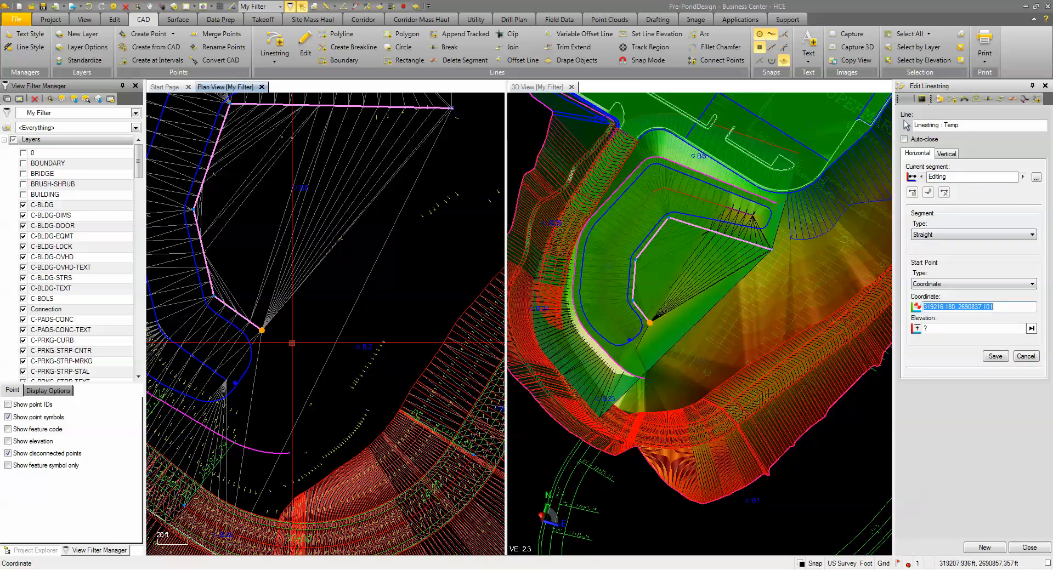
click(996, 356)
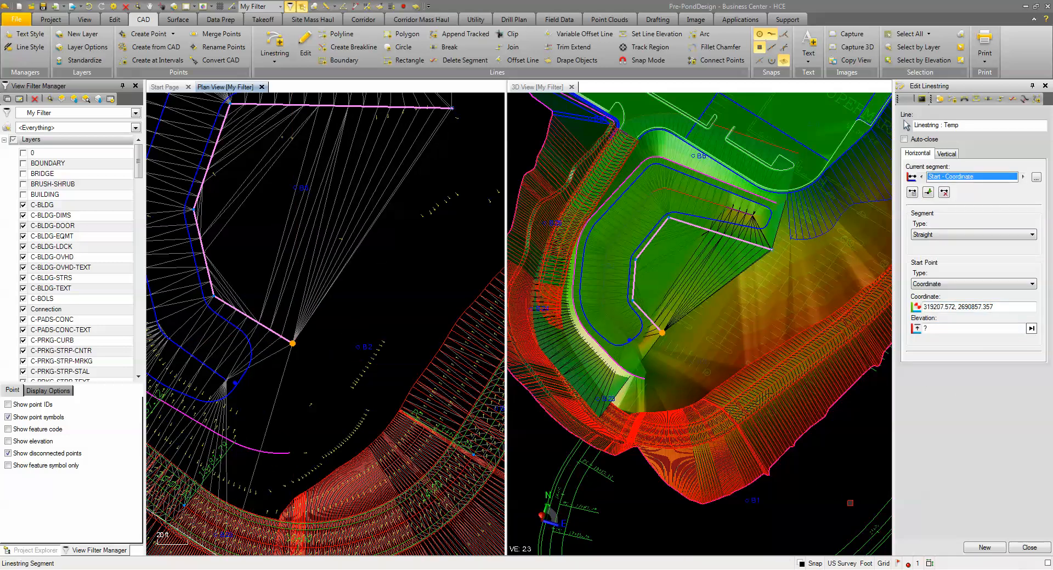
click(1030, 550)
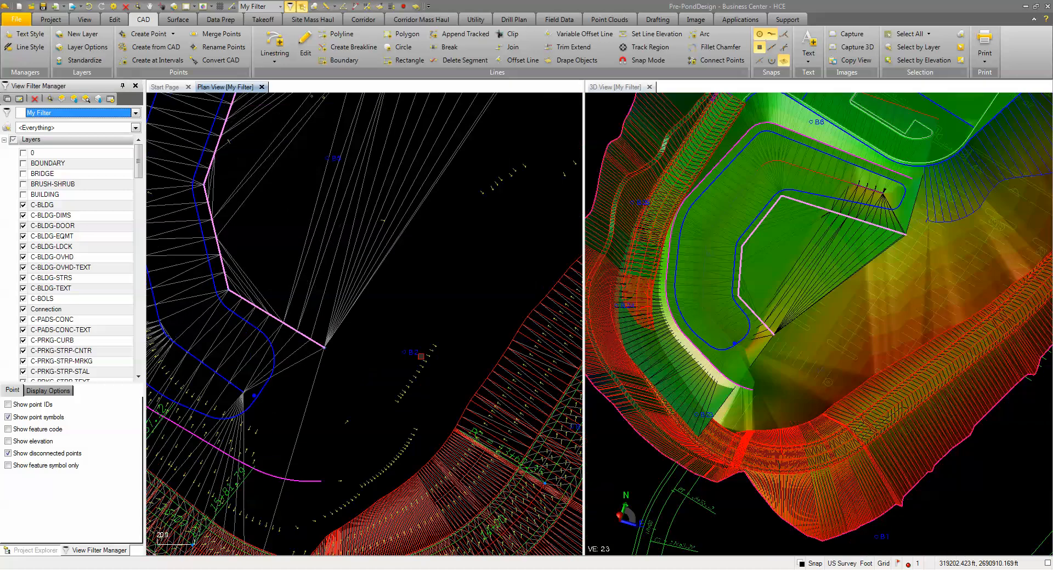
Start a Surface Tie from the PondTop linestring to the PondBottomTemp surface, named PondBot3-1 and projecting to the right
scroll(384, 312, down, 1)
middle_drag(353, 281, 368, 350)
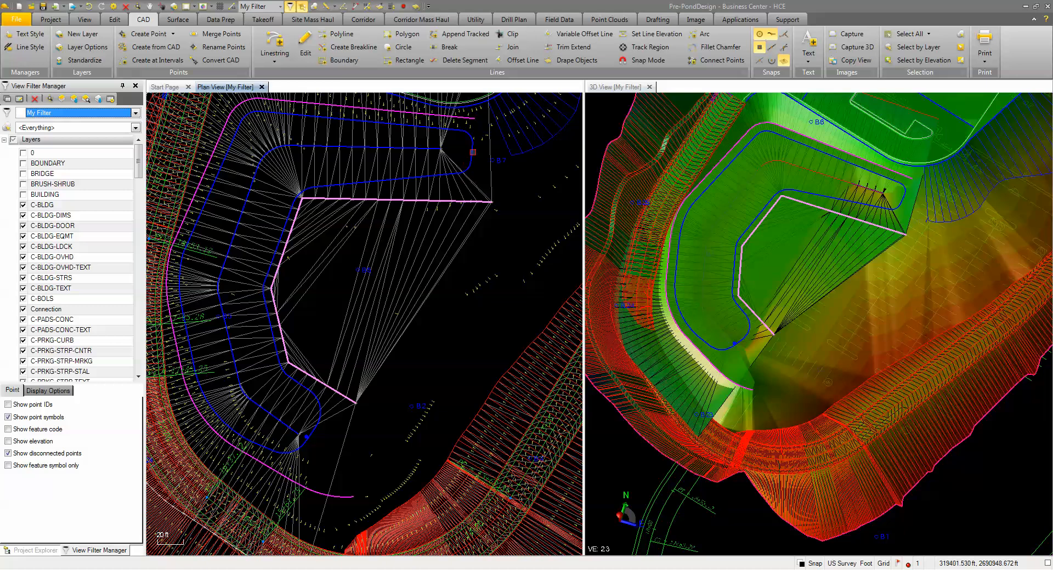
click(472, 153)
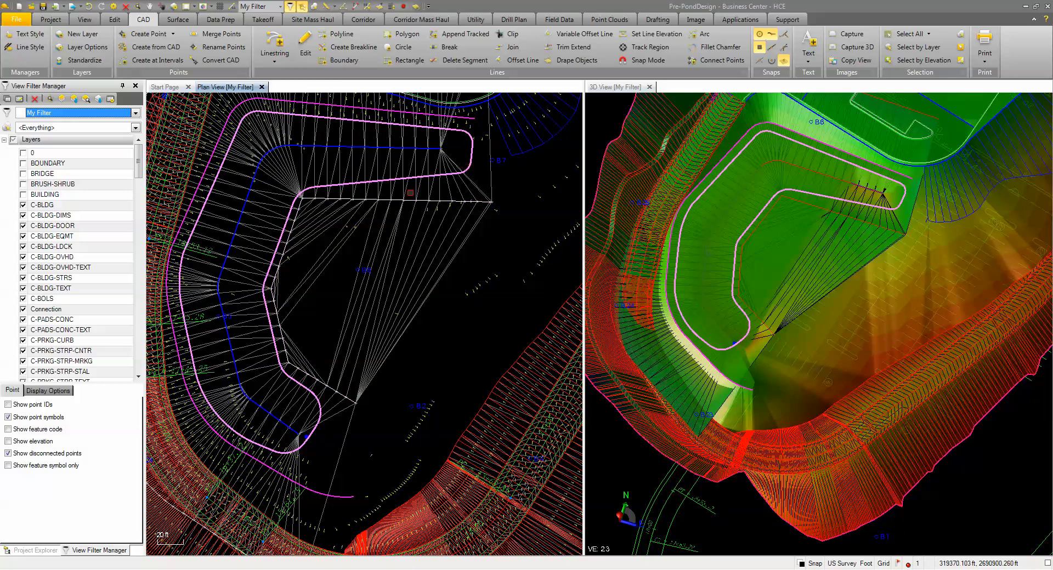
middle_drag(285, 191, 309, 230)
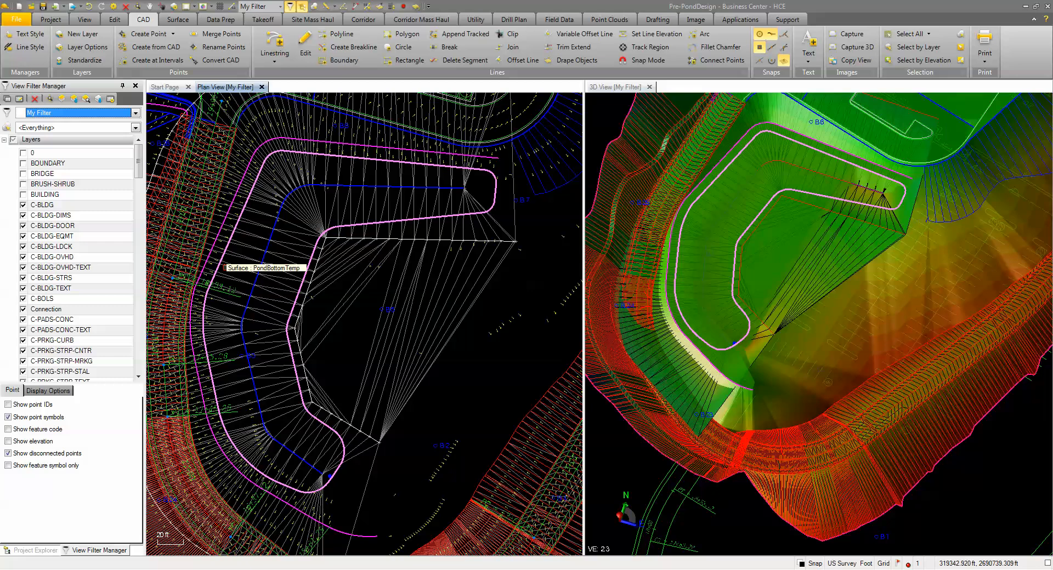
click(176, 21)
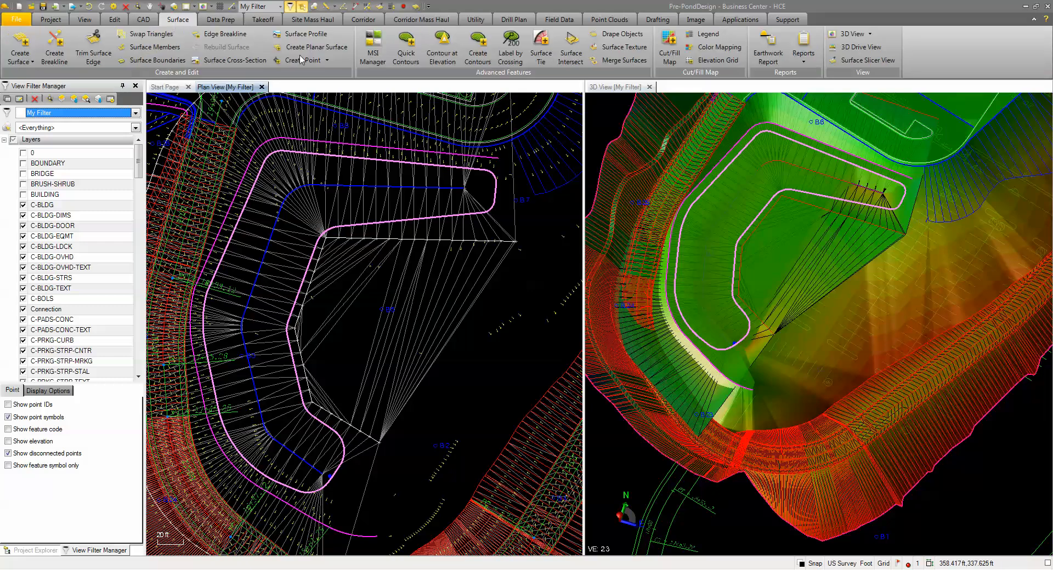
click(542, 48)
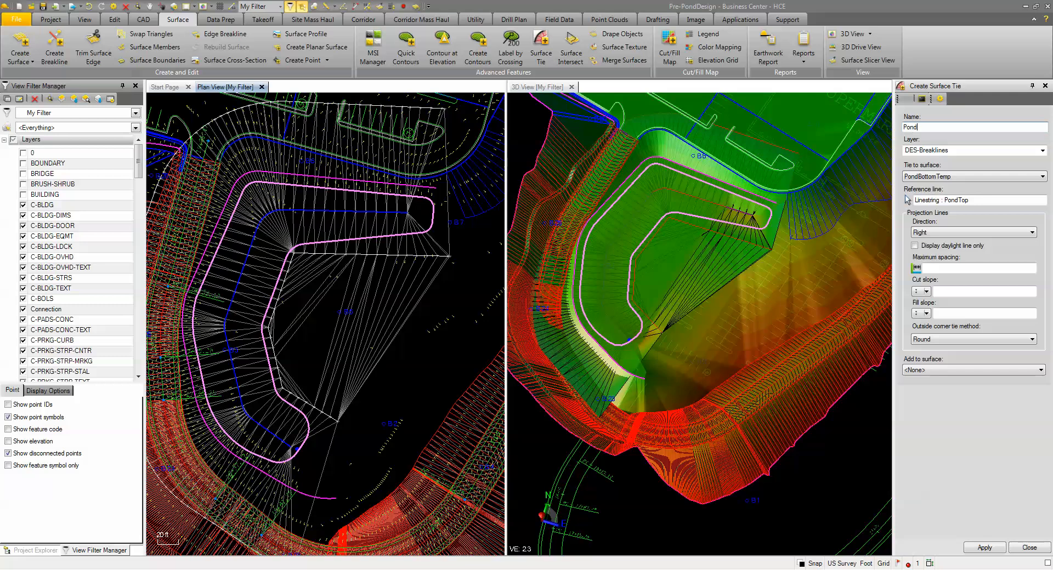
text(PondBot3-1)
click(922, 235)
scroll(432, 218, up, 1)
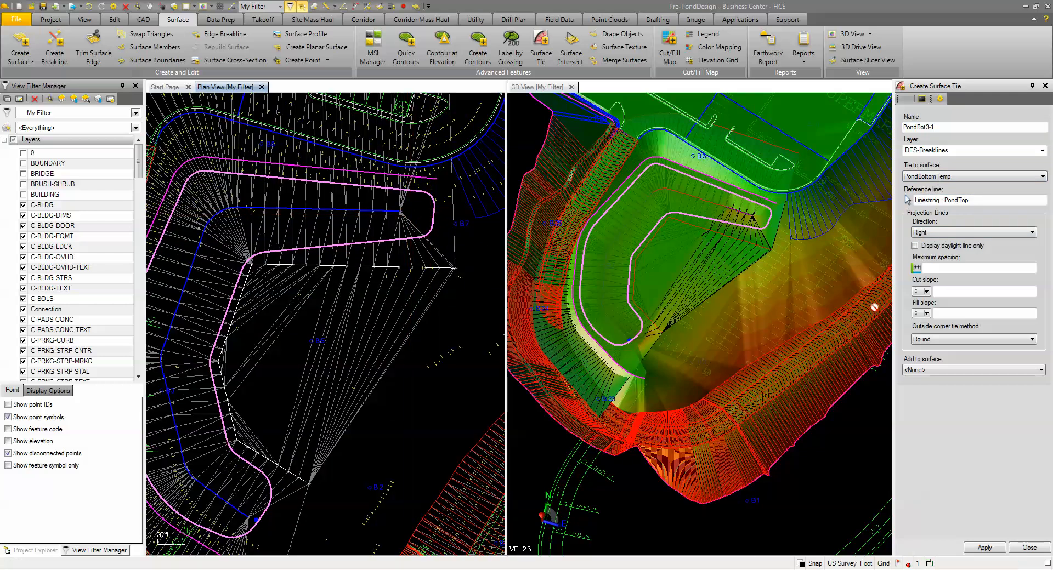
Set the tie's maximum spacing to 10 and its cut and fill slopes to 3:1, and create it
click(934, 268)
text(10)
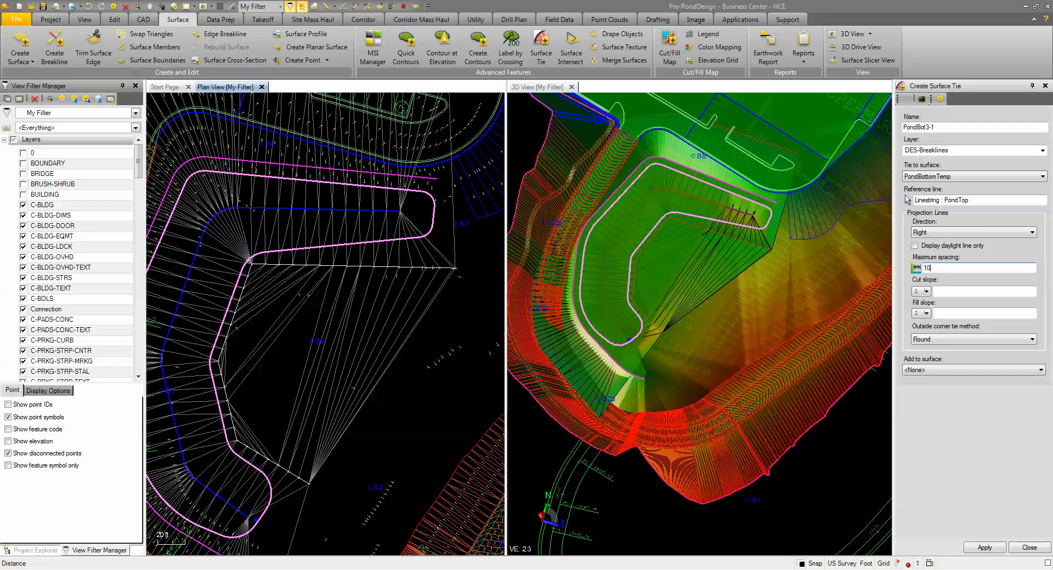
click(946, 293)
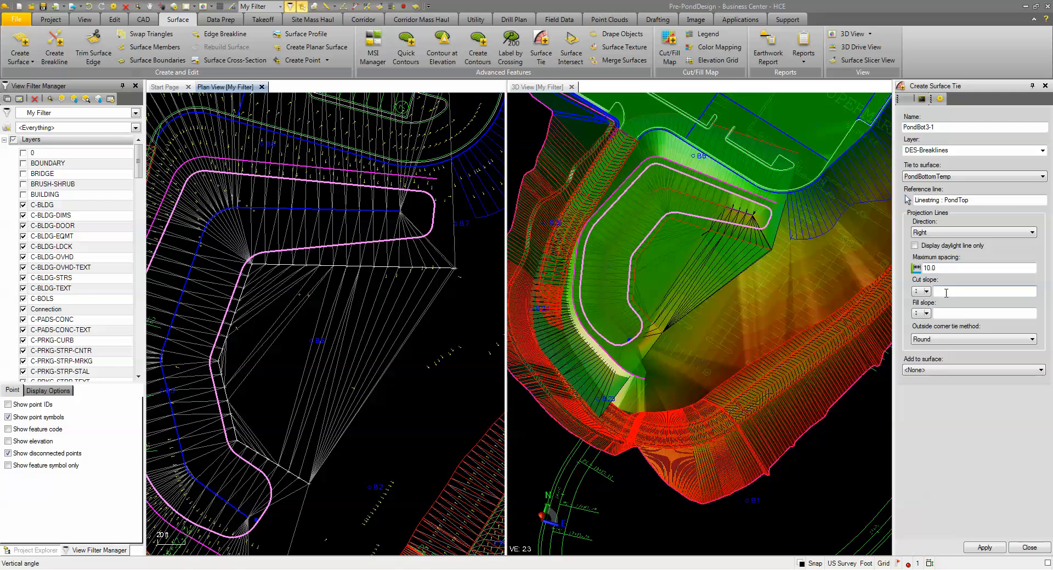
text(3)
click(967, 316)
text(3)
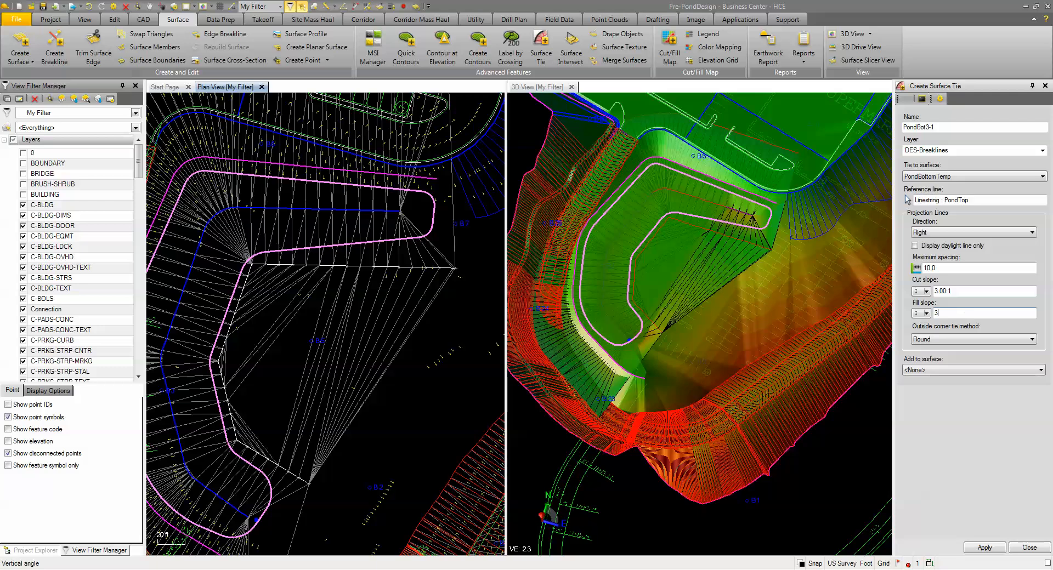
click(985, 547)
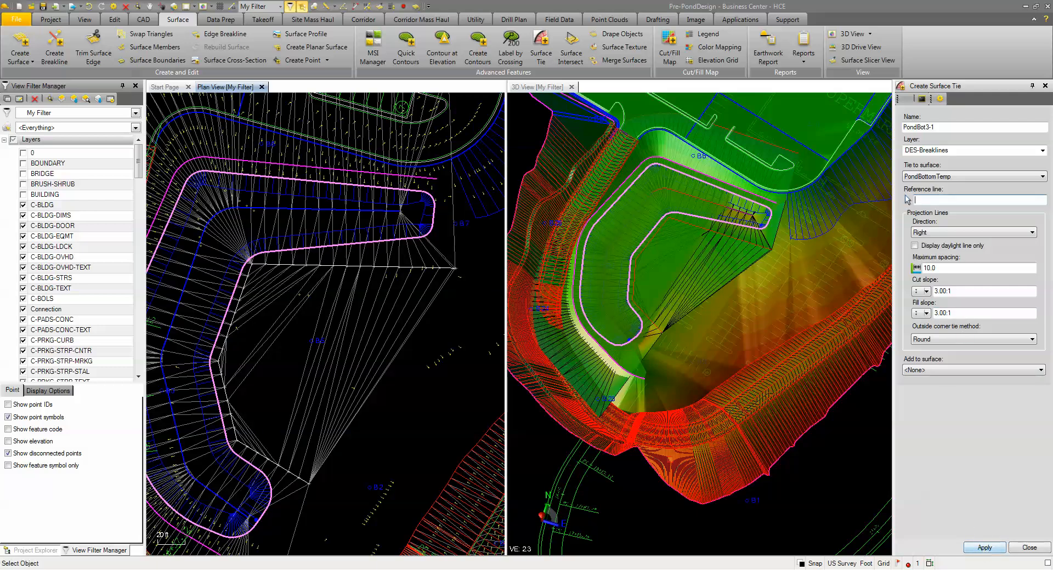
middle_drag(289, 359, 351, 328)
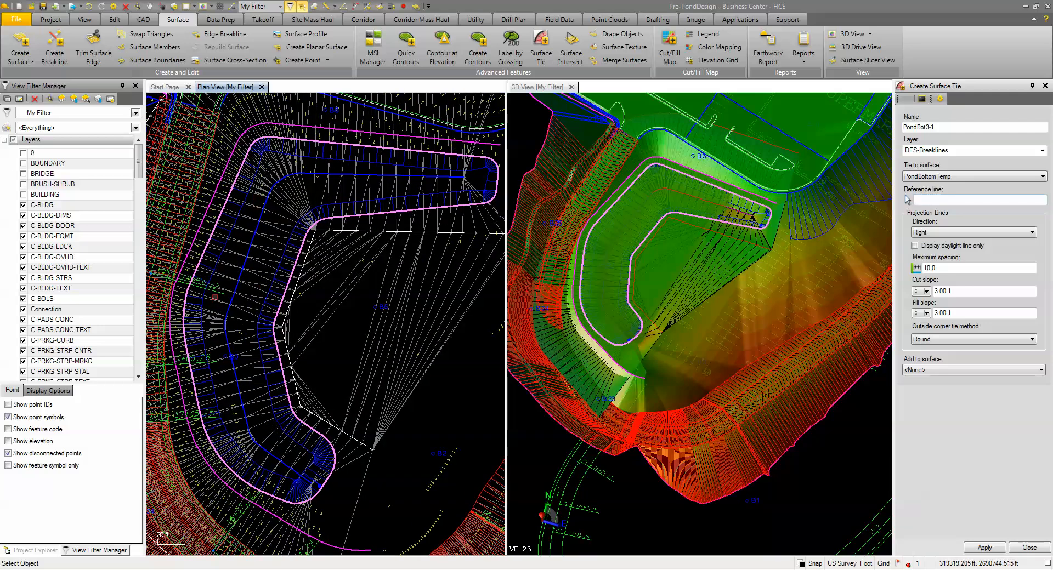
Hide the PondBottomTemp surface in the view filter and clear the PondTop selection
click(45, 548)
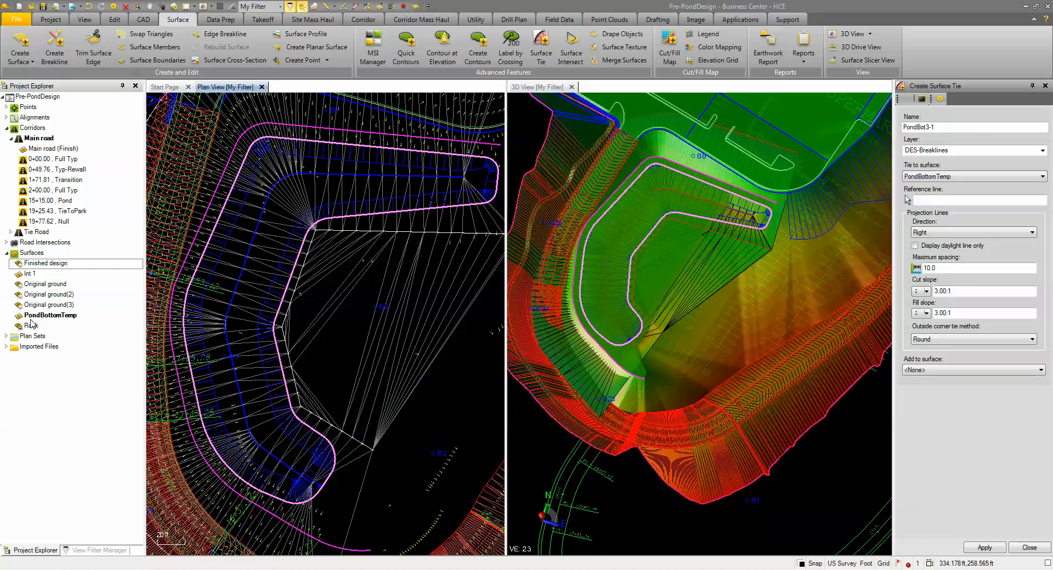
click(83, 550)
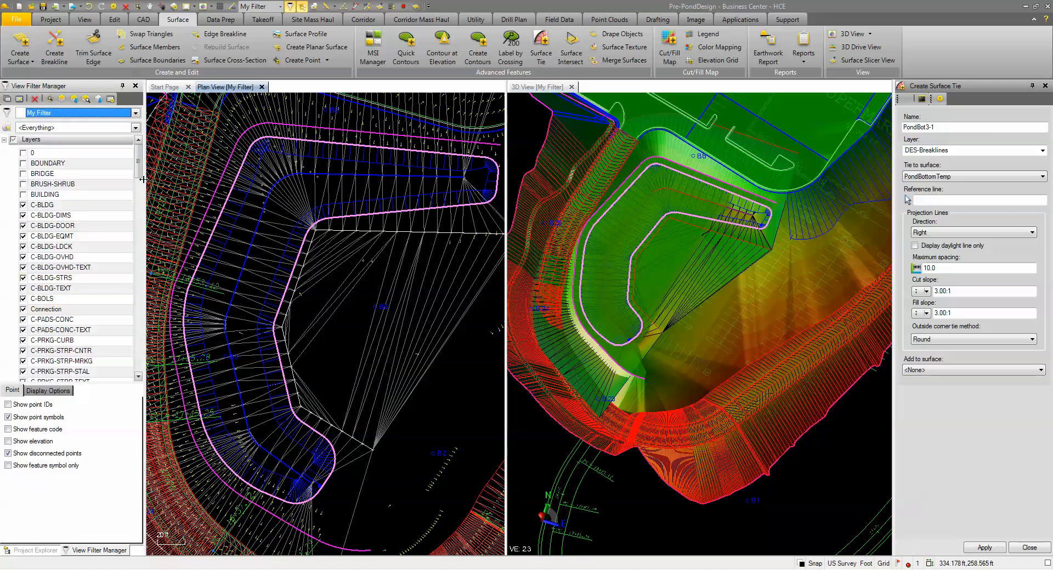
drag(139, 170, 139, 374)
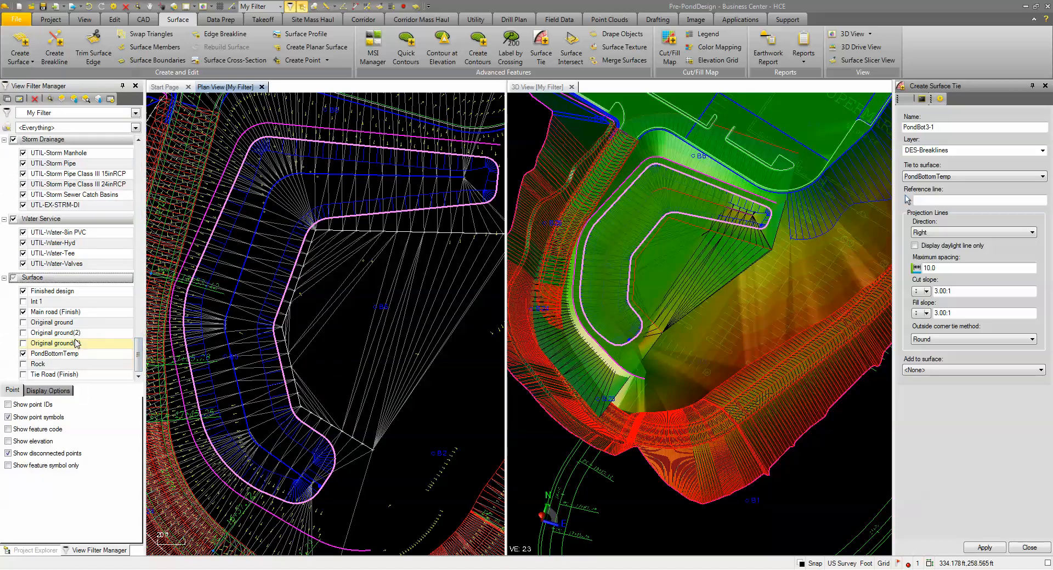
click(23, 353)
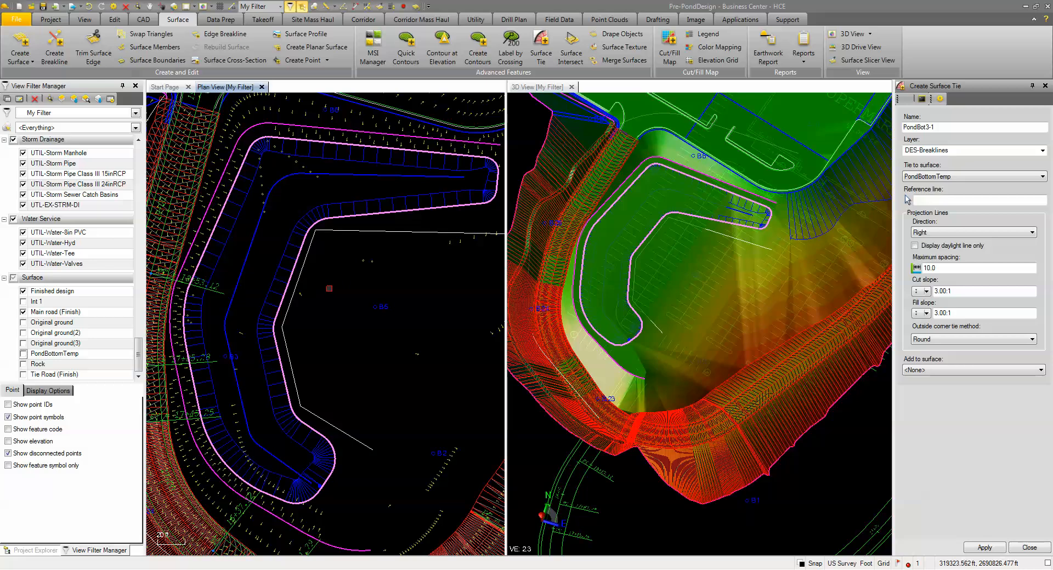
key(Escape)
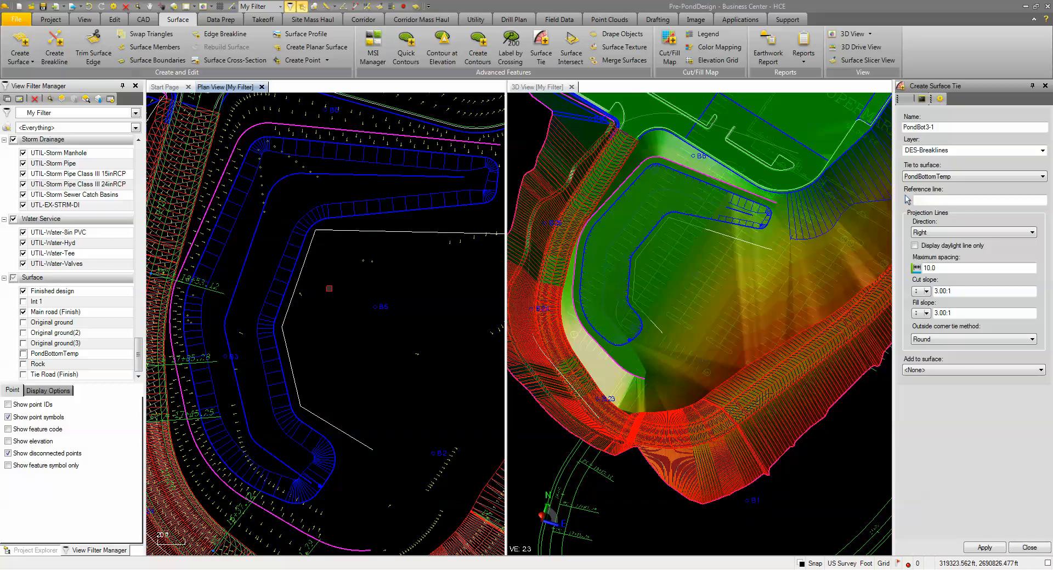
Rebuild the Finished design surface and inspect the pond in the 3D and plan views
click(50, 549)
right_click(53, 267)
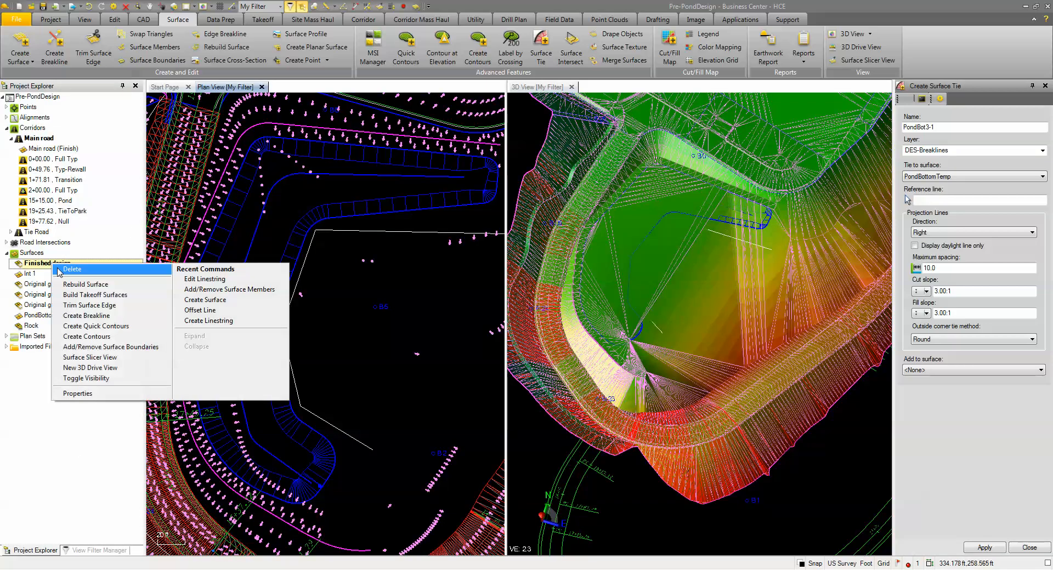
click(72, 286)
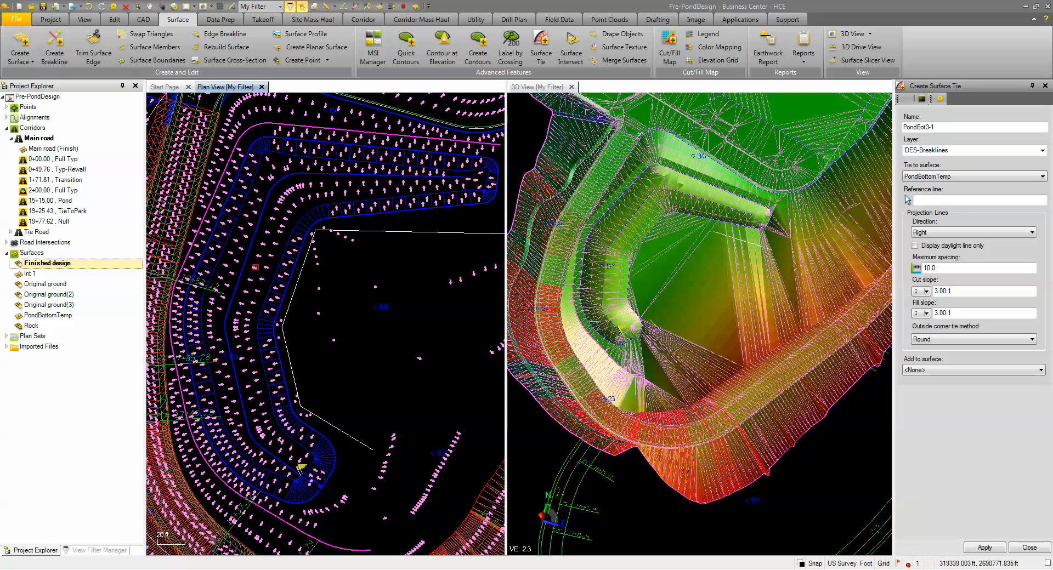
middle_drag(644, 276, 652, 250)
scroll(660, 237, up, 3)
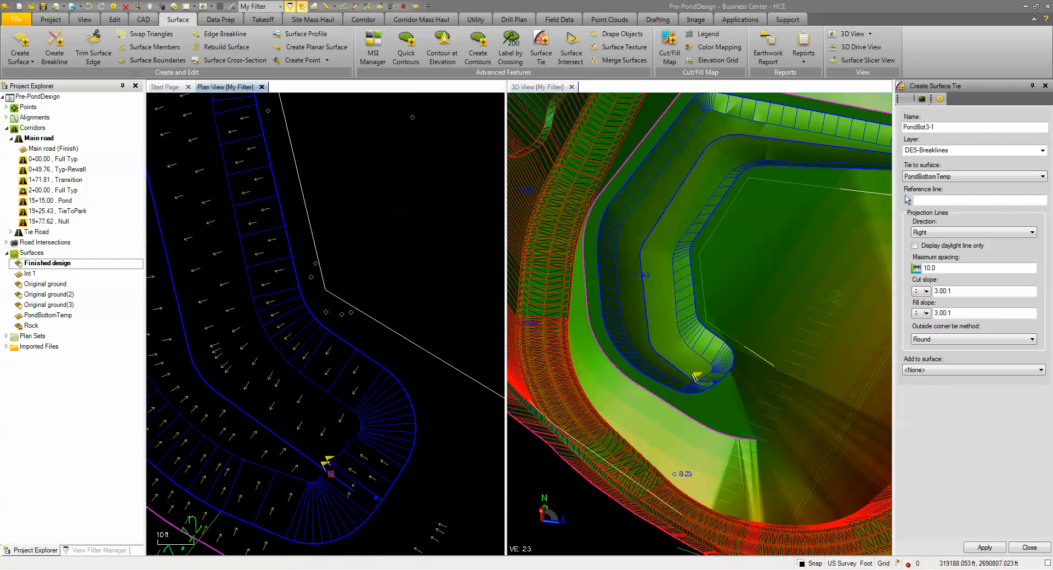
scroll(331, 474, down, 3)
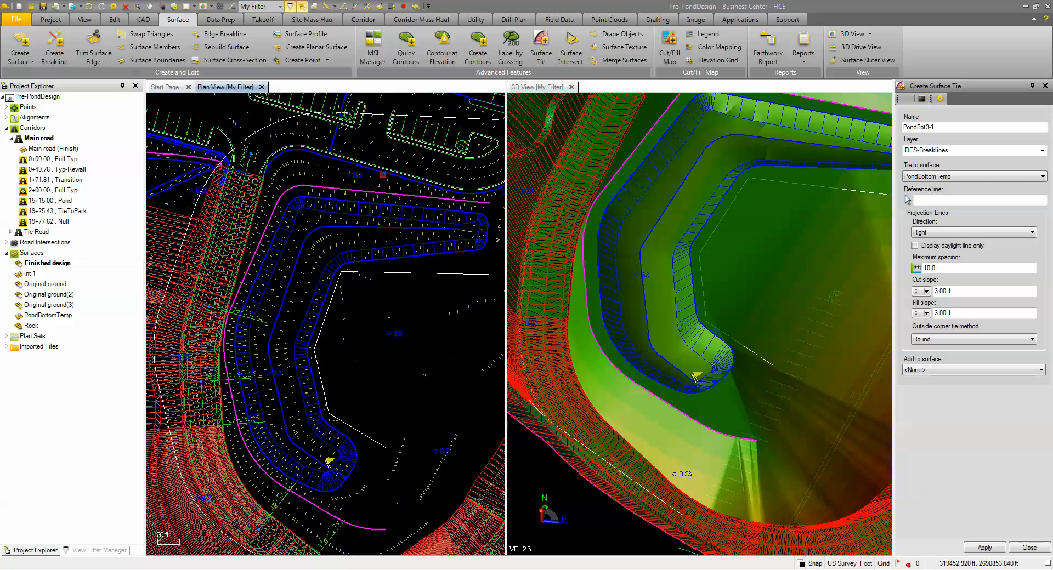
Open a Surface Slicer view and cut a section across the pond's west side from 319438.918, 2690681.753 to 319320.021, 2690825.294
click(867, 60)
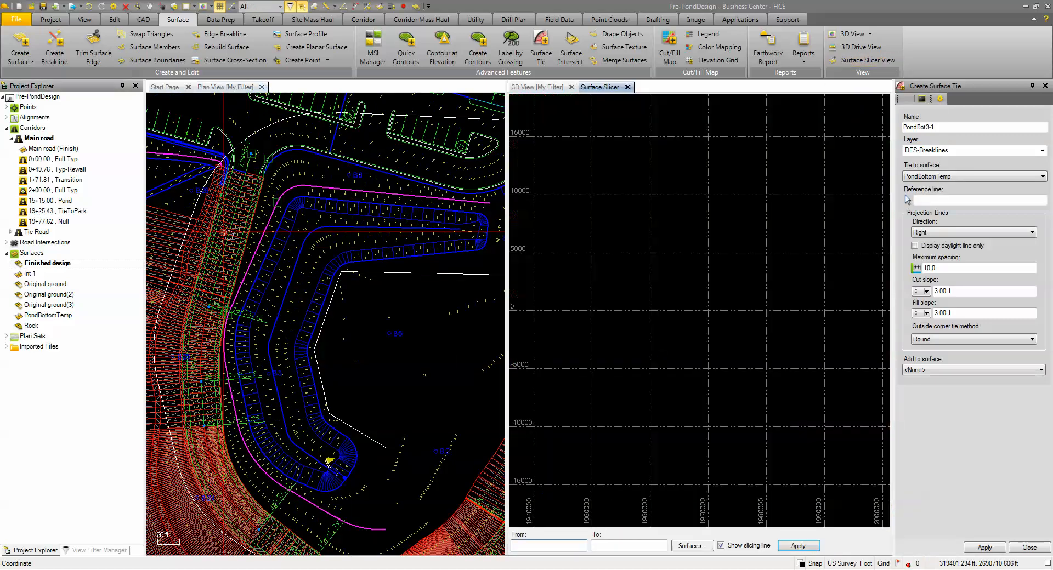
click(192, 189)
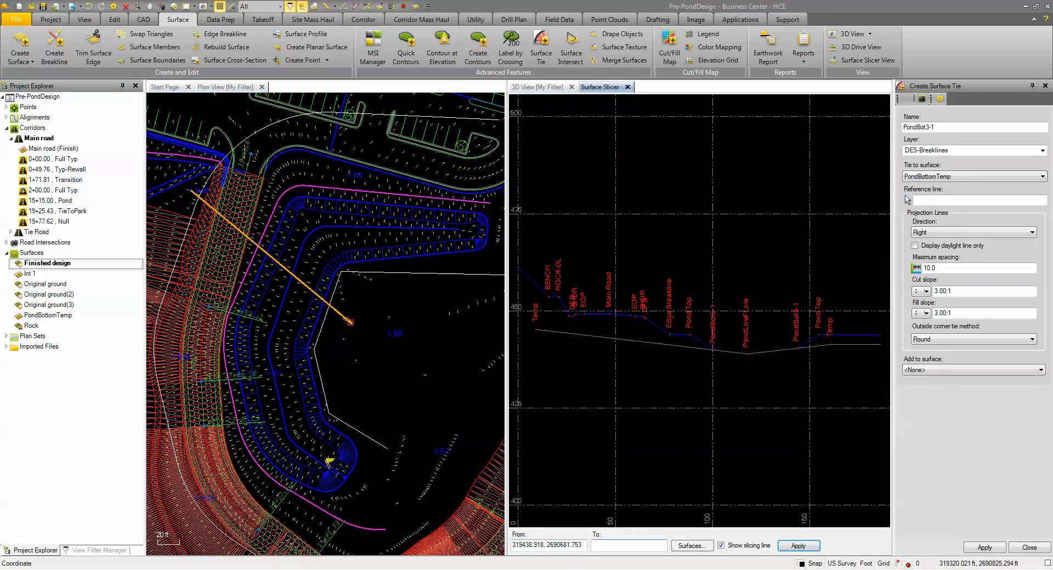
click(350, 322)
scroll(661, 356, up, 3)
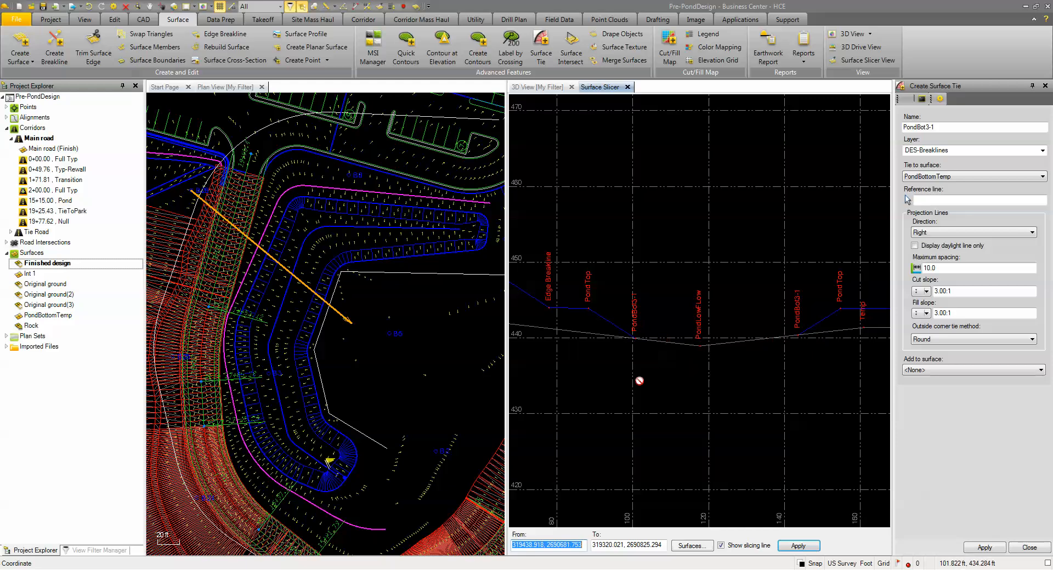
scroll(639, 381, up, 3)
scroll(627, 353, down, 3)
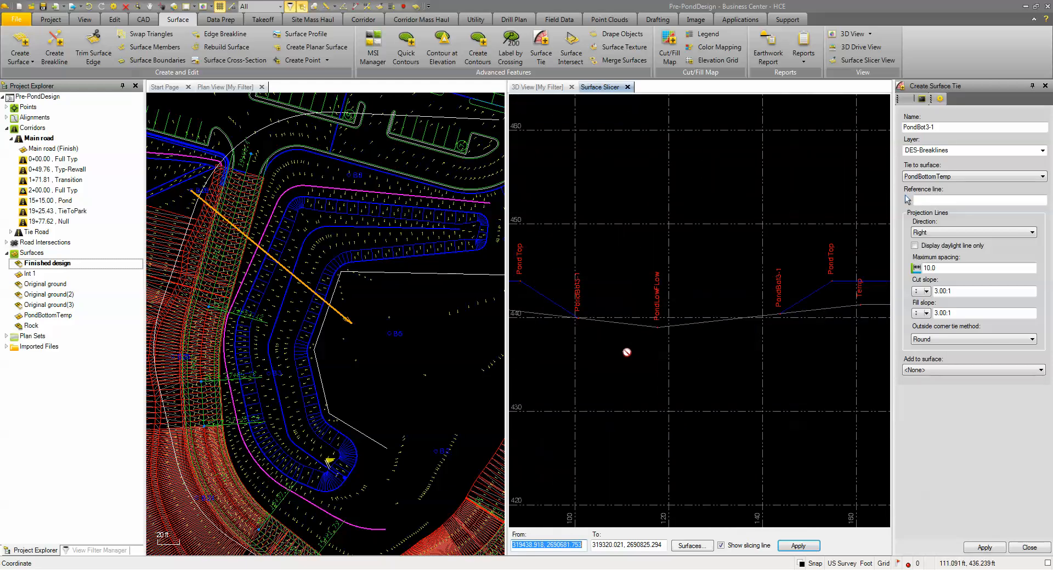
Slice the pond's north arm from 319468.671, 2690849.901 to 319349.063, 2690865.655, then close the slicer and check the pond in 3D
click(378, 158)
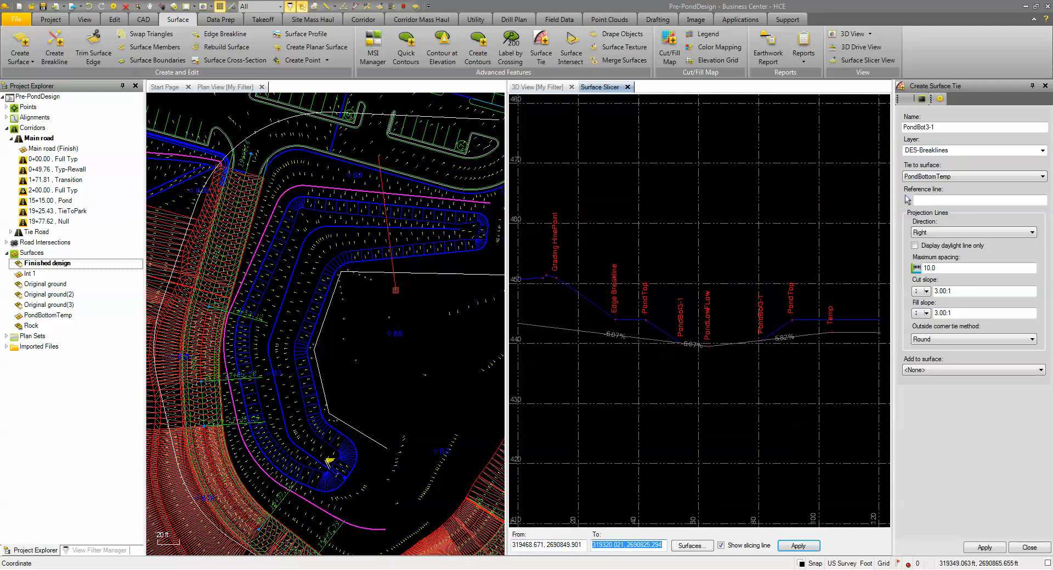
click(395, 291)
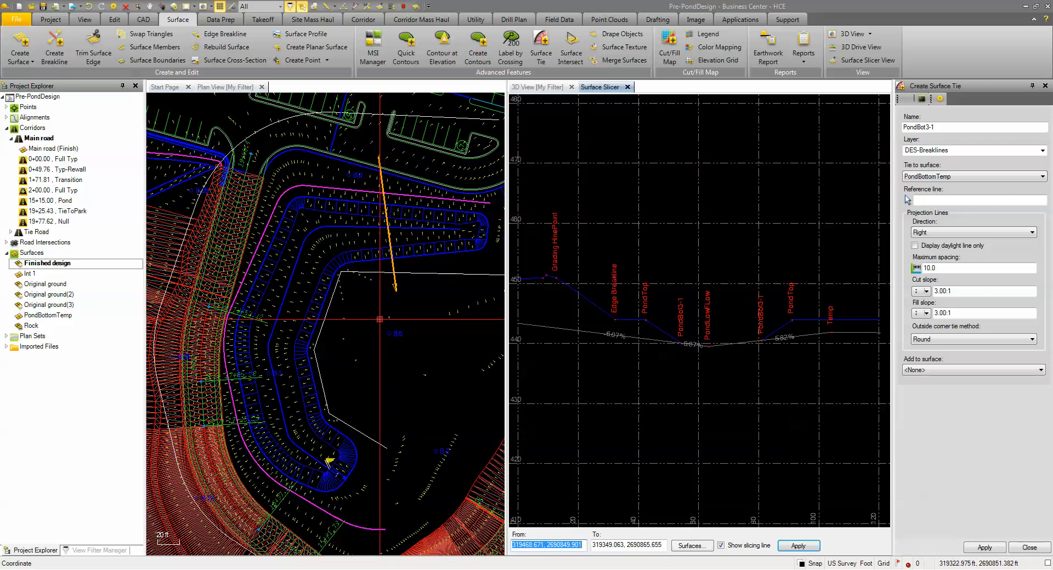
middle_drag(379, 327, 372, 318)
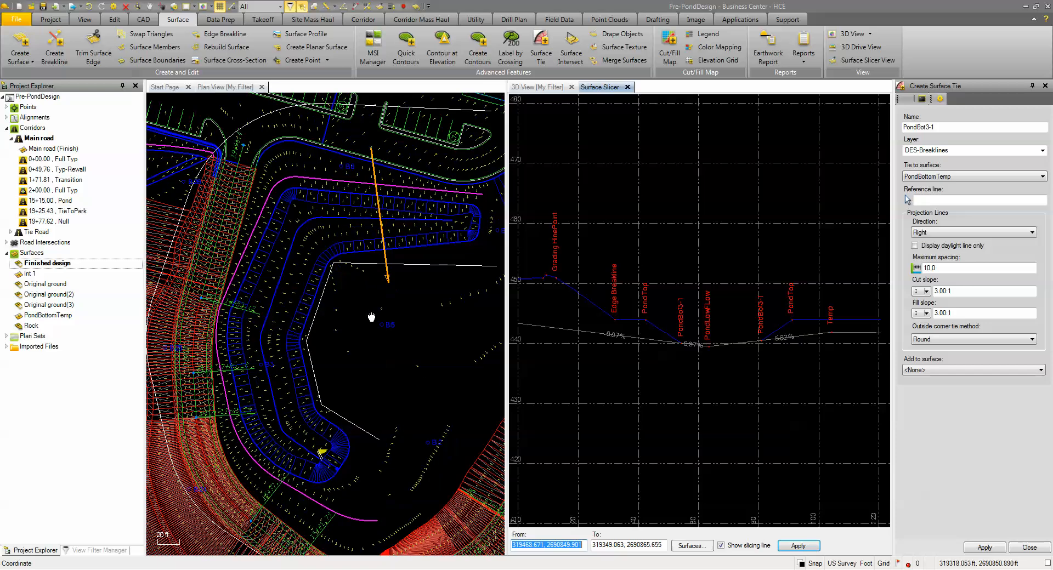
click(627, 87)
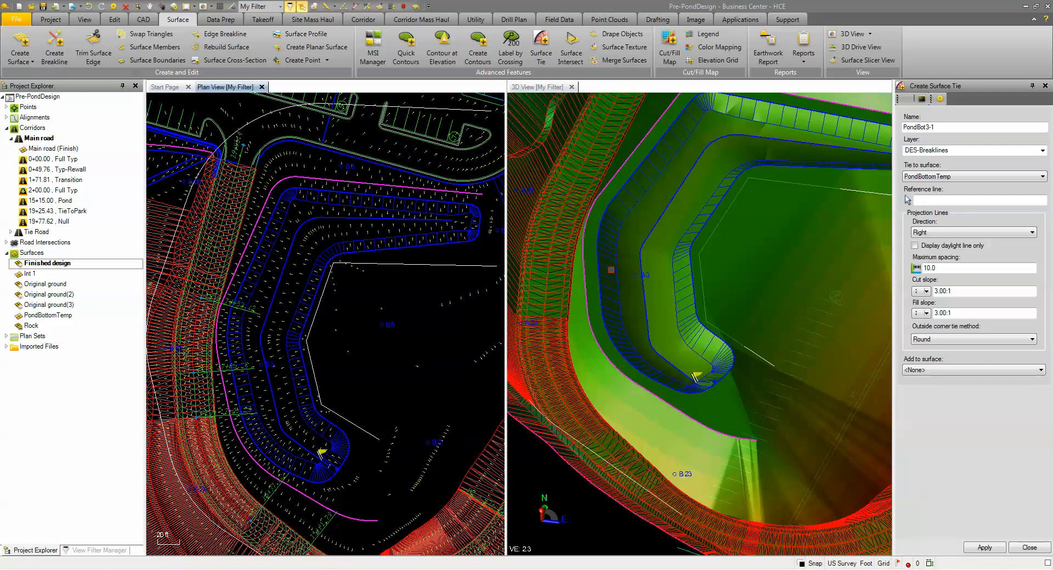
scroll(713, 281, down, 1)
middle_drag(715, 274, 672, 300)
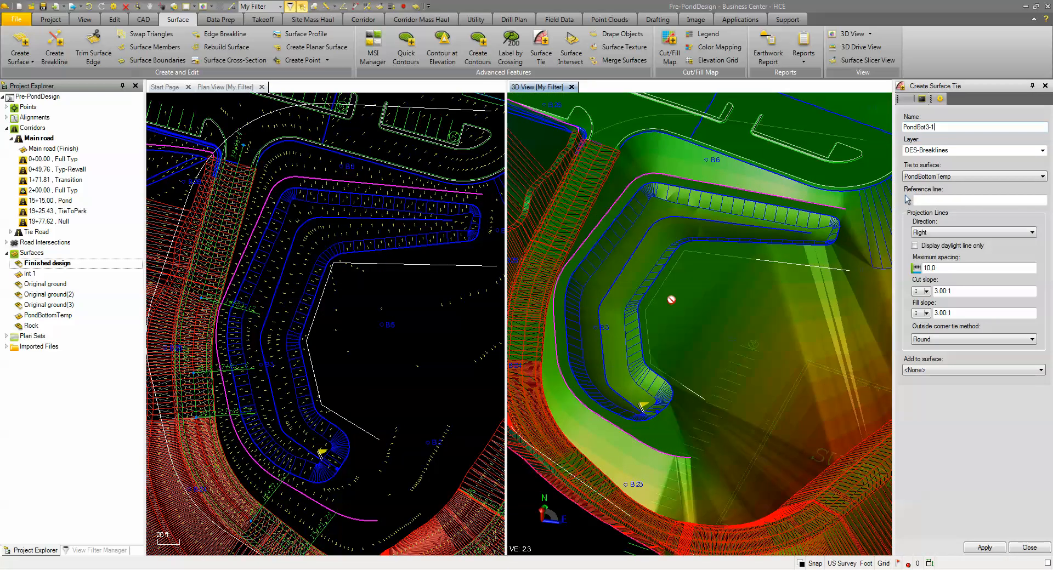